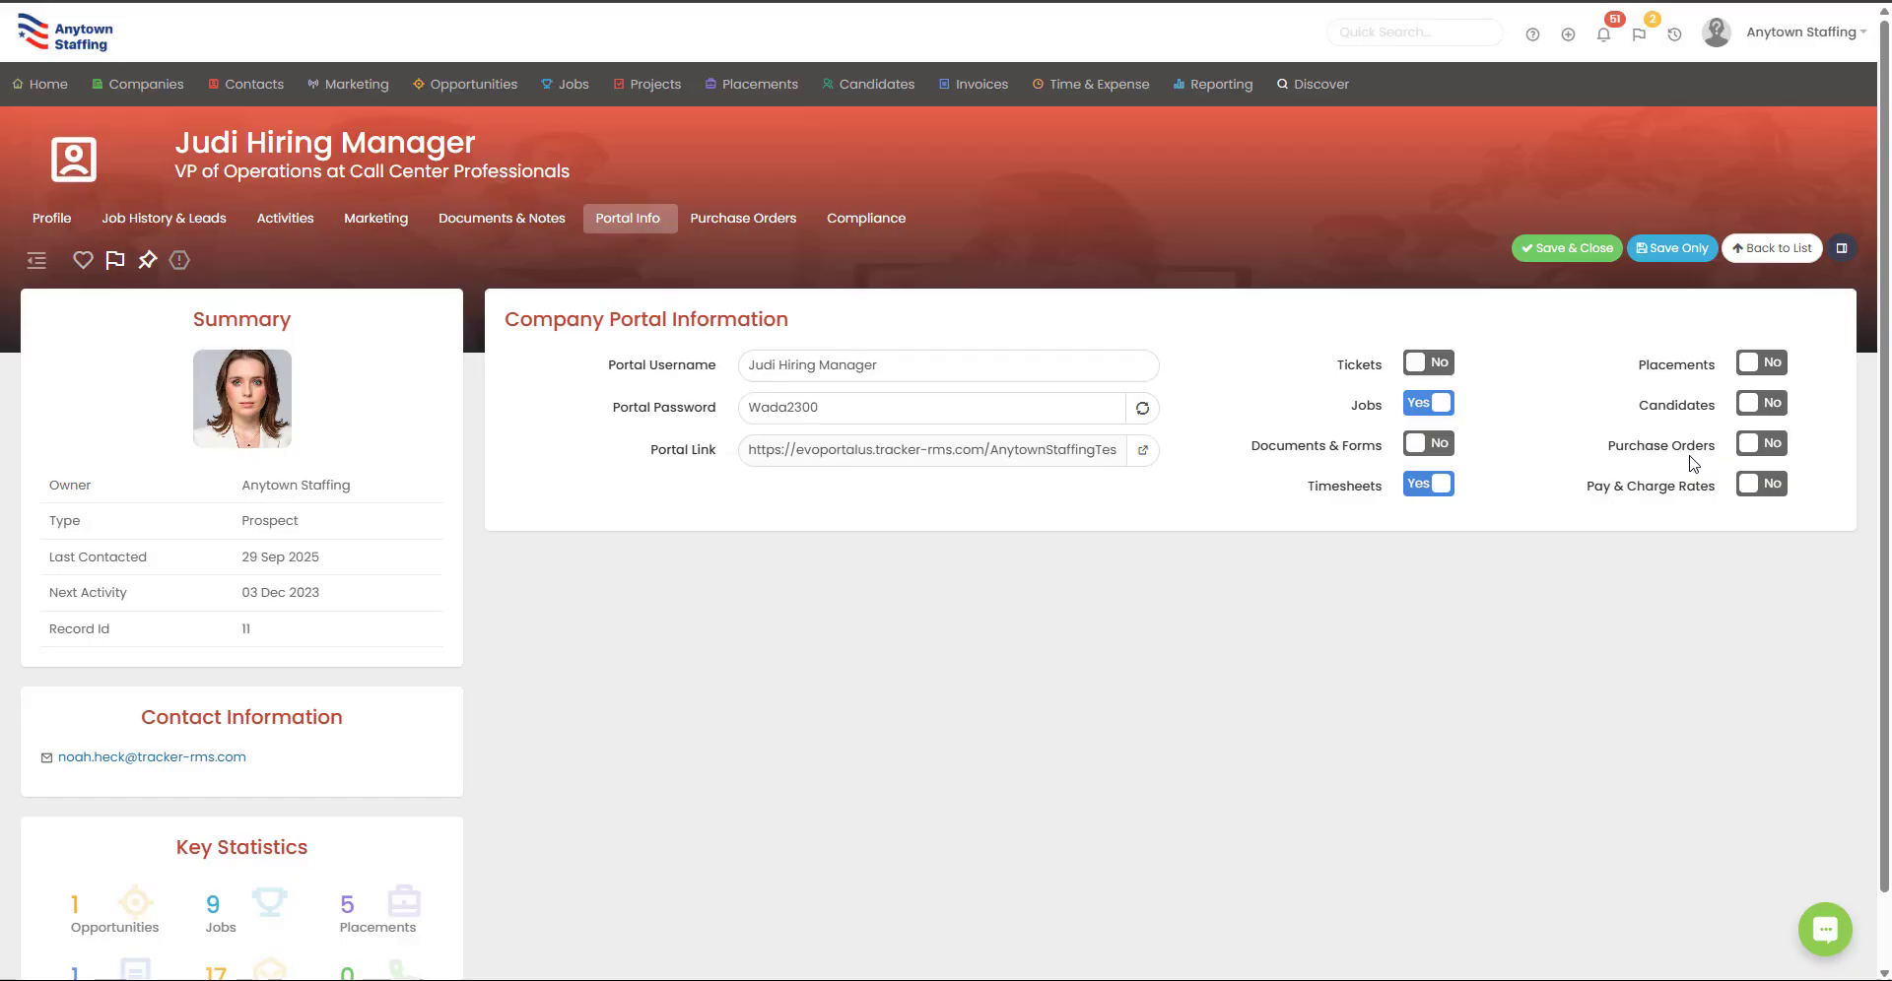
# Step: Open Contact Settings under Tools & Settings and review the new-contact portal defaults, all set to No
pyautogui.click(1803, 33)
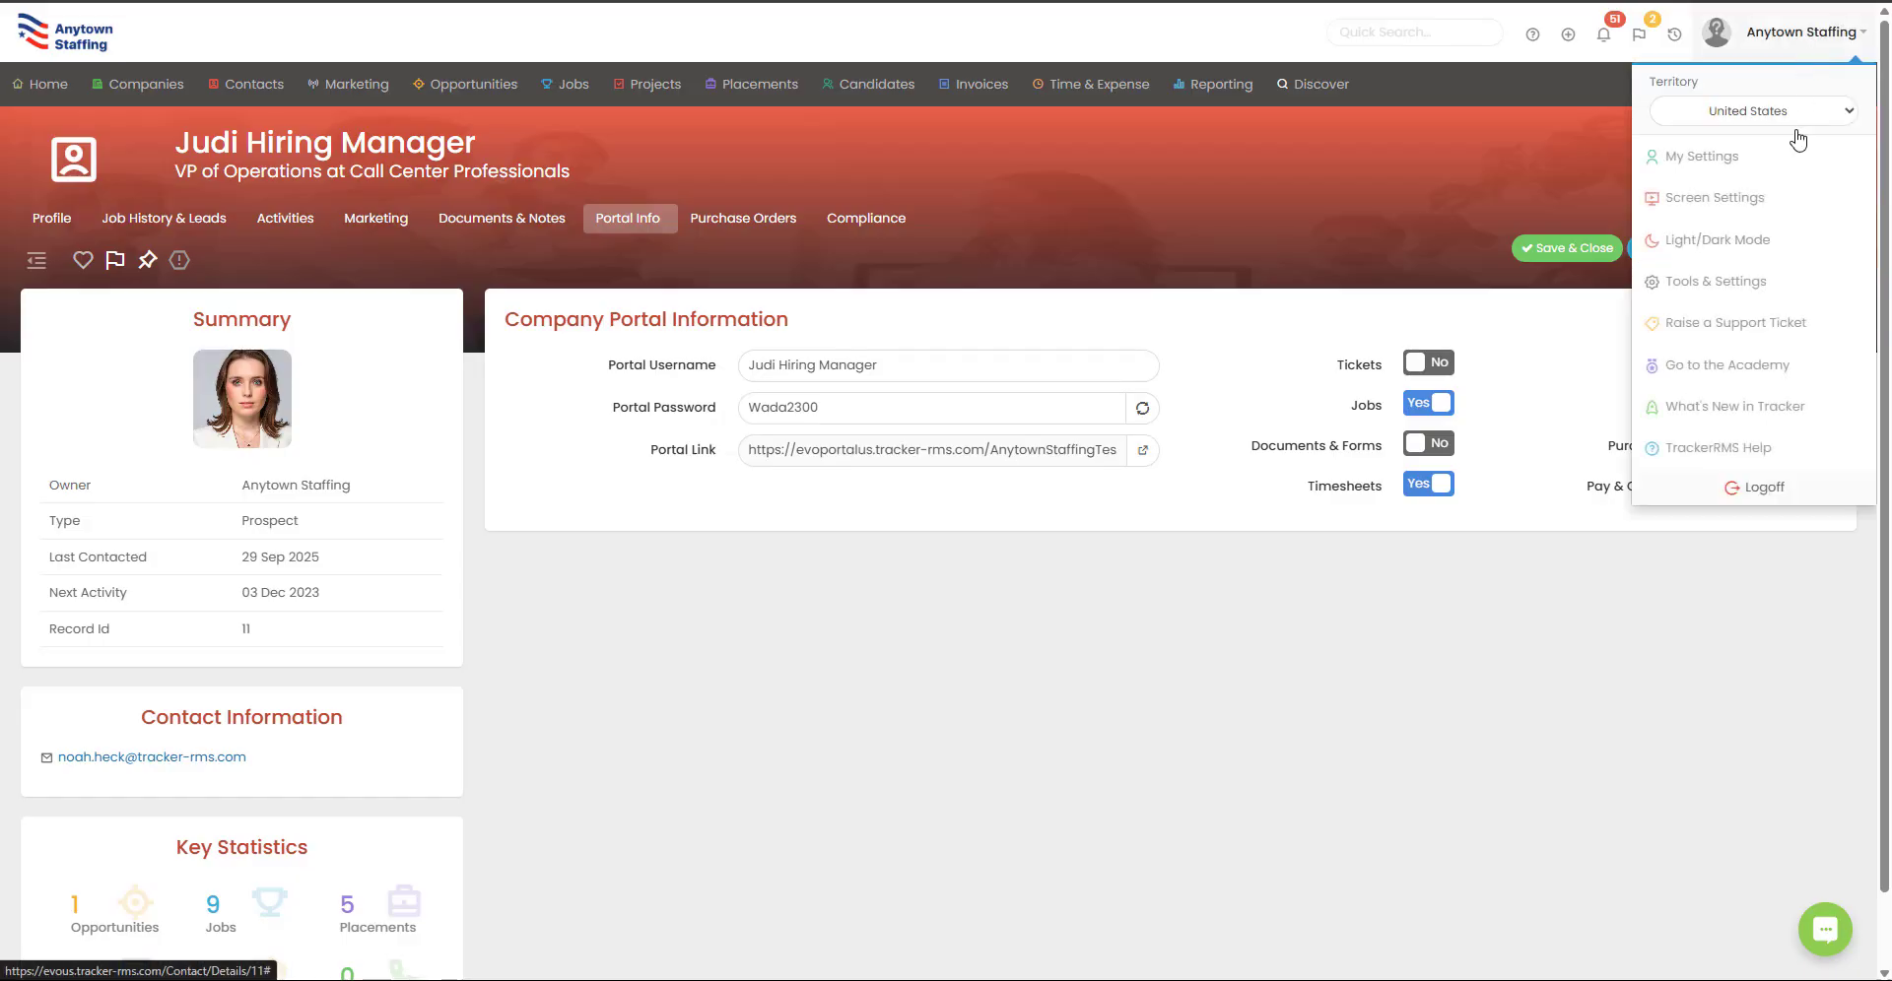
pyautogui.click(1761, 287)
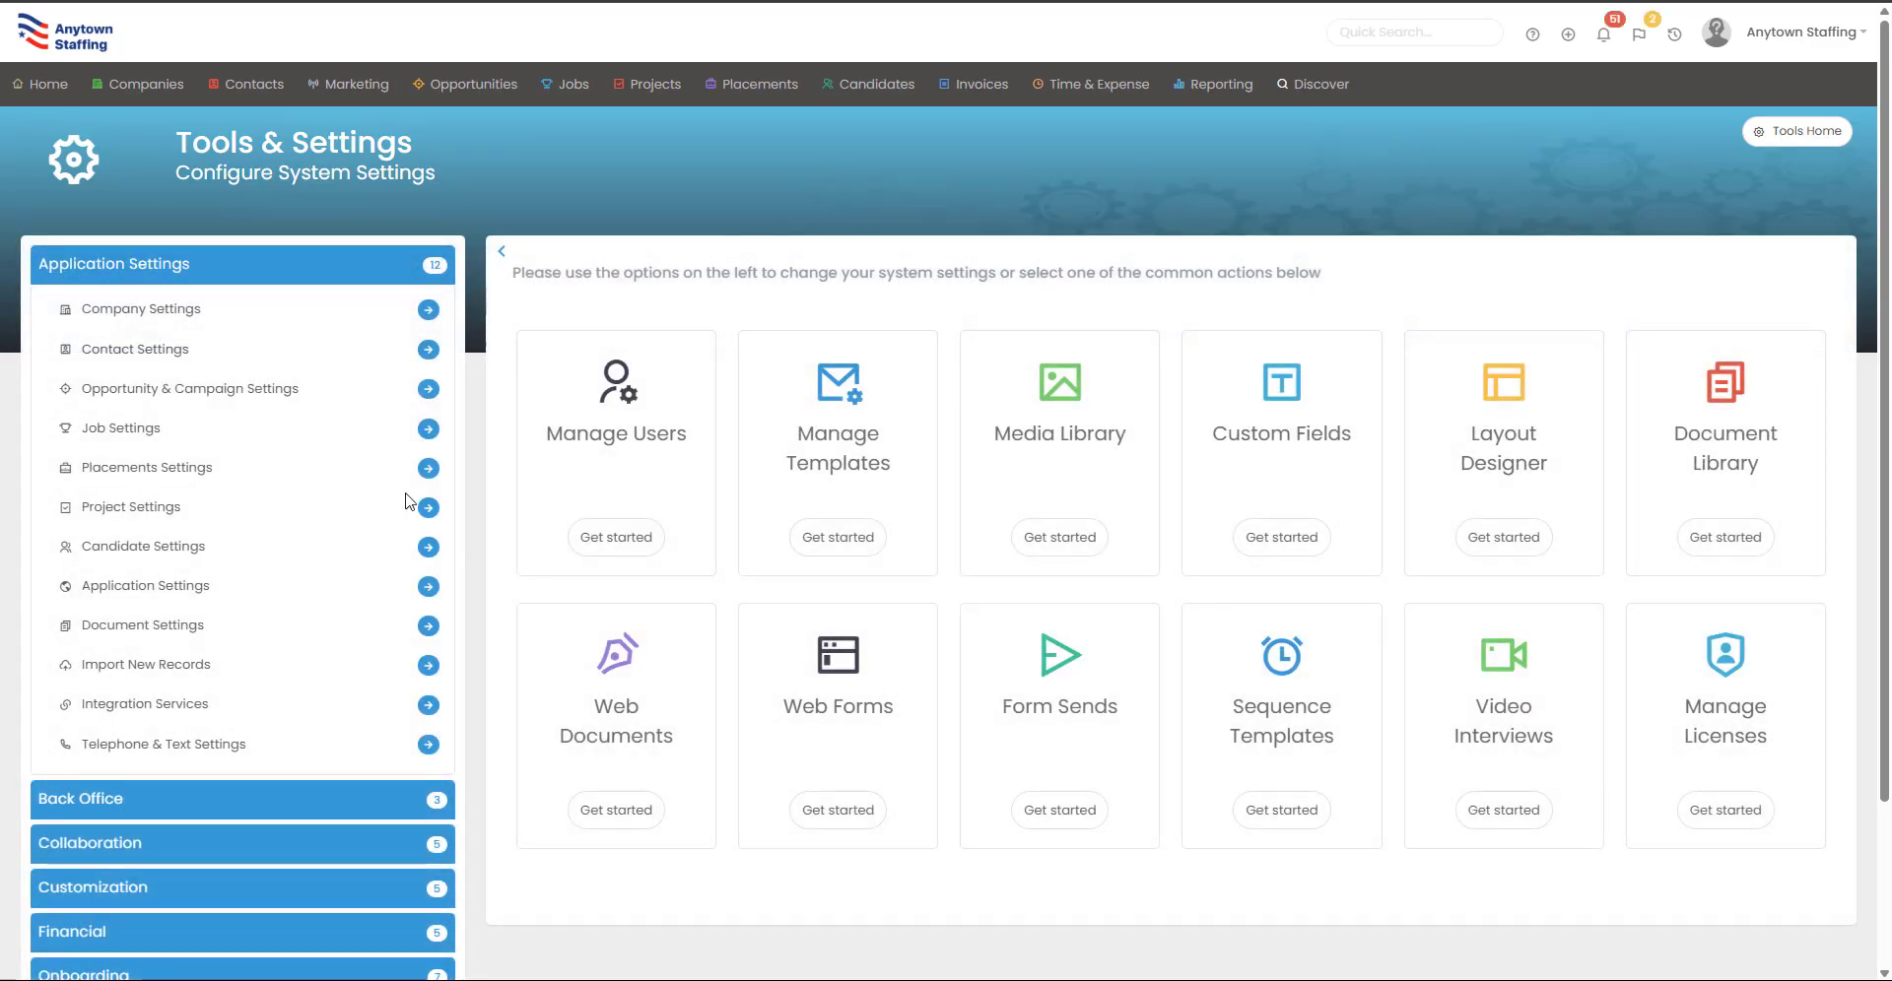
pyautogui.click(428, 348)
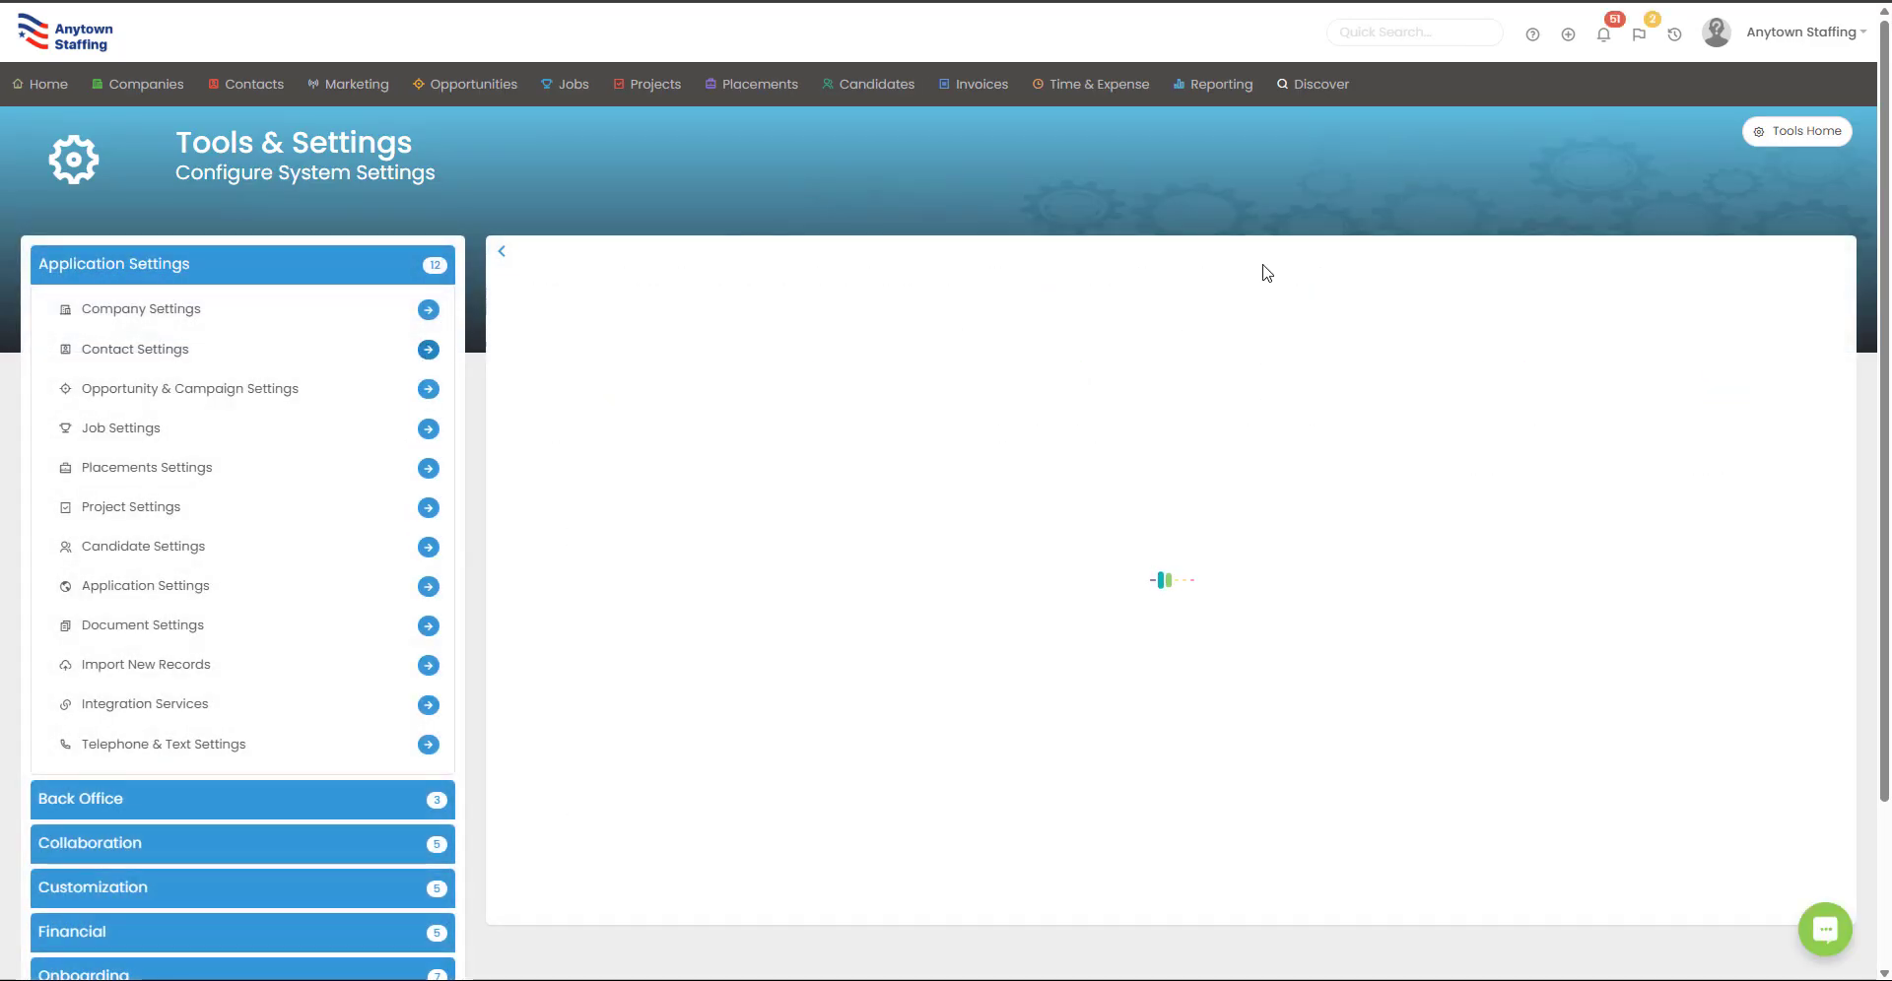
pyautogui.scroll(-2, 988, 494)
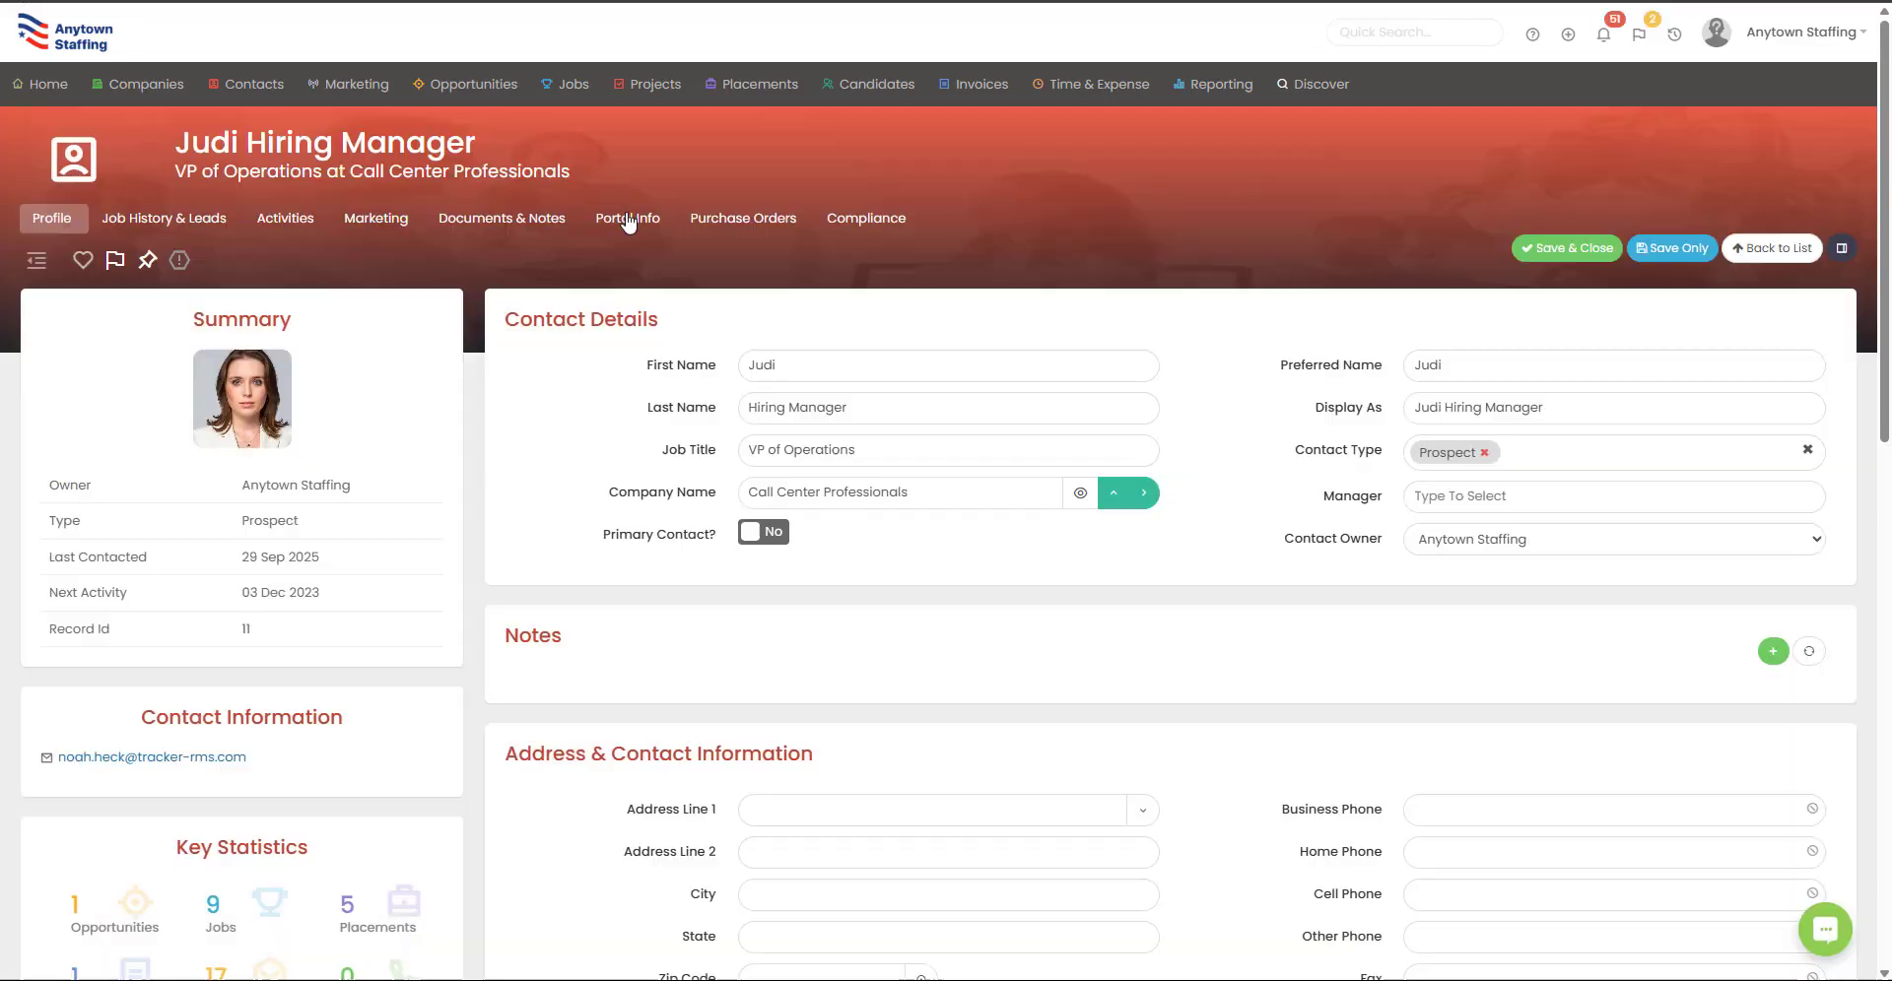
# Step: Go back to the contact's Portal Info and its client portal link
pyautogui.click(627, 219)
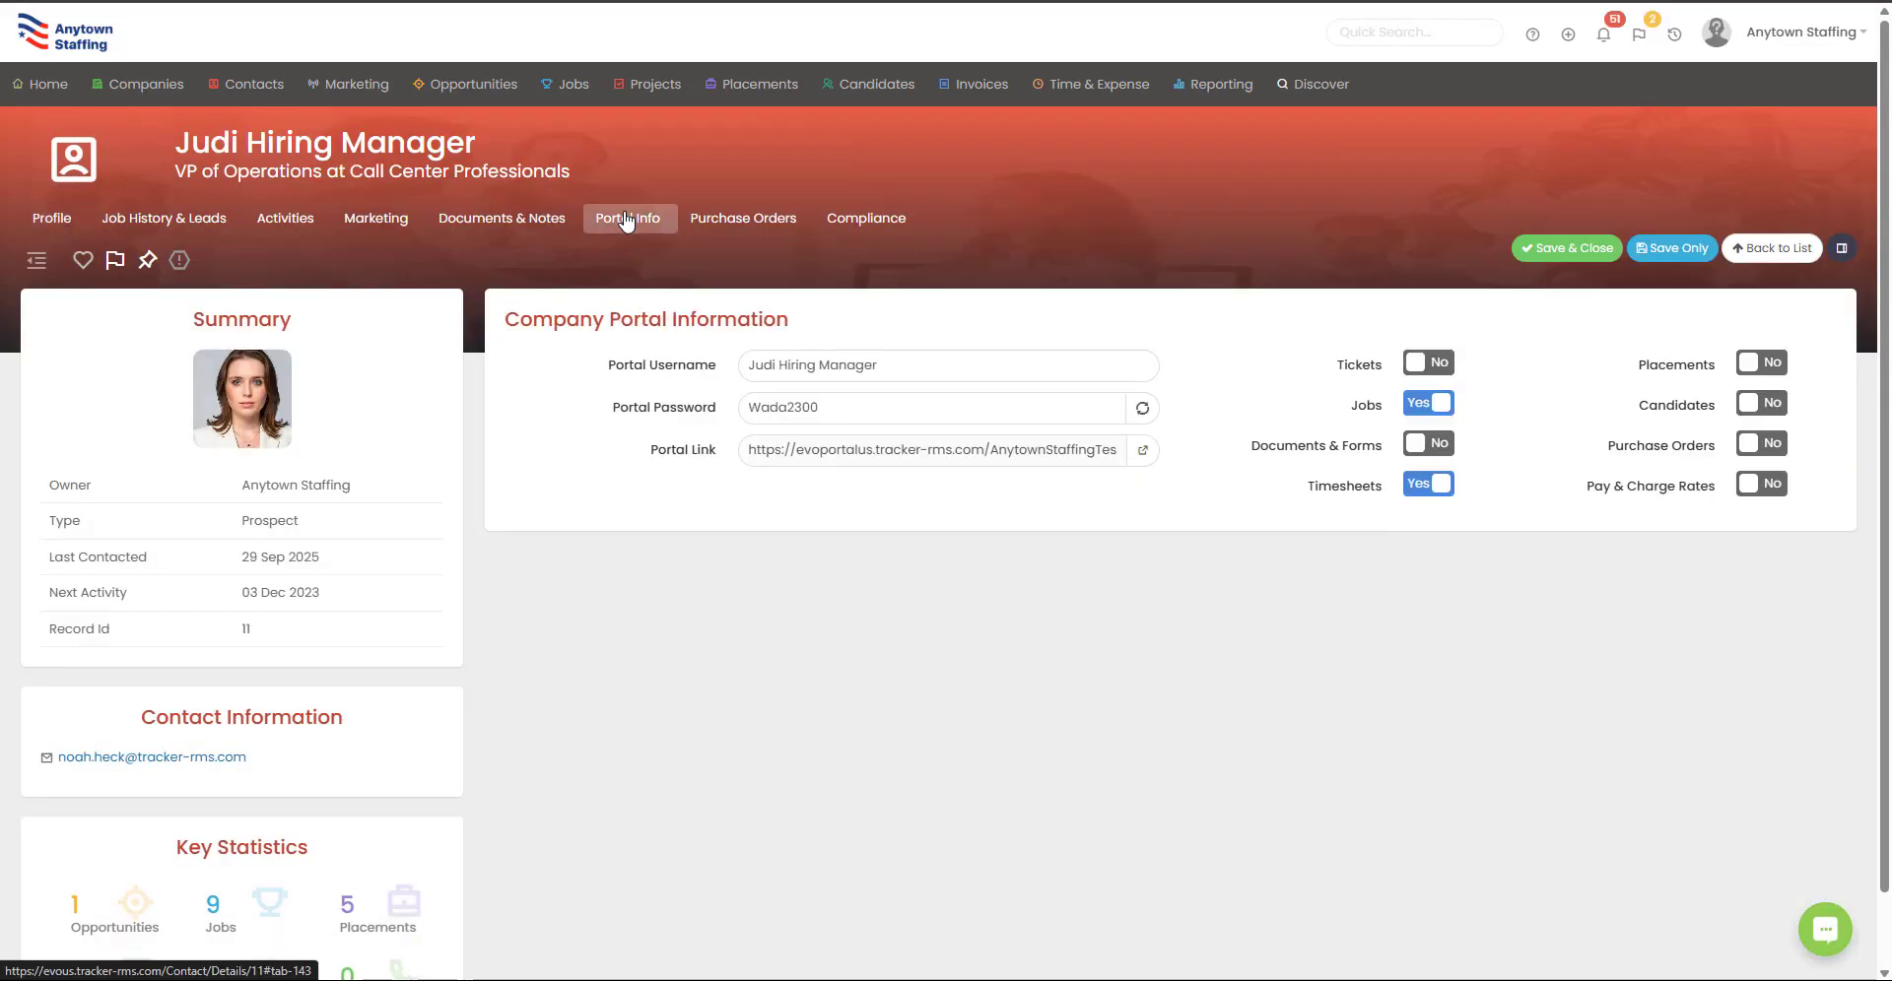
pyautogui.click(1142, 452)
pyautogui.click(1385, 601)
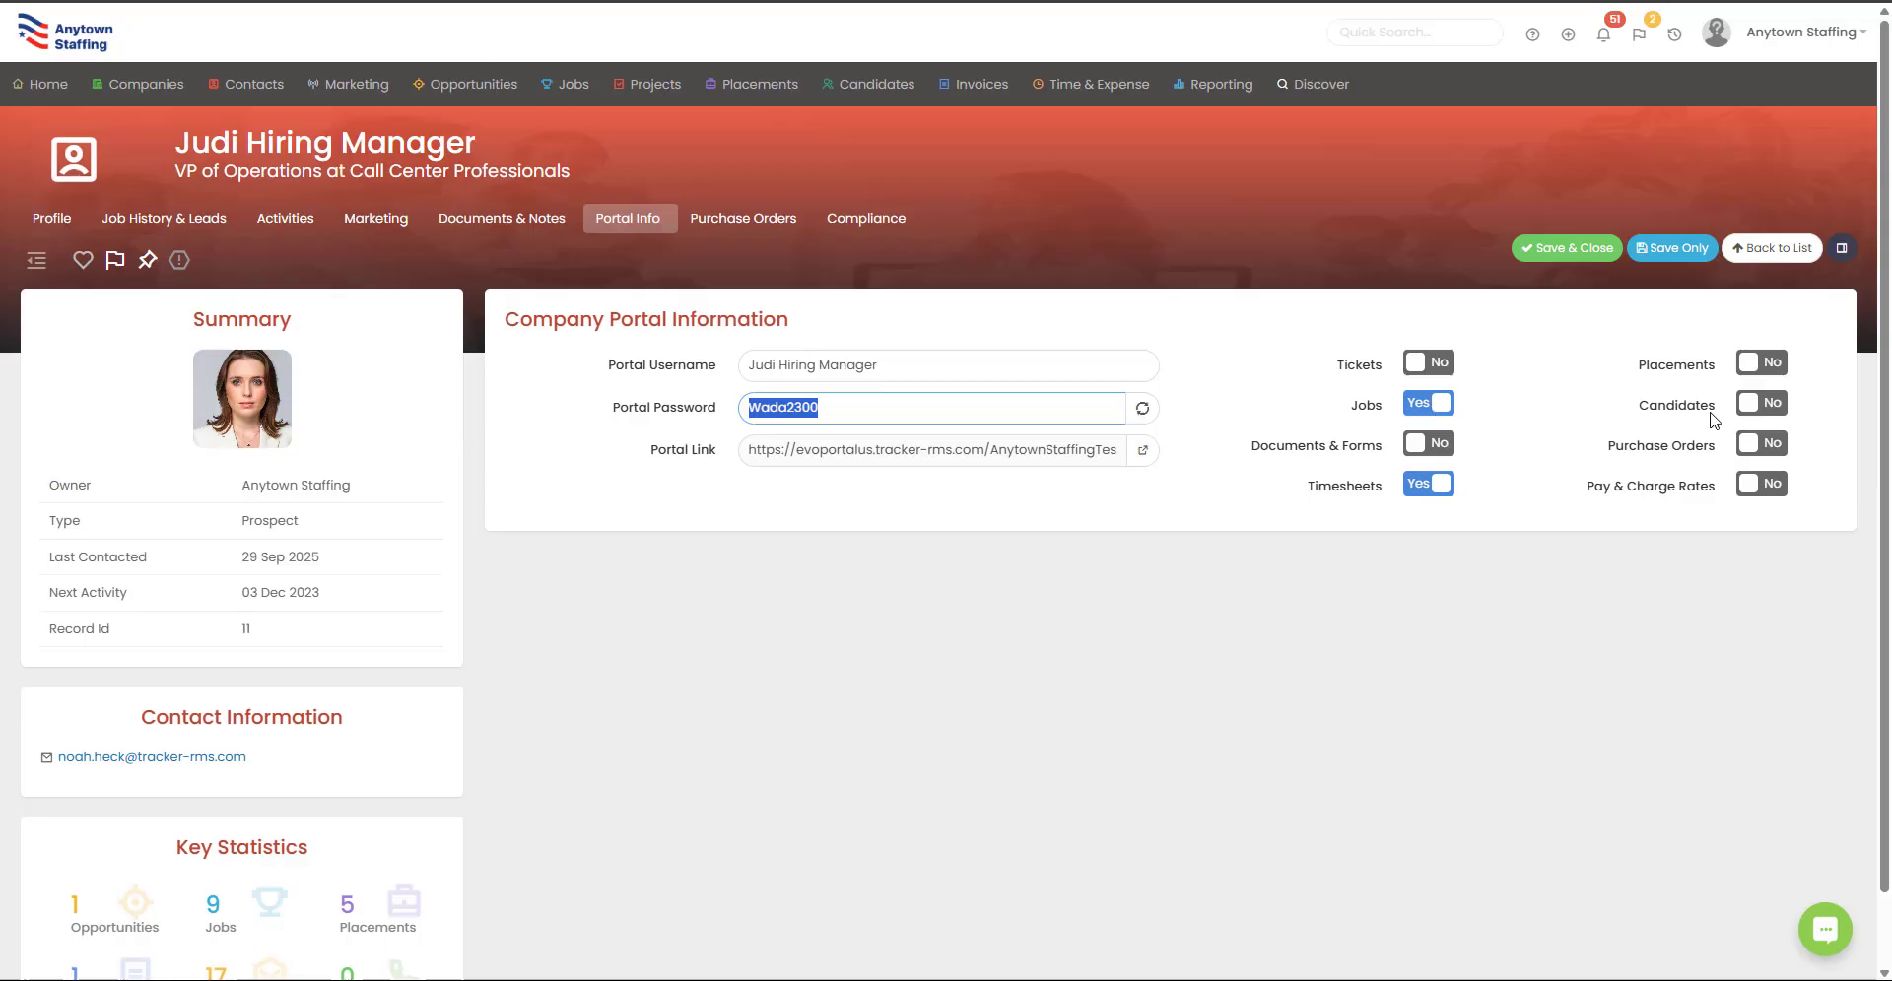
# Step: Set Placements, Candidates, Purchase Orders, Pay & Charge Rates and Documents & Forms to Yes, then save
pyautogui.click(1782, 373)
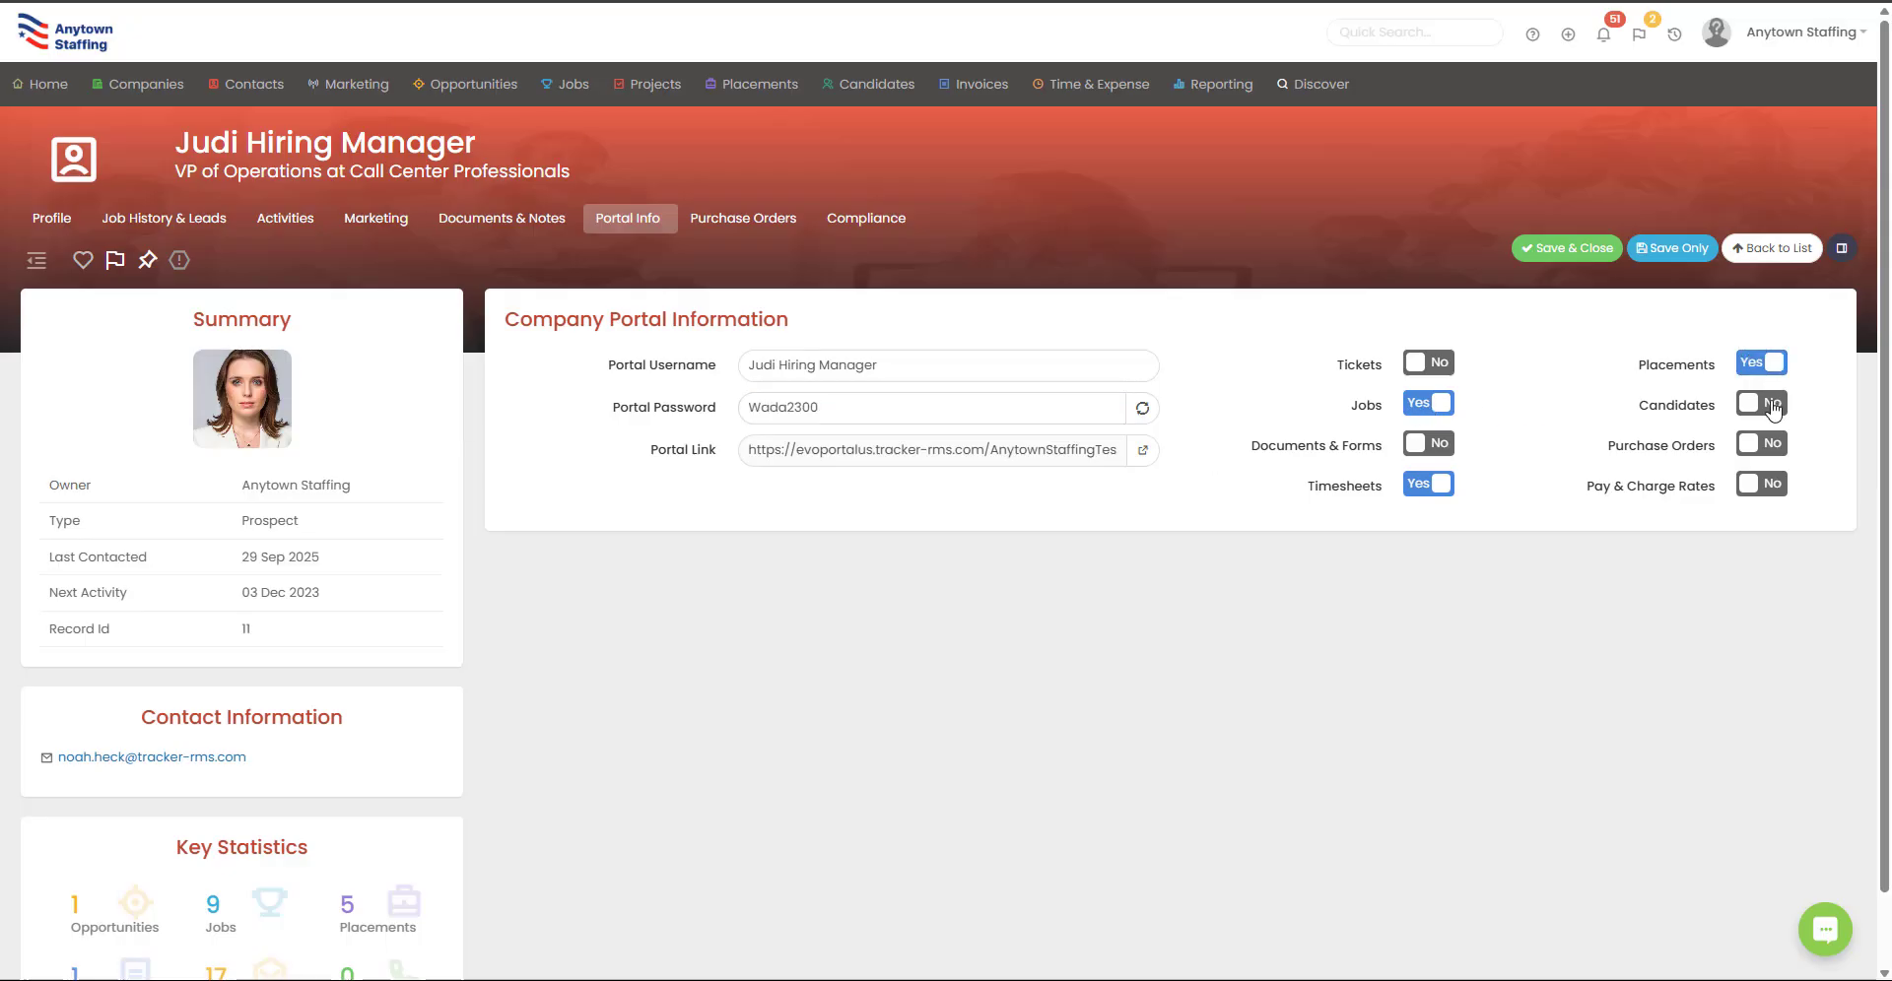
pyautogui.click(1769, 406)
pyautogui.click(1761, 445)
pyautogui.click(1764, 487)
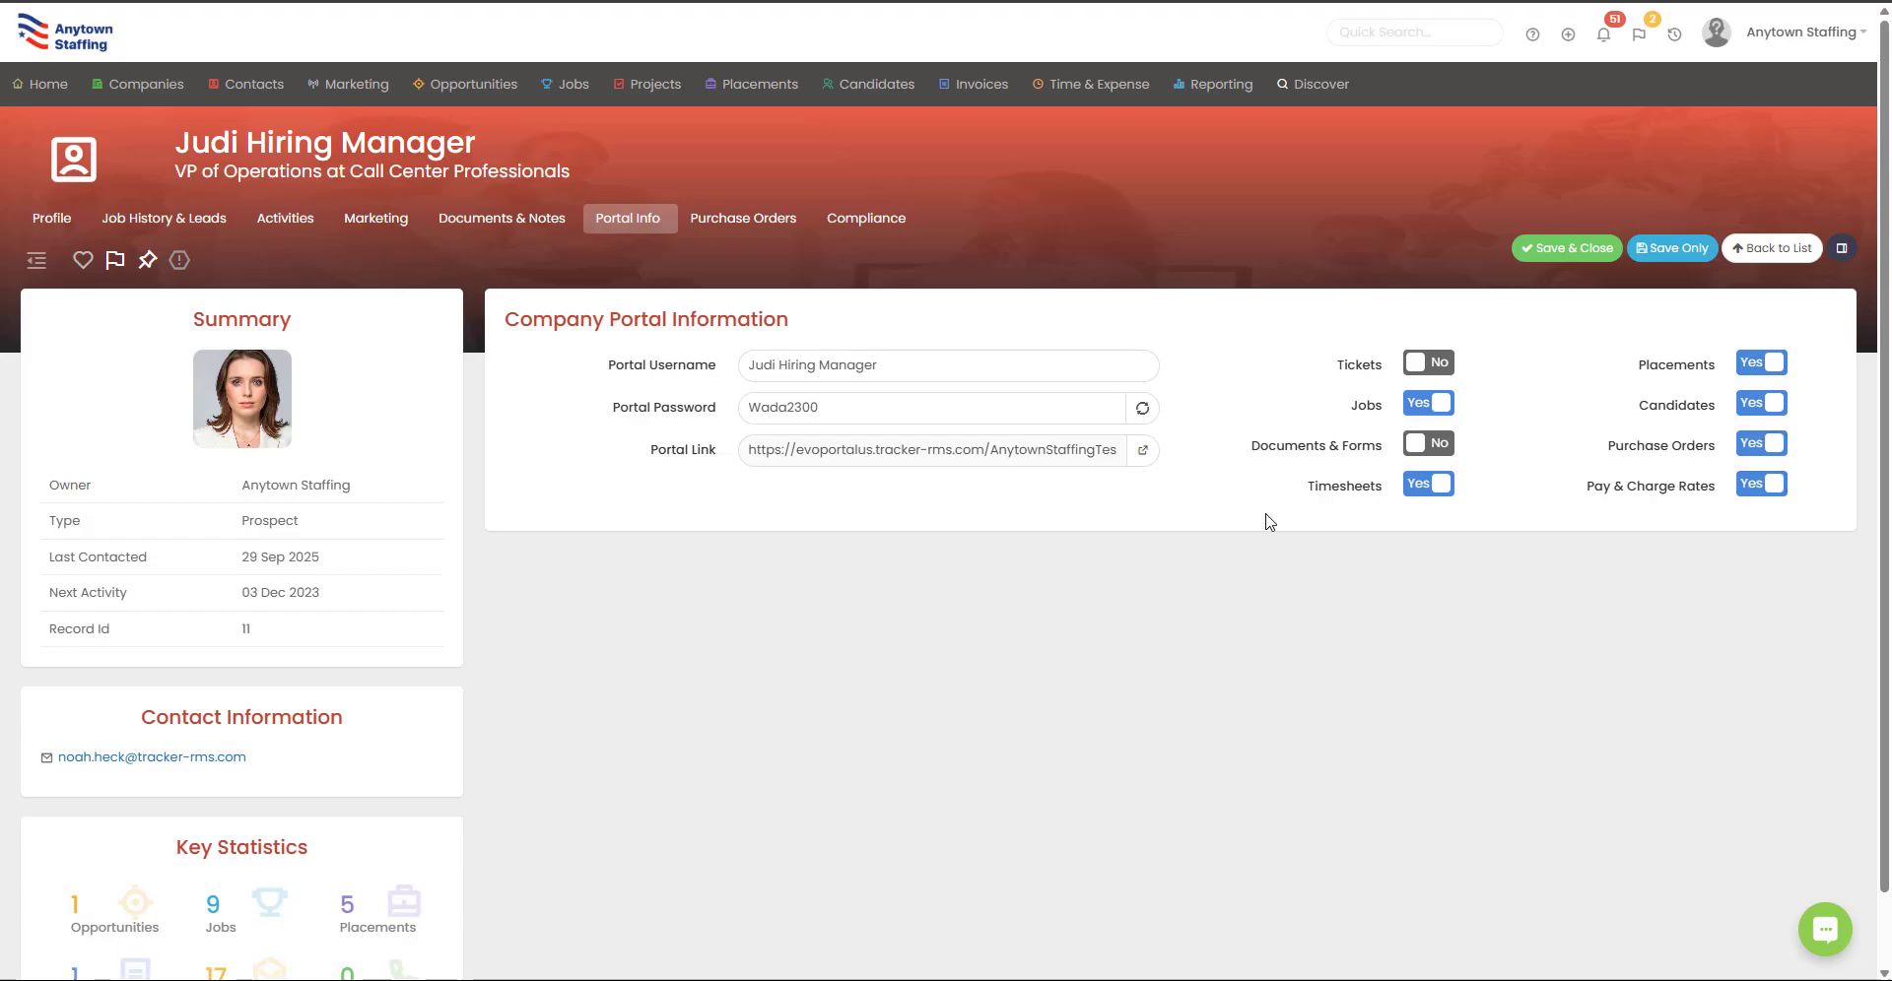
pyautogui.click(1440, 443)
pyautogui.click(1672, 248)
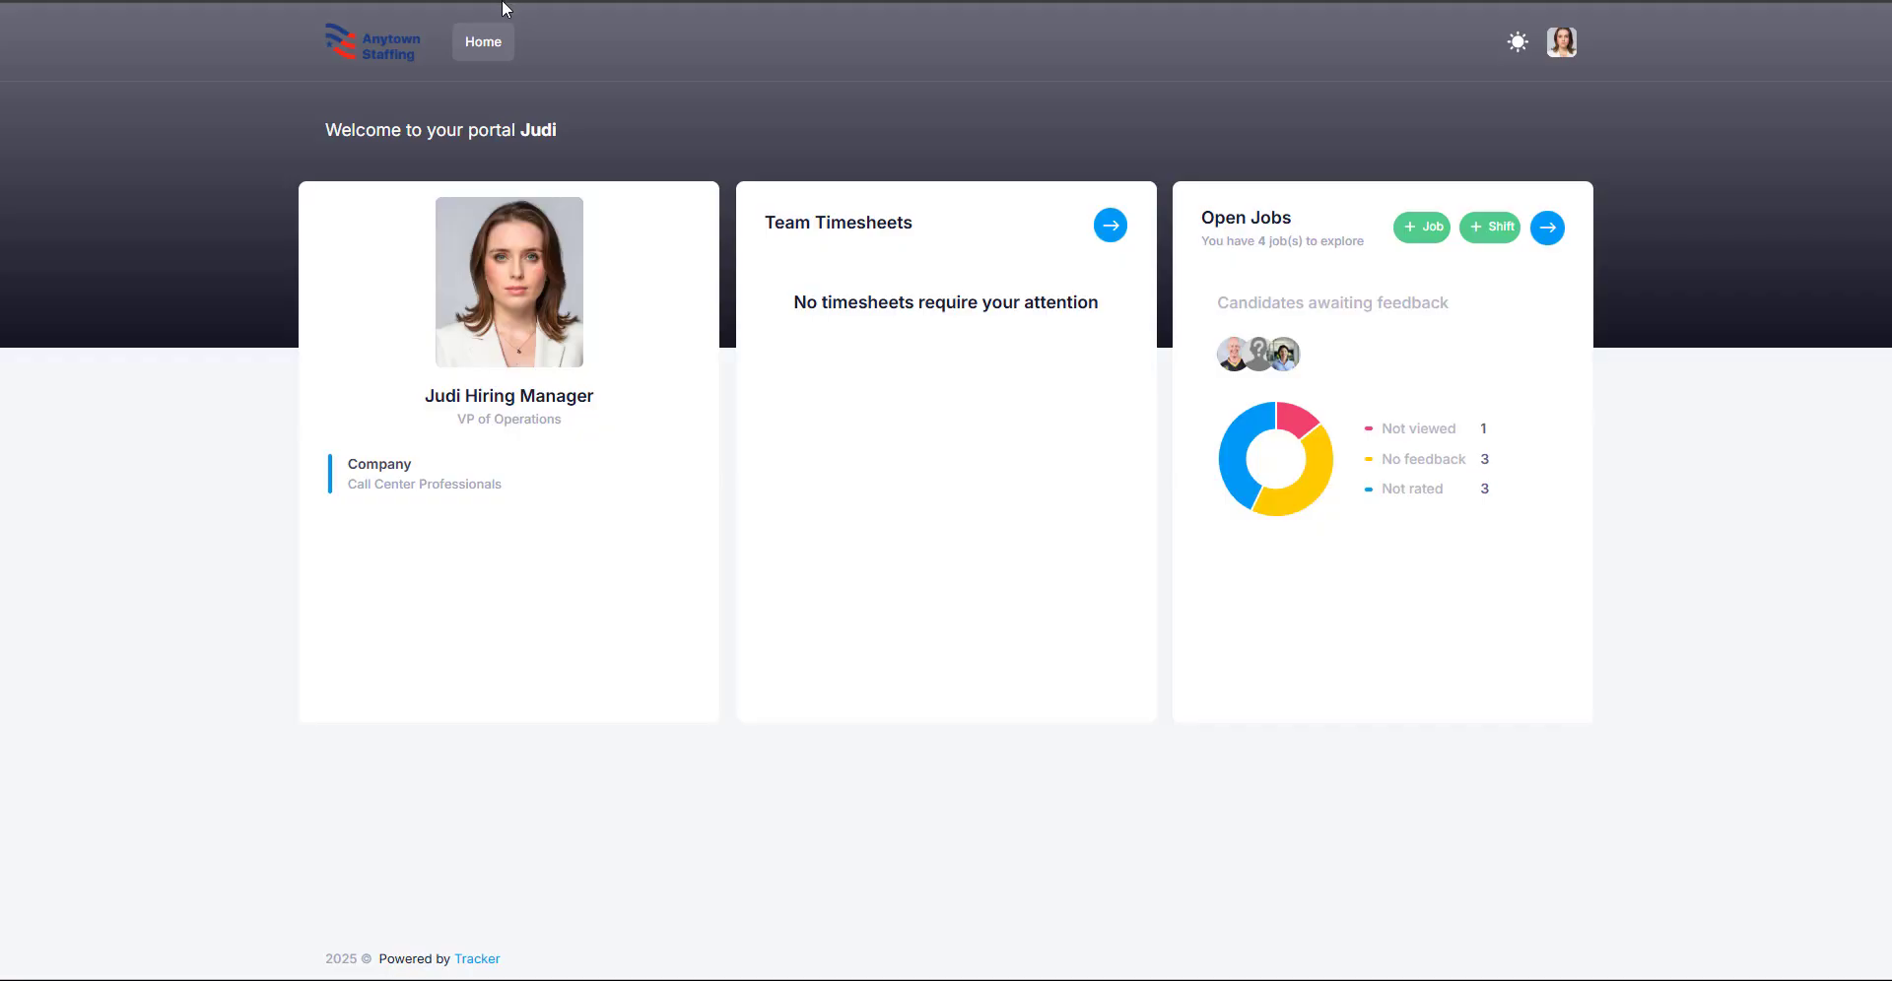
# Step: Reload the client portal and check the dashboard for the newly enabled cards
pyautogui.click(507, 1)
pyautogui.press('Return')
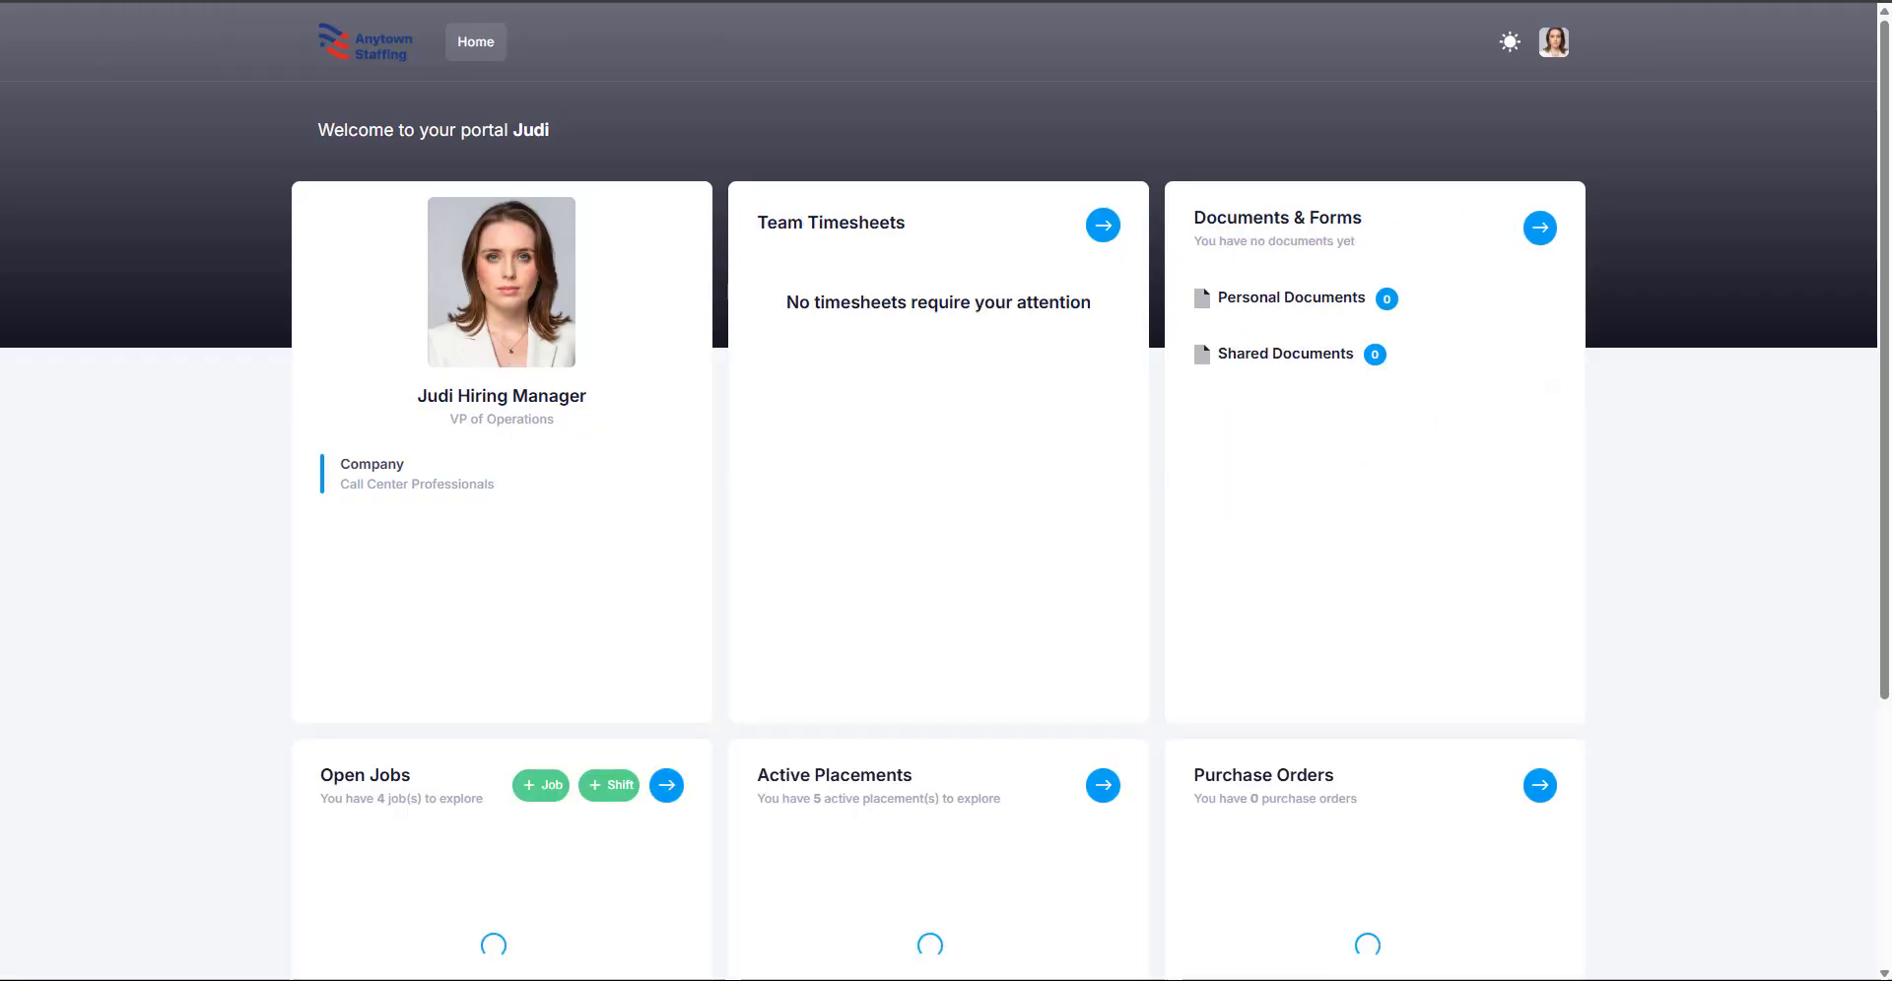
pyautogui.scroll(-4, 524, 266)
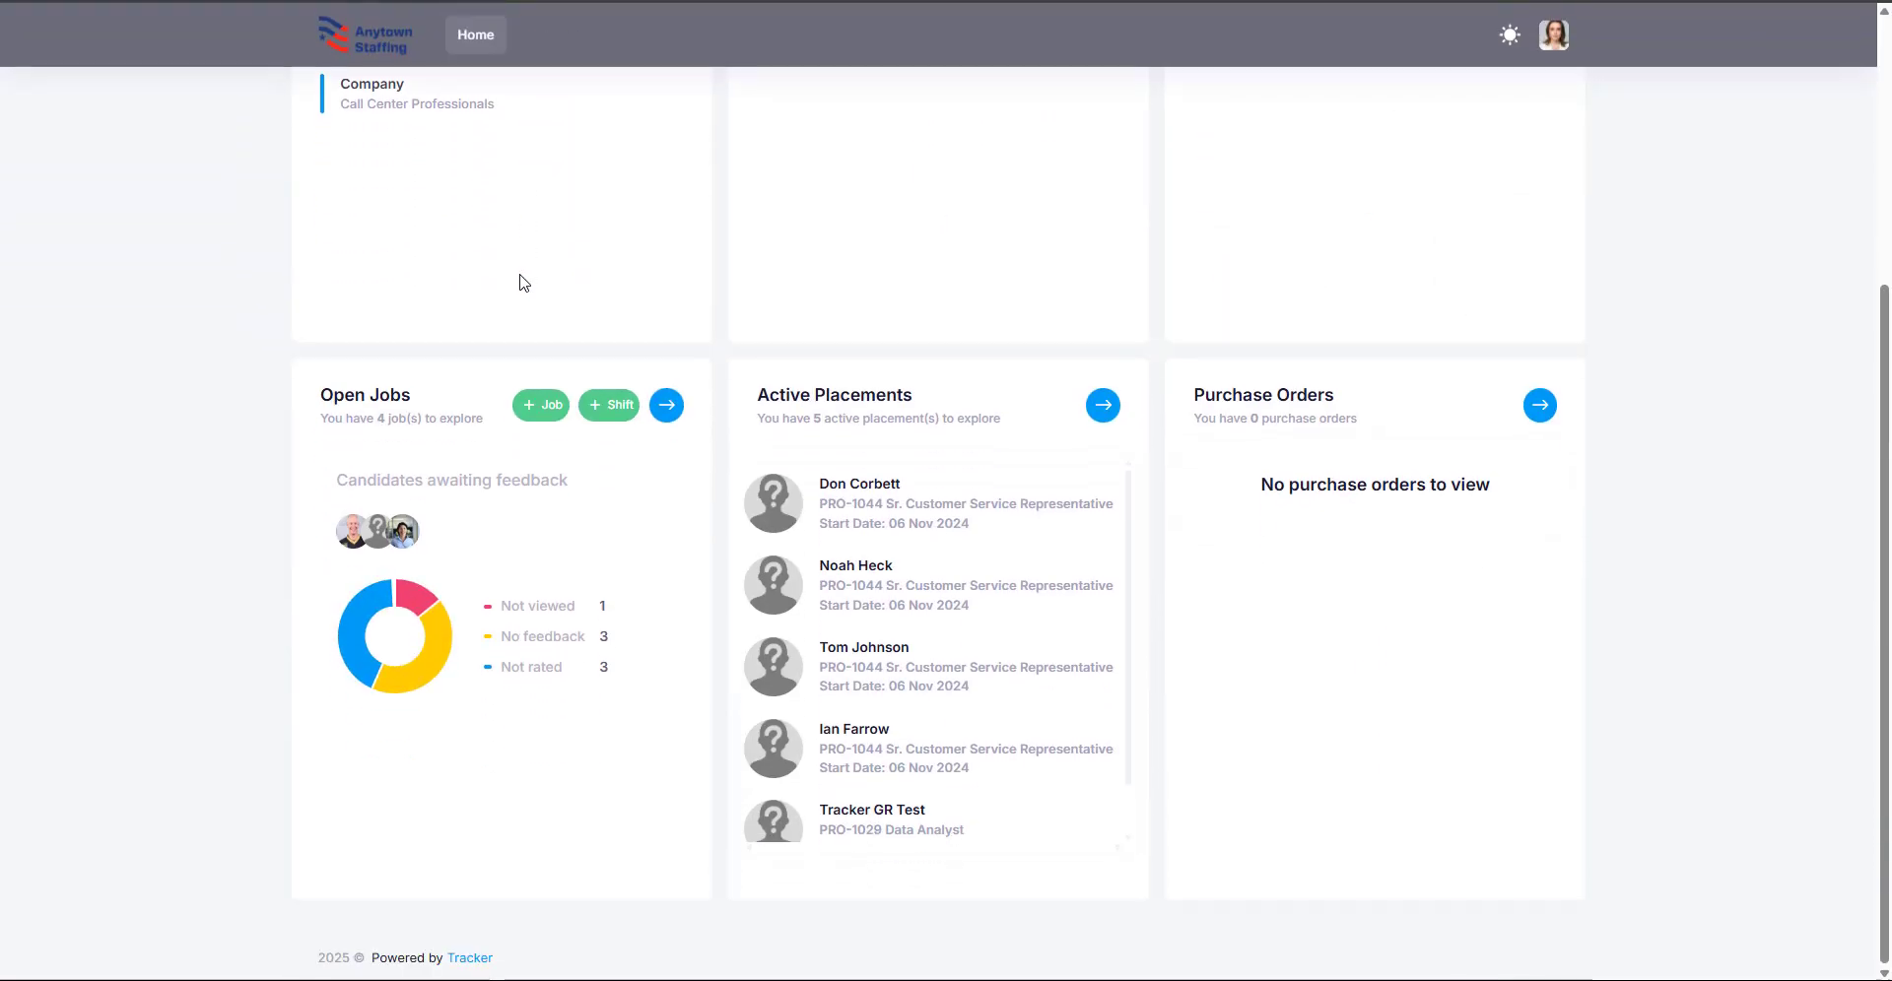
pyautogui.scroll(4, 522, 283)
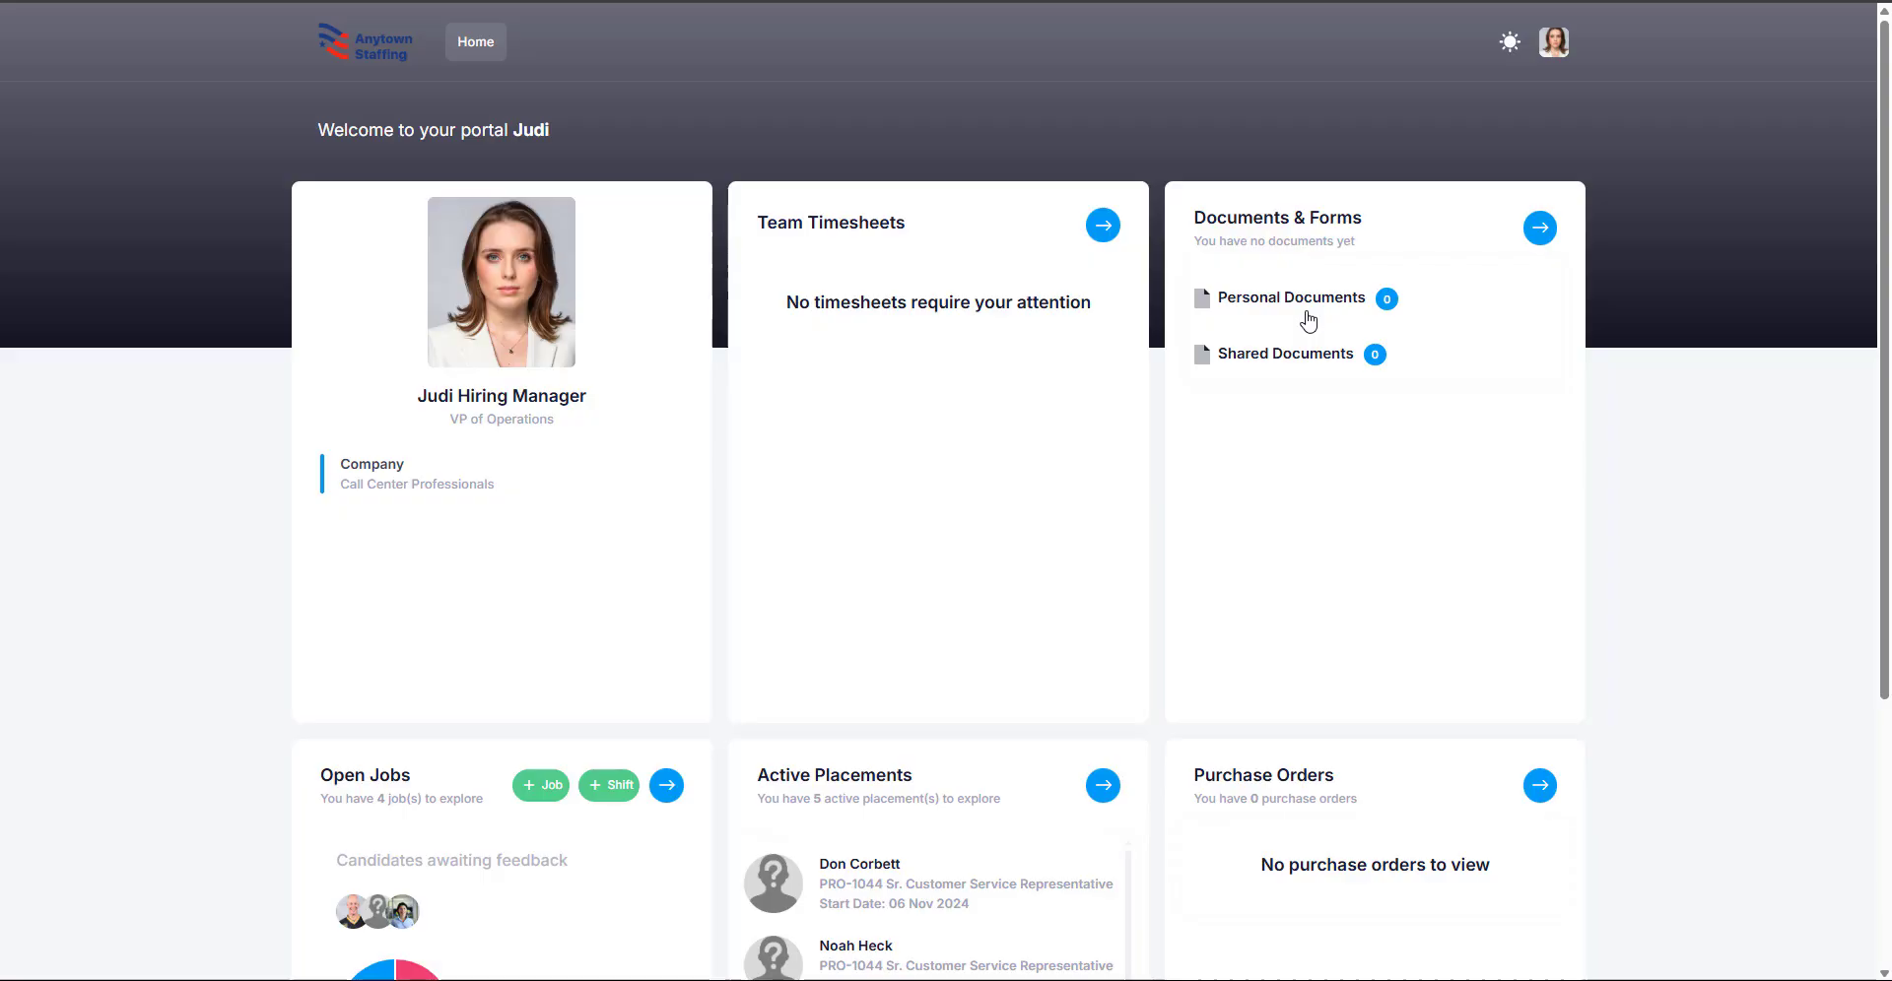
# Step: Visit Documents & Forms, then return Home and look at the Team Timesheets week options
pyautogui.click(1537, 230)
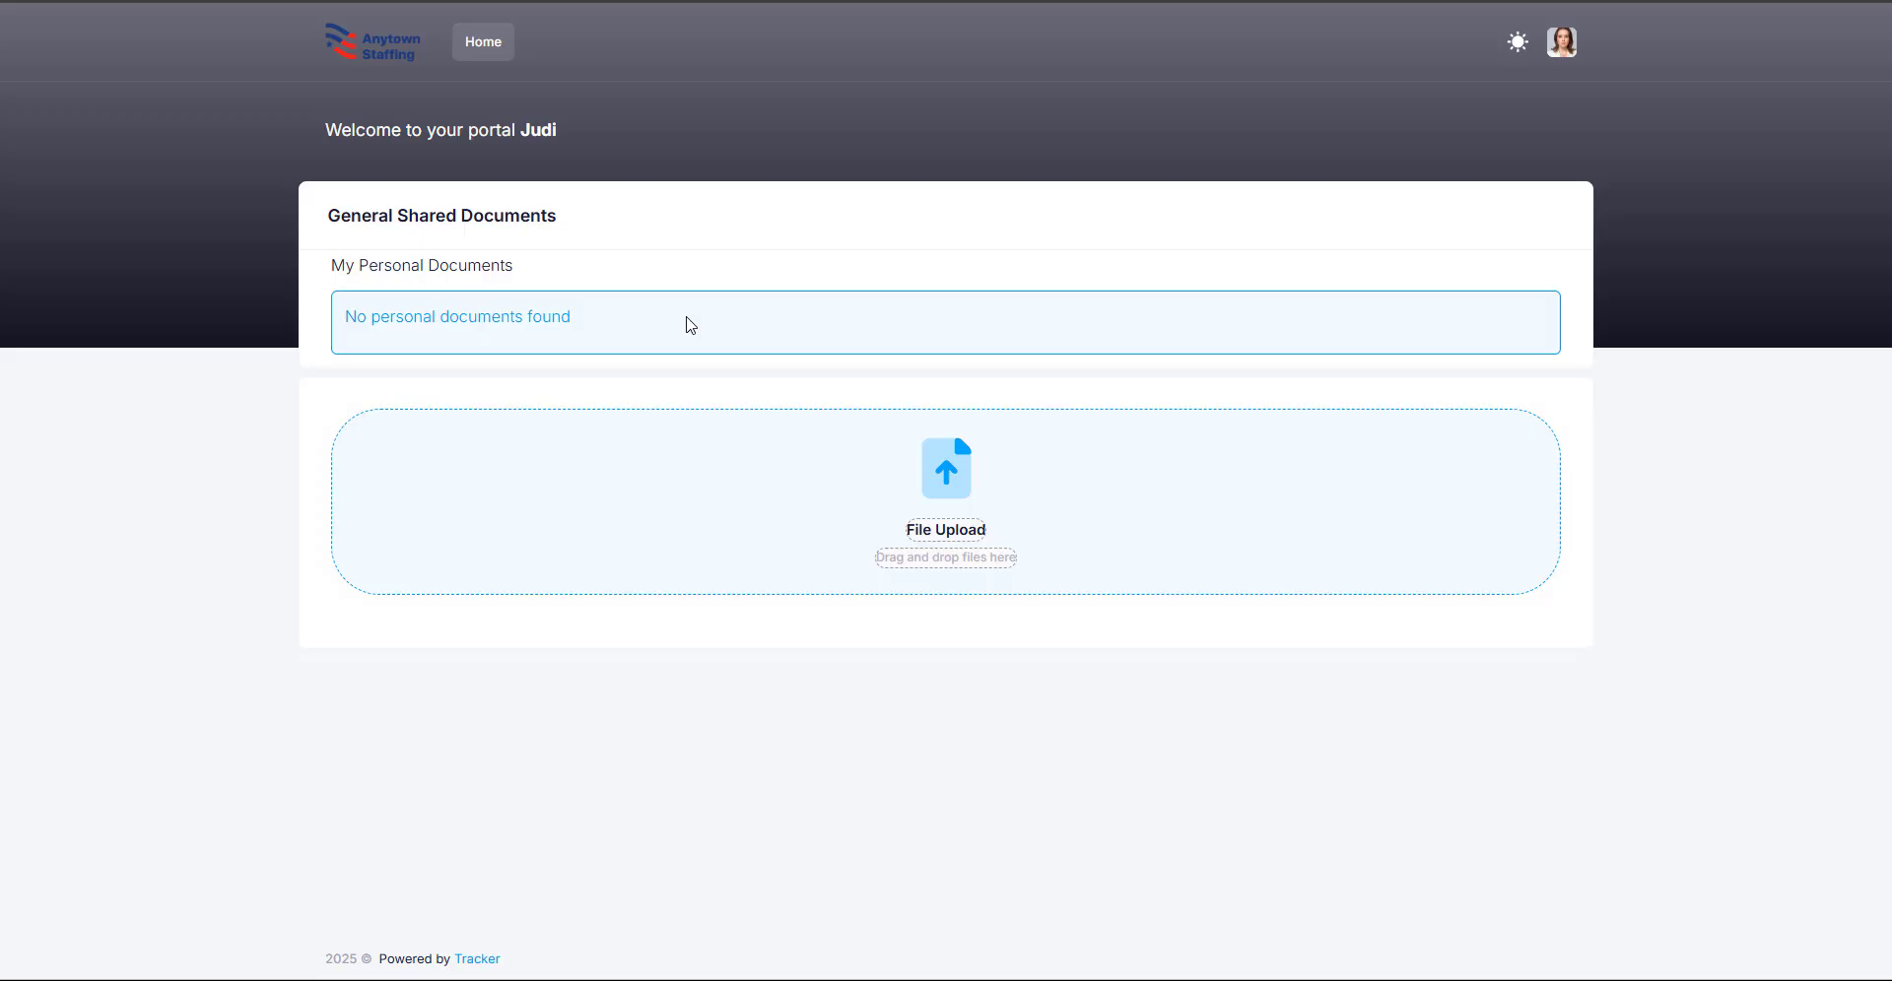
pyautogui.click(491, 52)
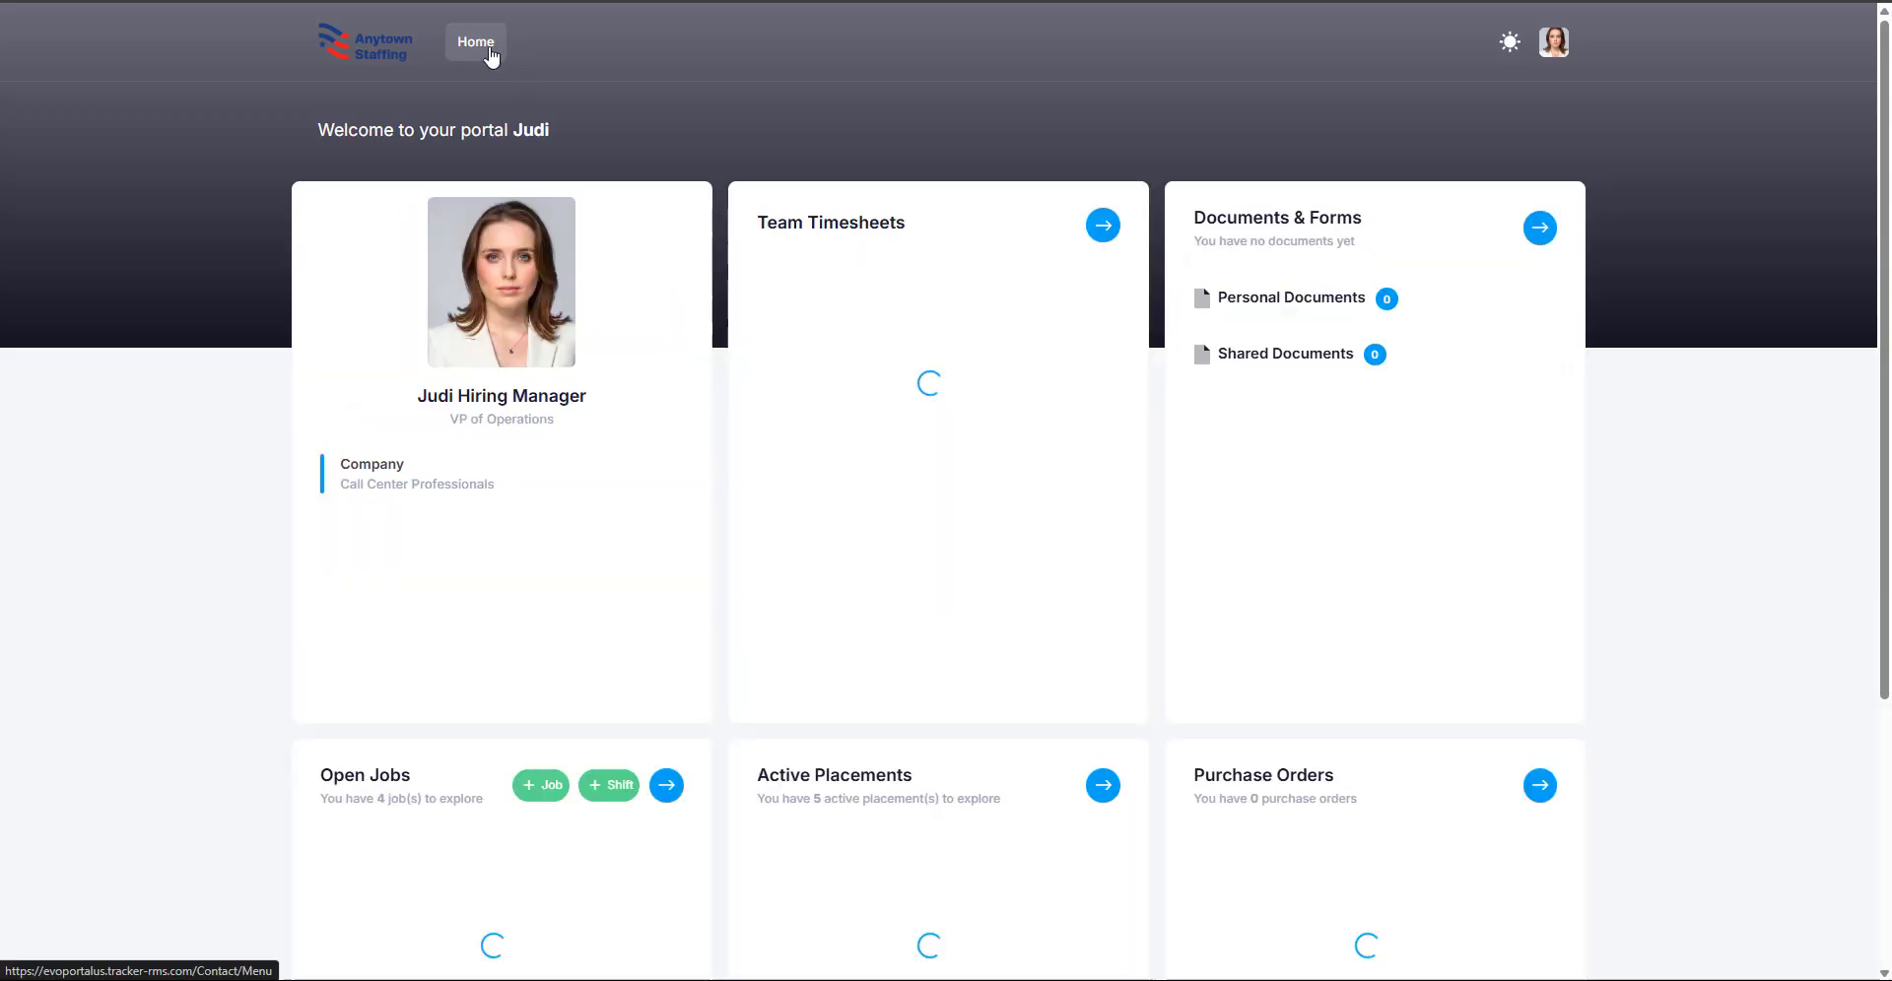
pyautogui.scroll(-1, 1096, 177)
pyautogui.click(1095, 165)
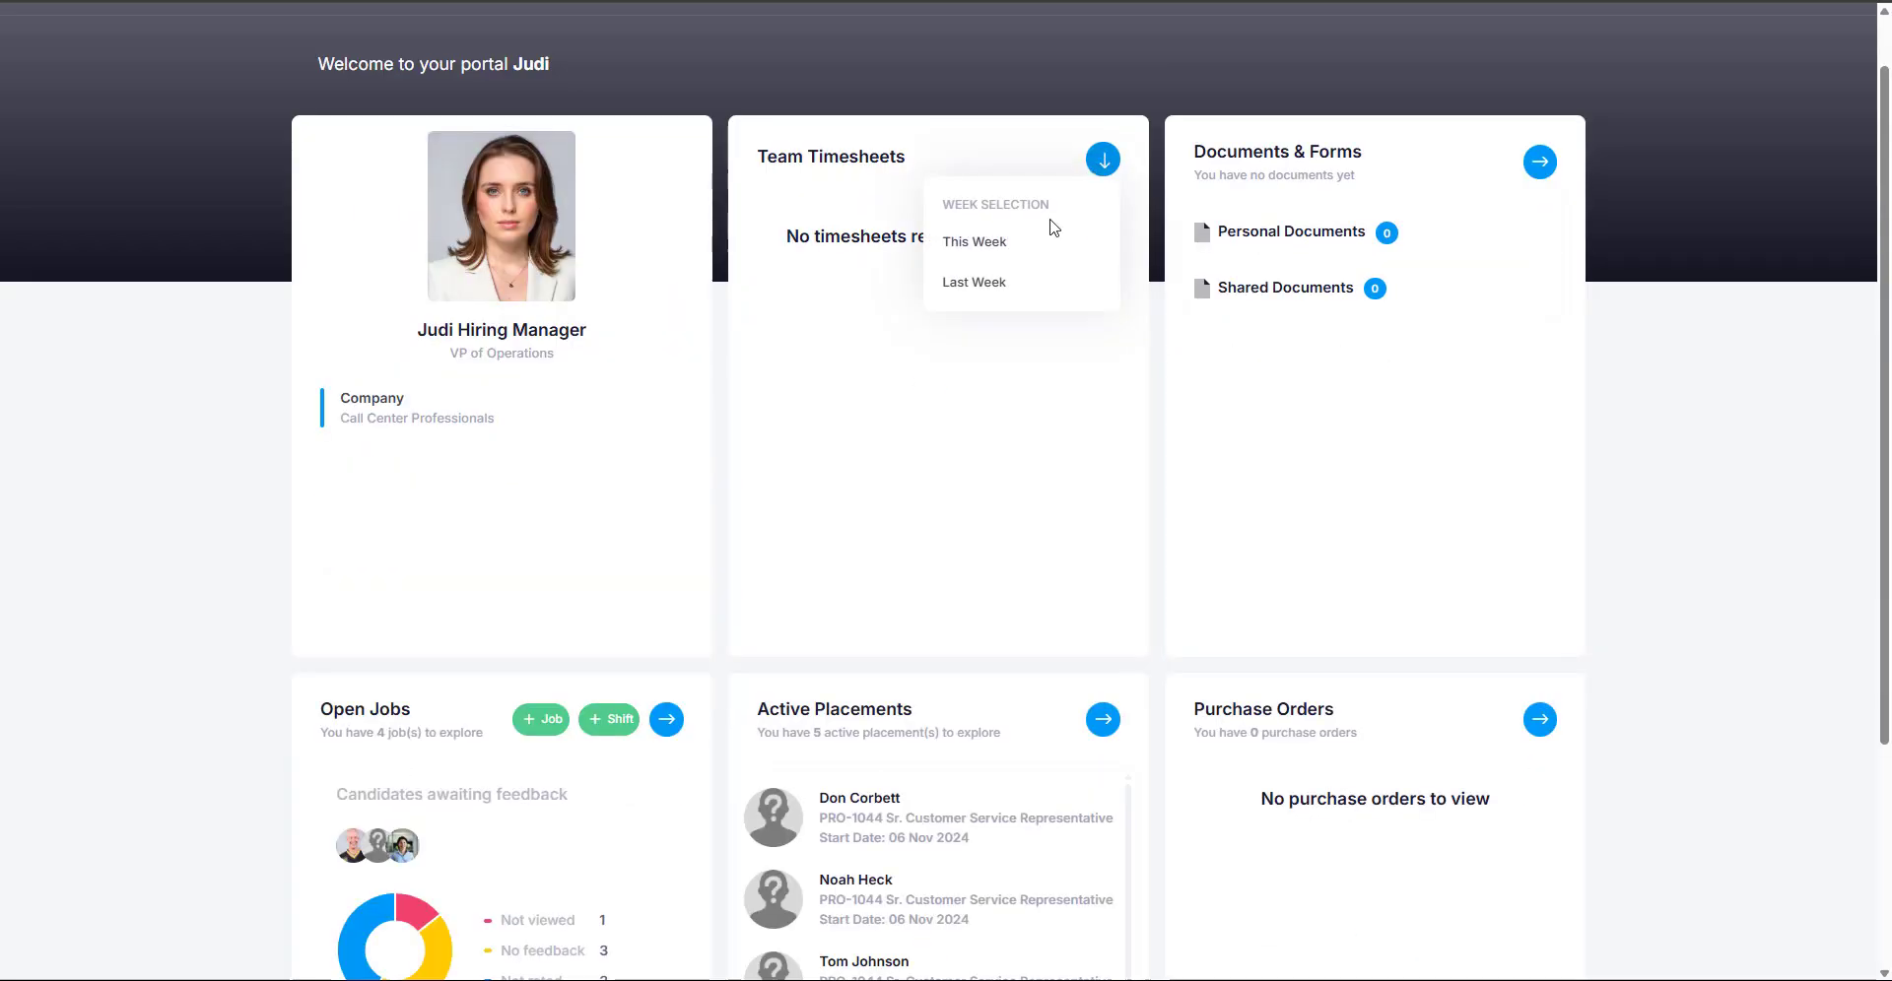
# Step: Open the week's team timesheets, cancel the Approve All note, and edit the first worker's timesheet
pyautogui.click(1028, 241)
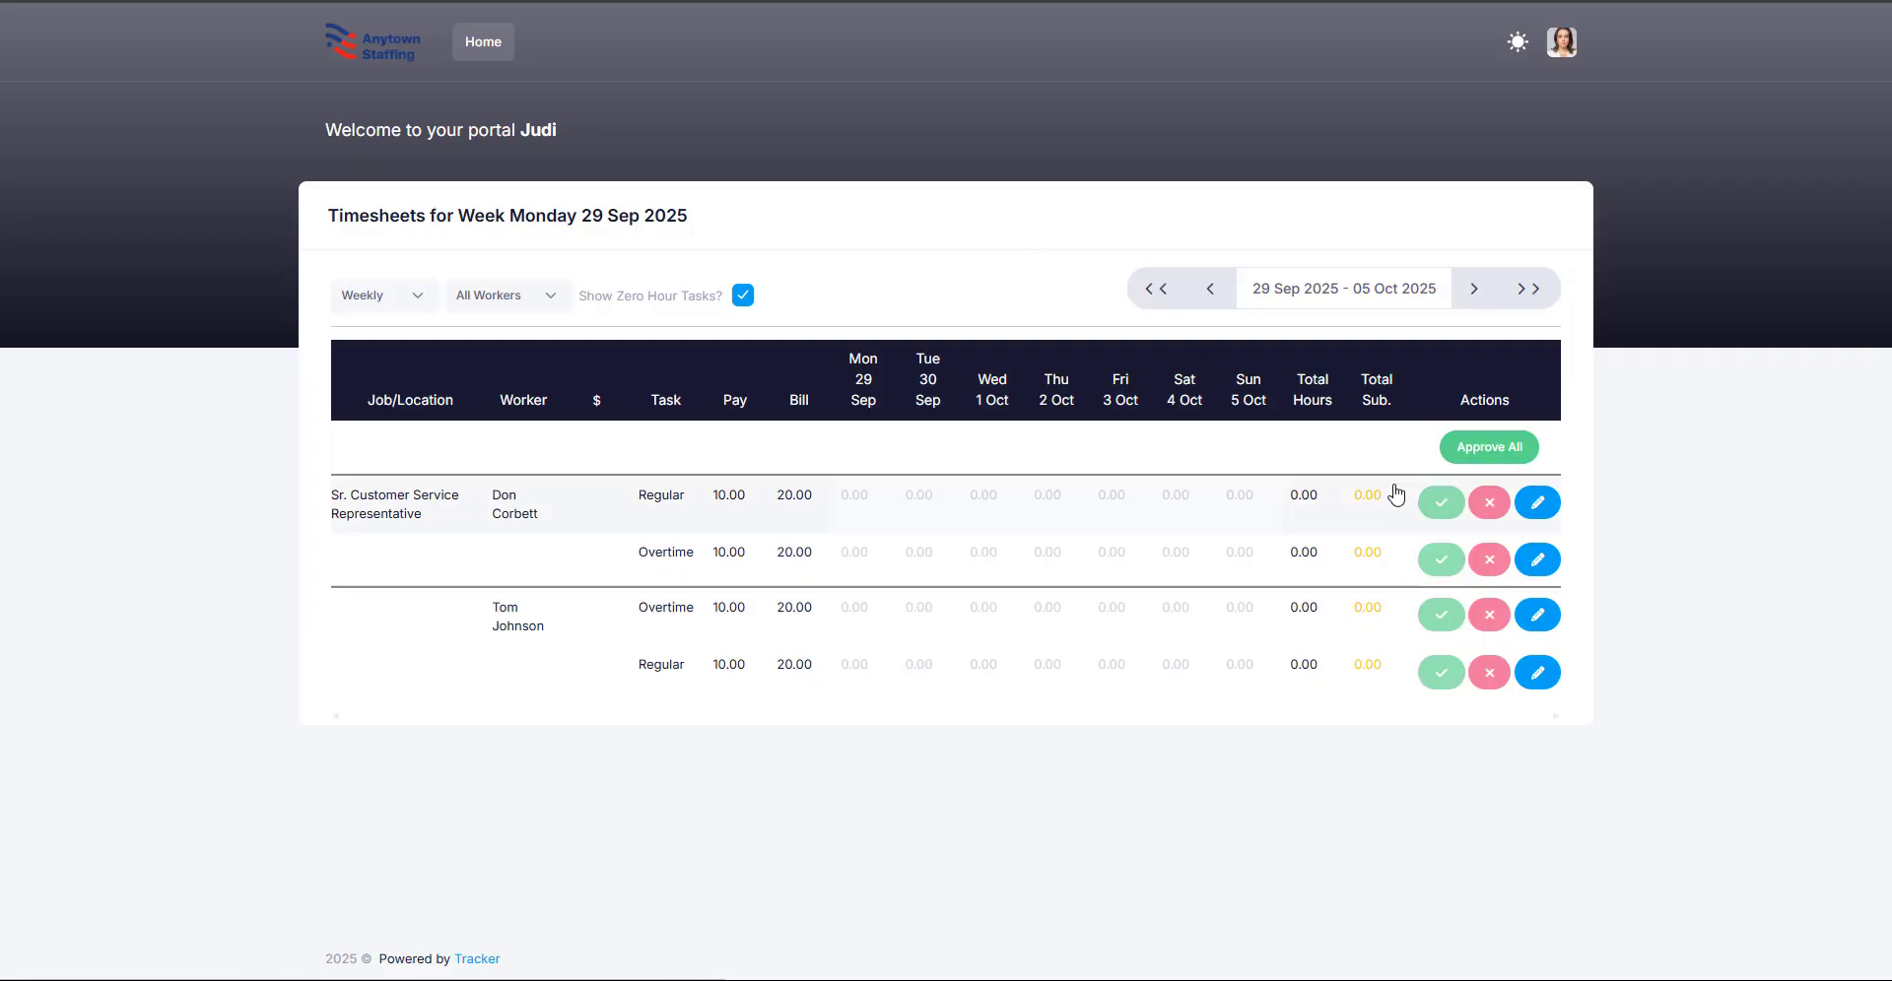
pyautogui.click(1500, 456)
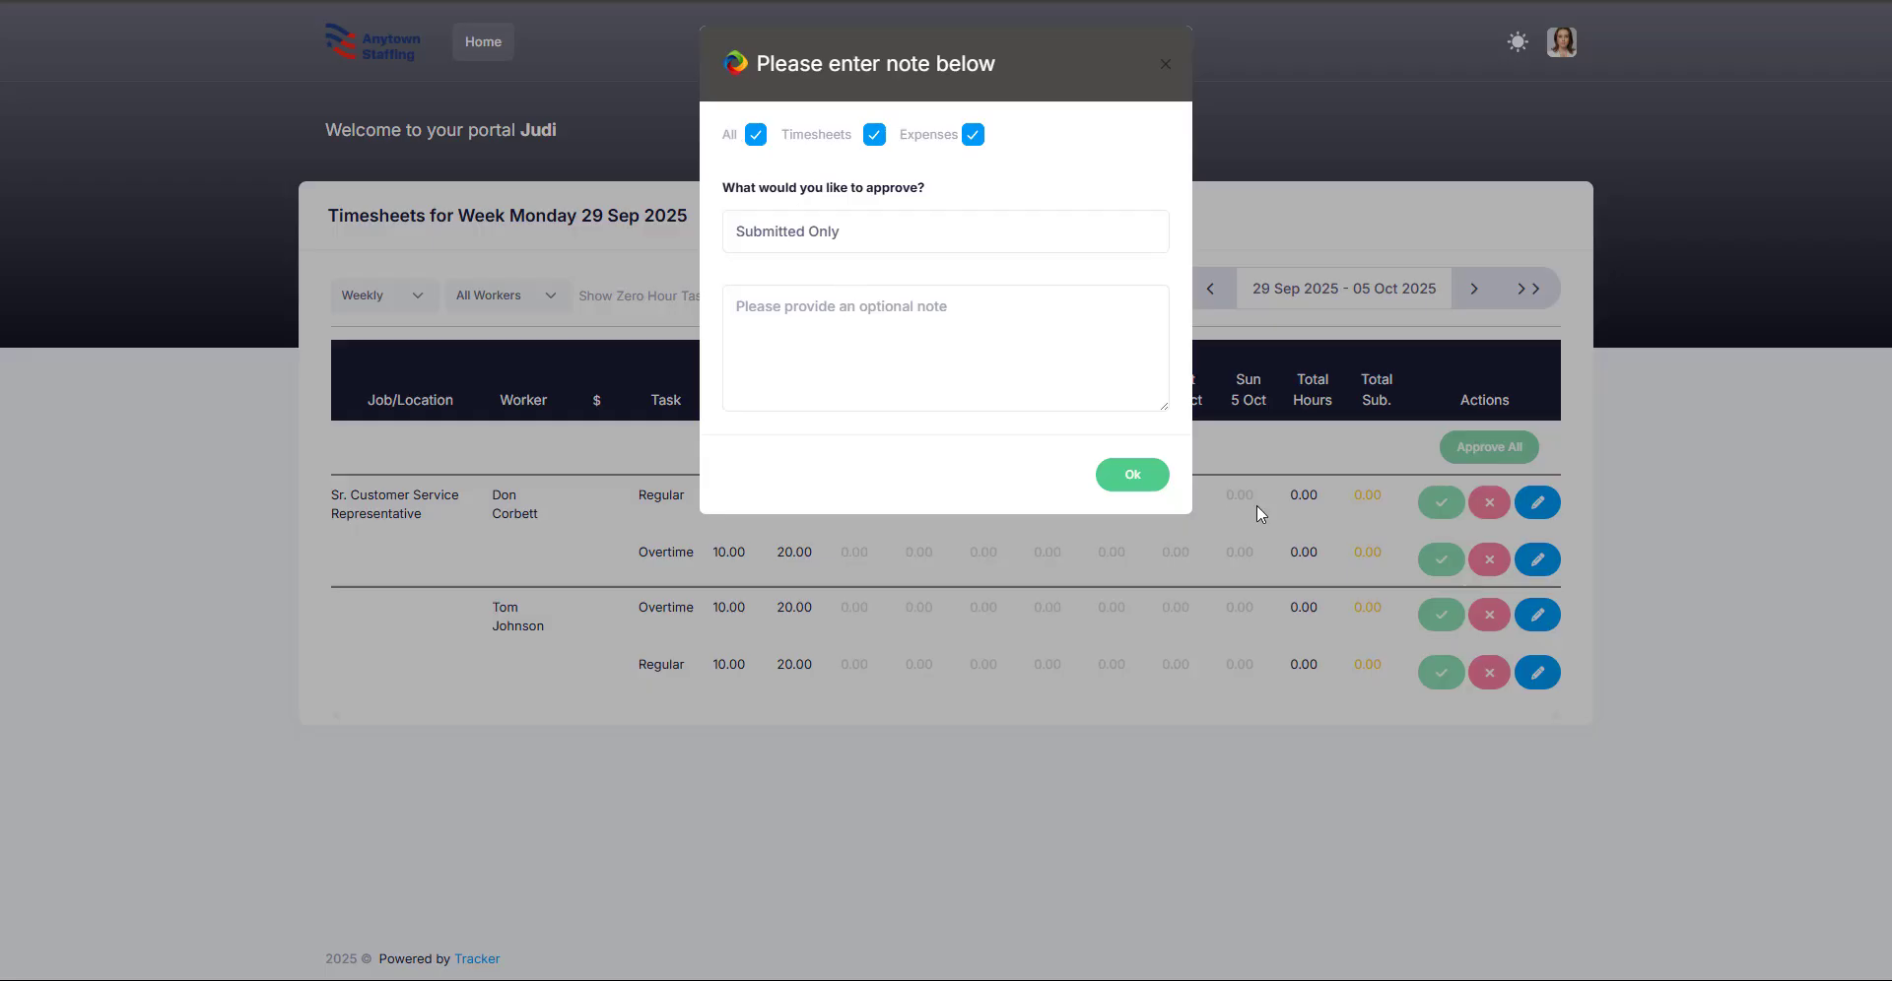
pyautogui.click(1498, 515)
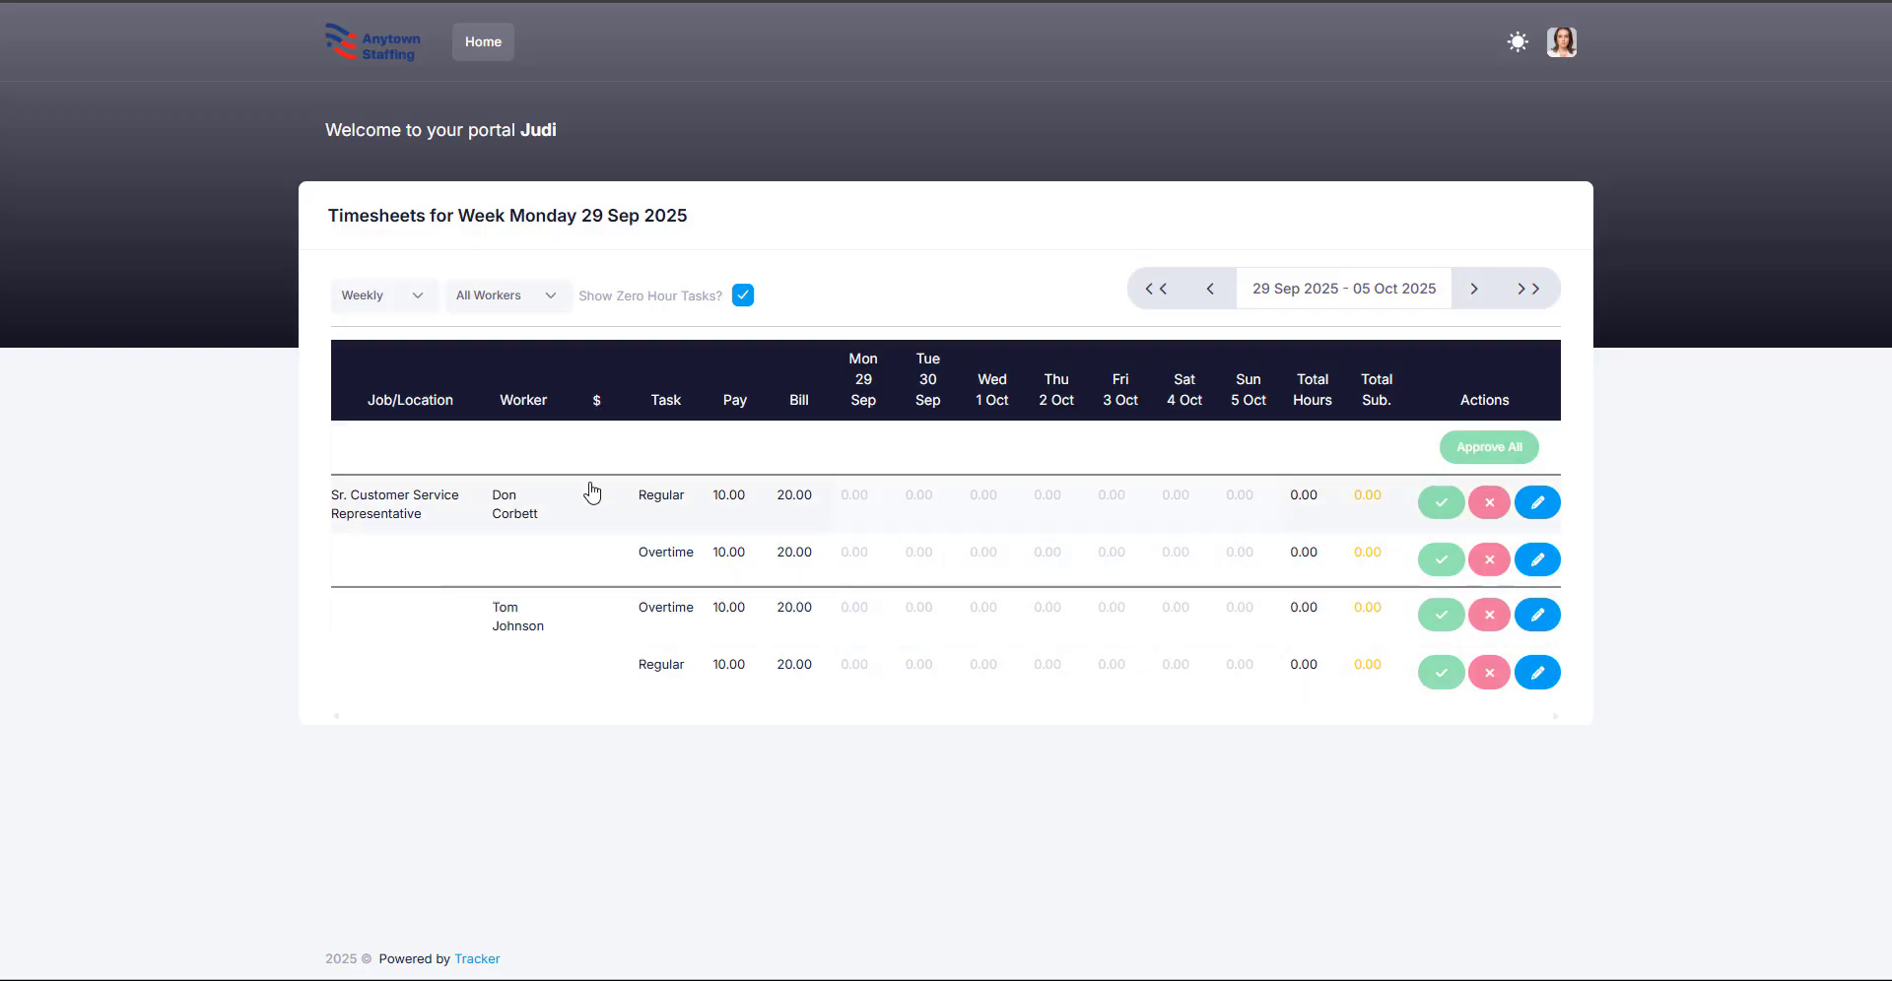
pyautogui.click(1537, 502)
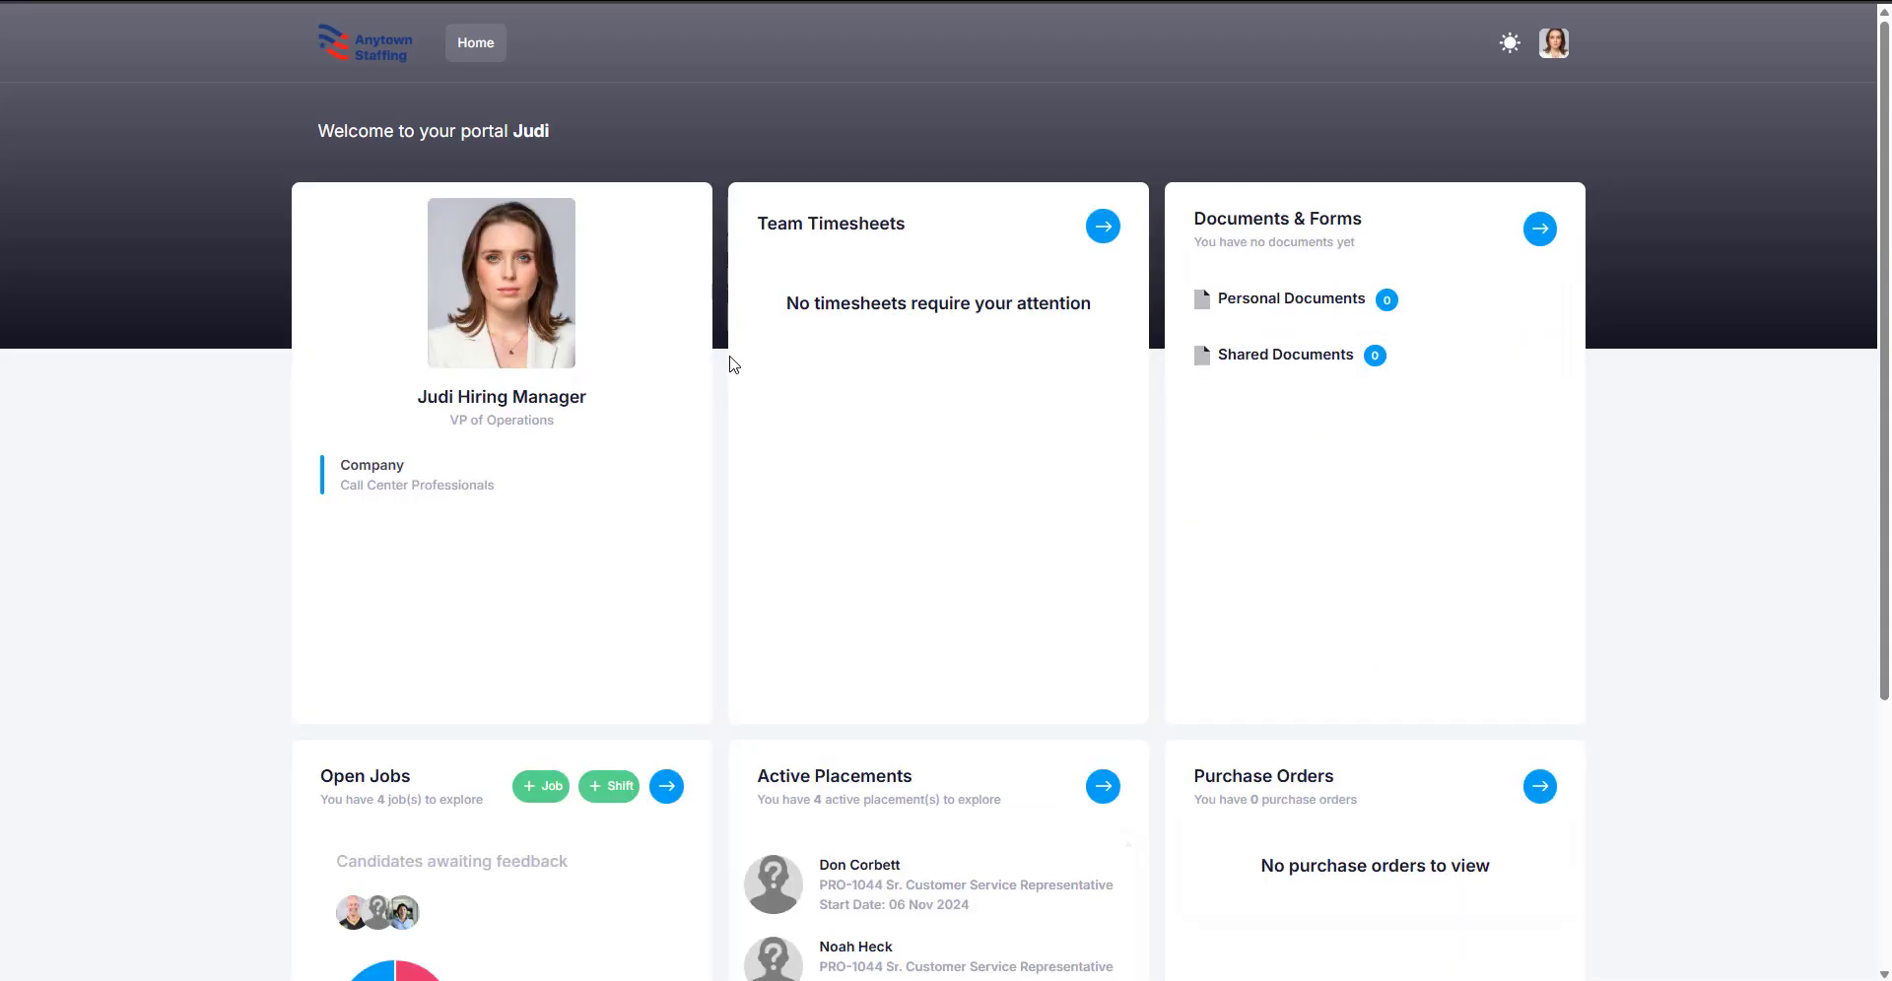
# Step: Start a new job request from Home and keep the job type as Contract
pyautogui.scroll(-2, 726, 477)
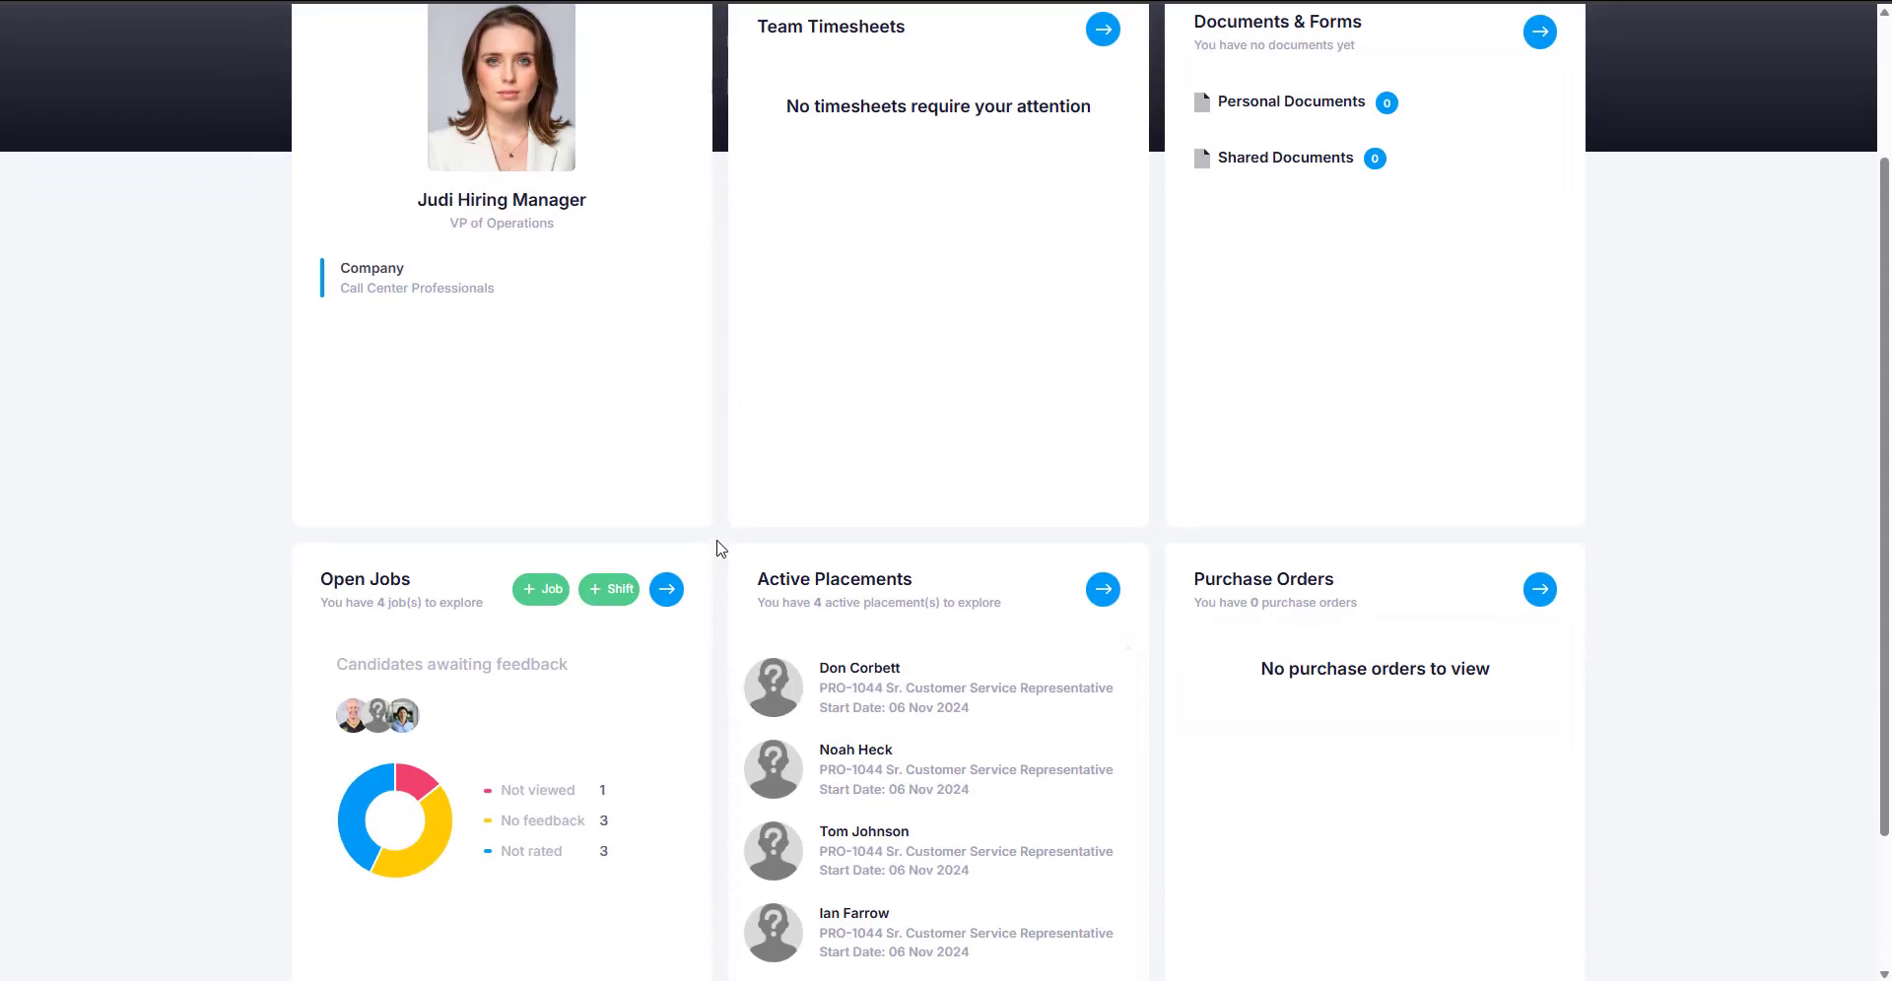
pyautogui.scroll(-1, 710, 549)
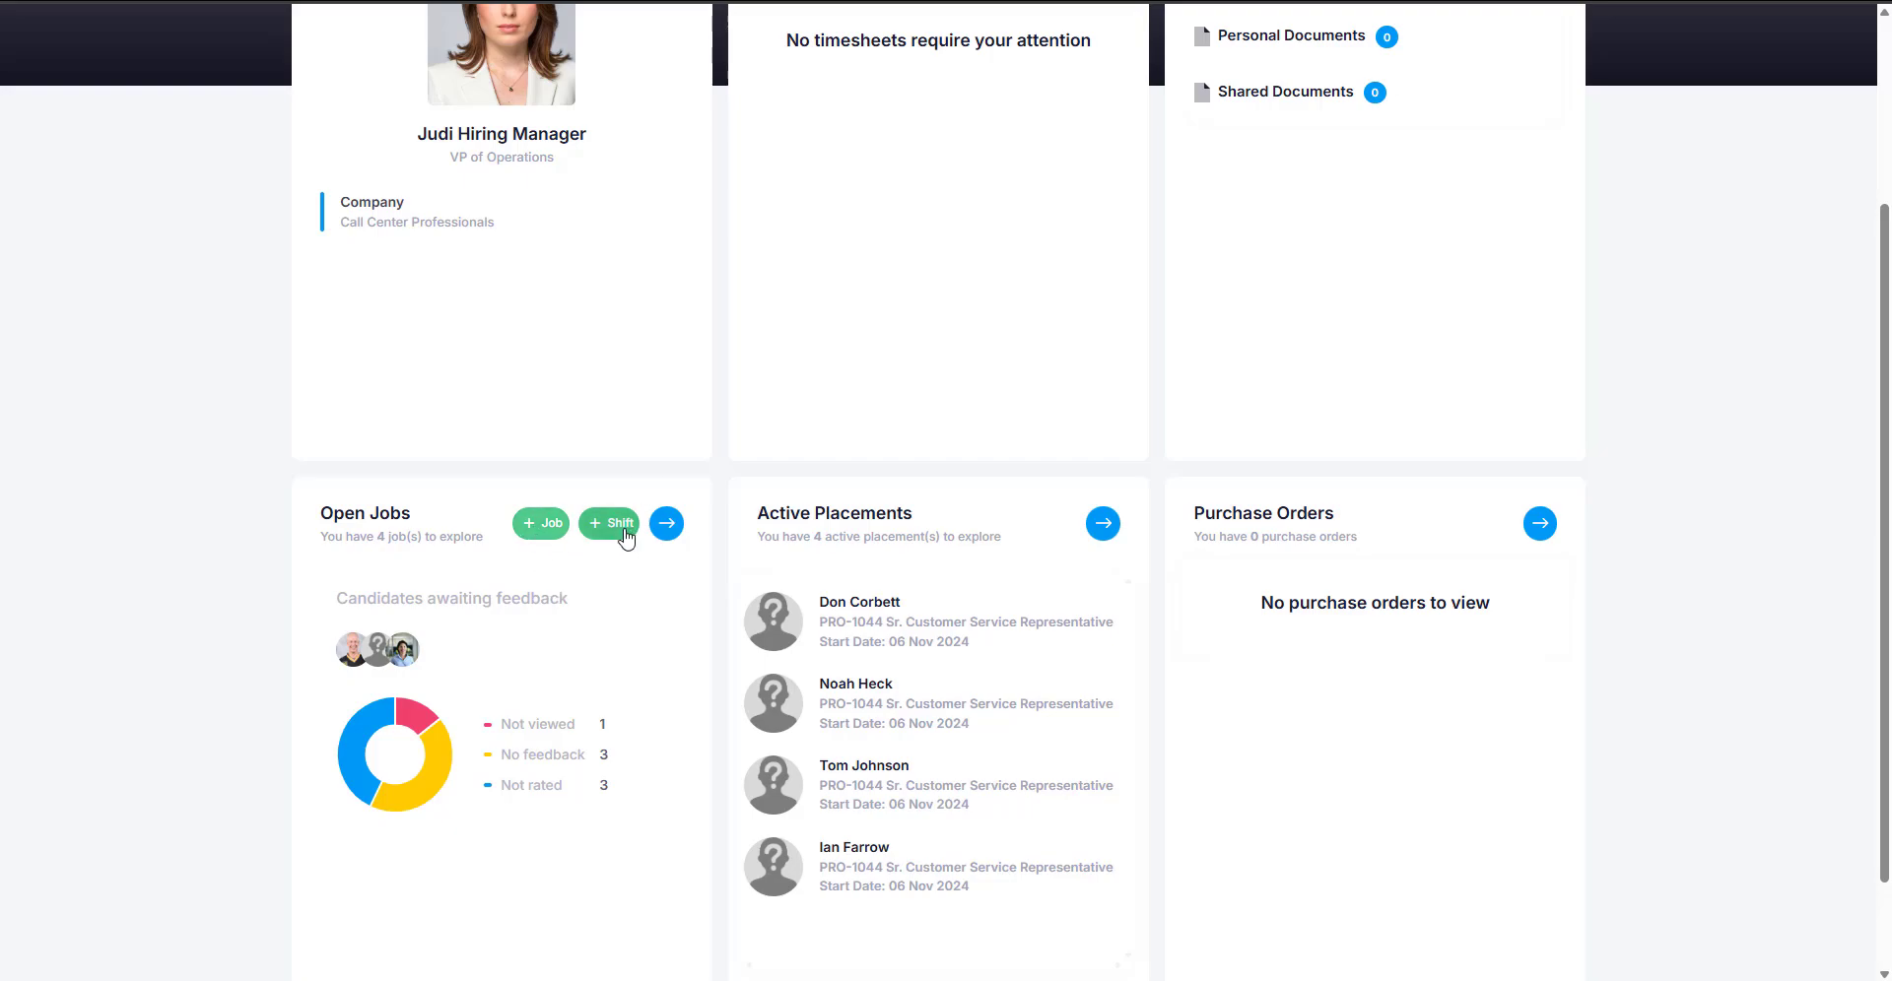
pyautogui.click(538, 527)
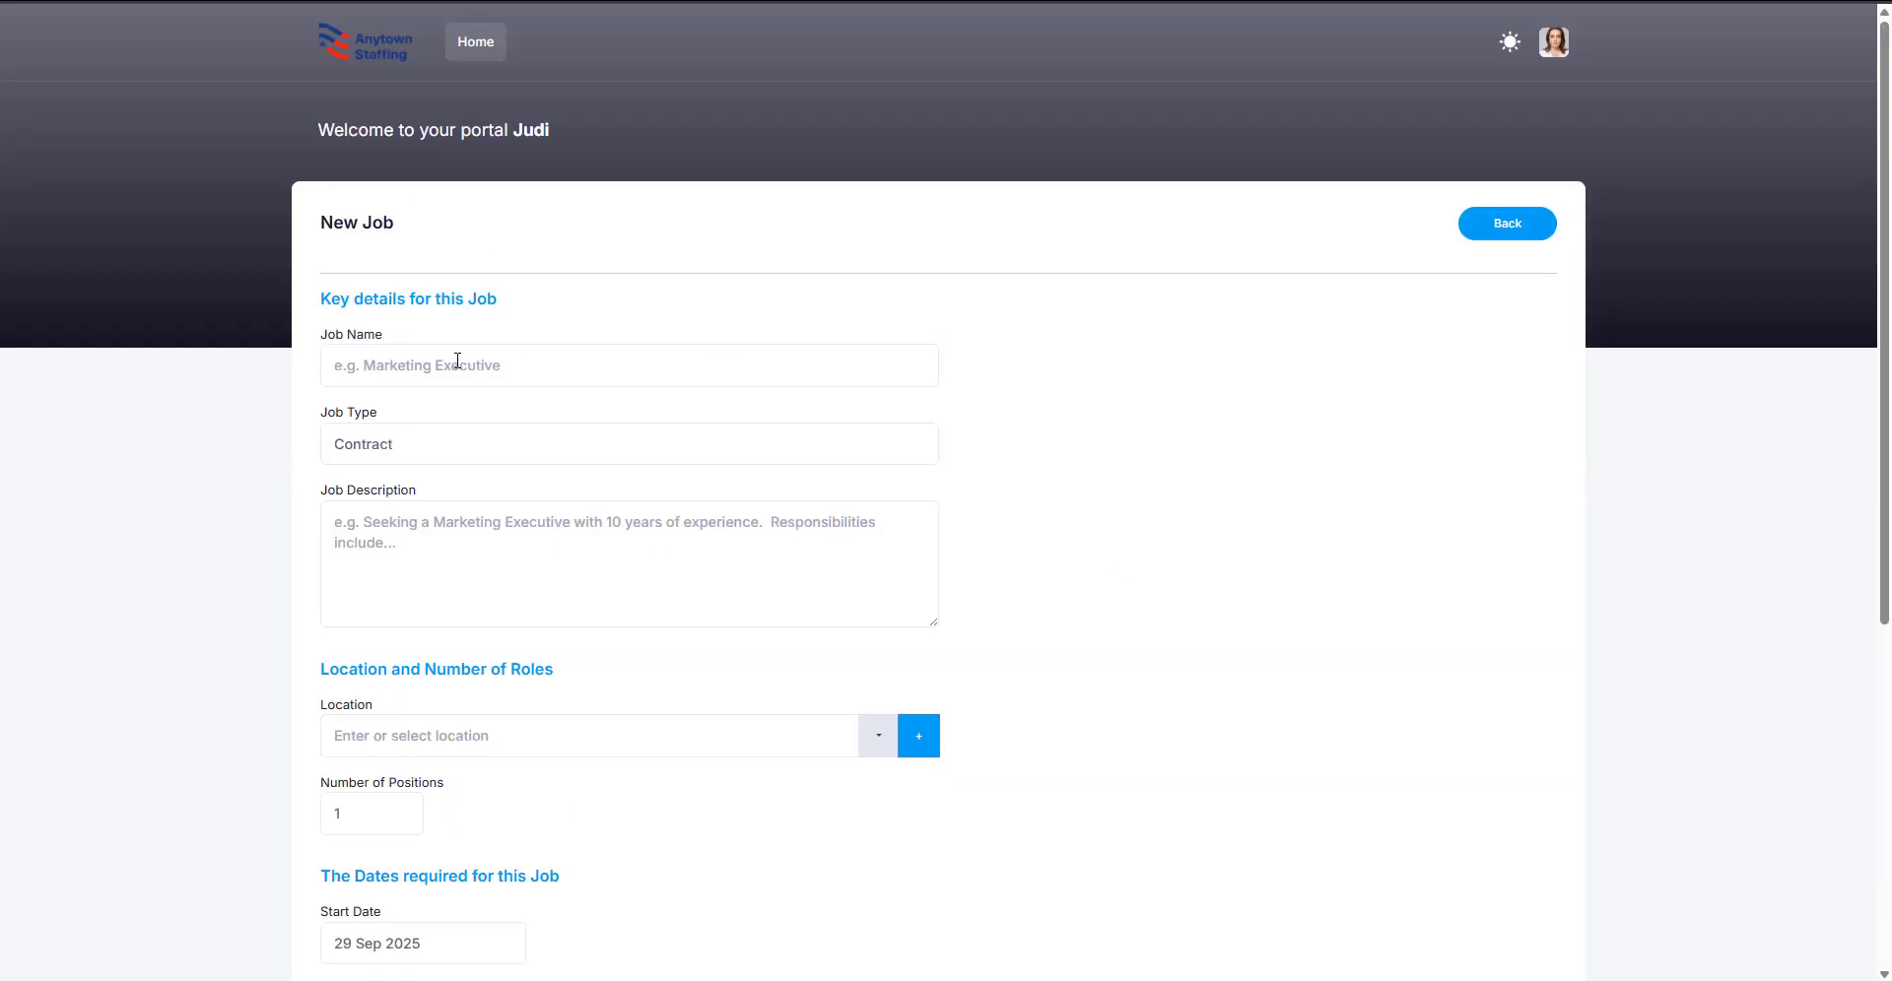
pyautogui.scroll(-1, 457, 364)
pyautogui.click(423, 301)
pyautogui.click(434, 388)
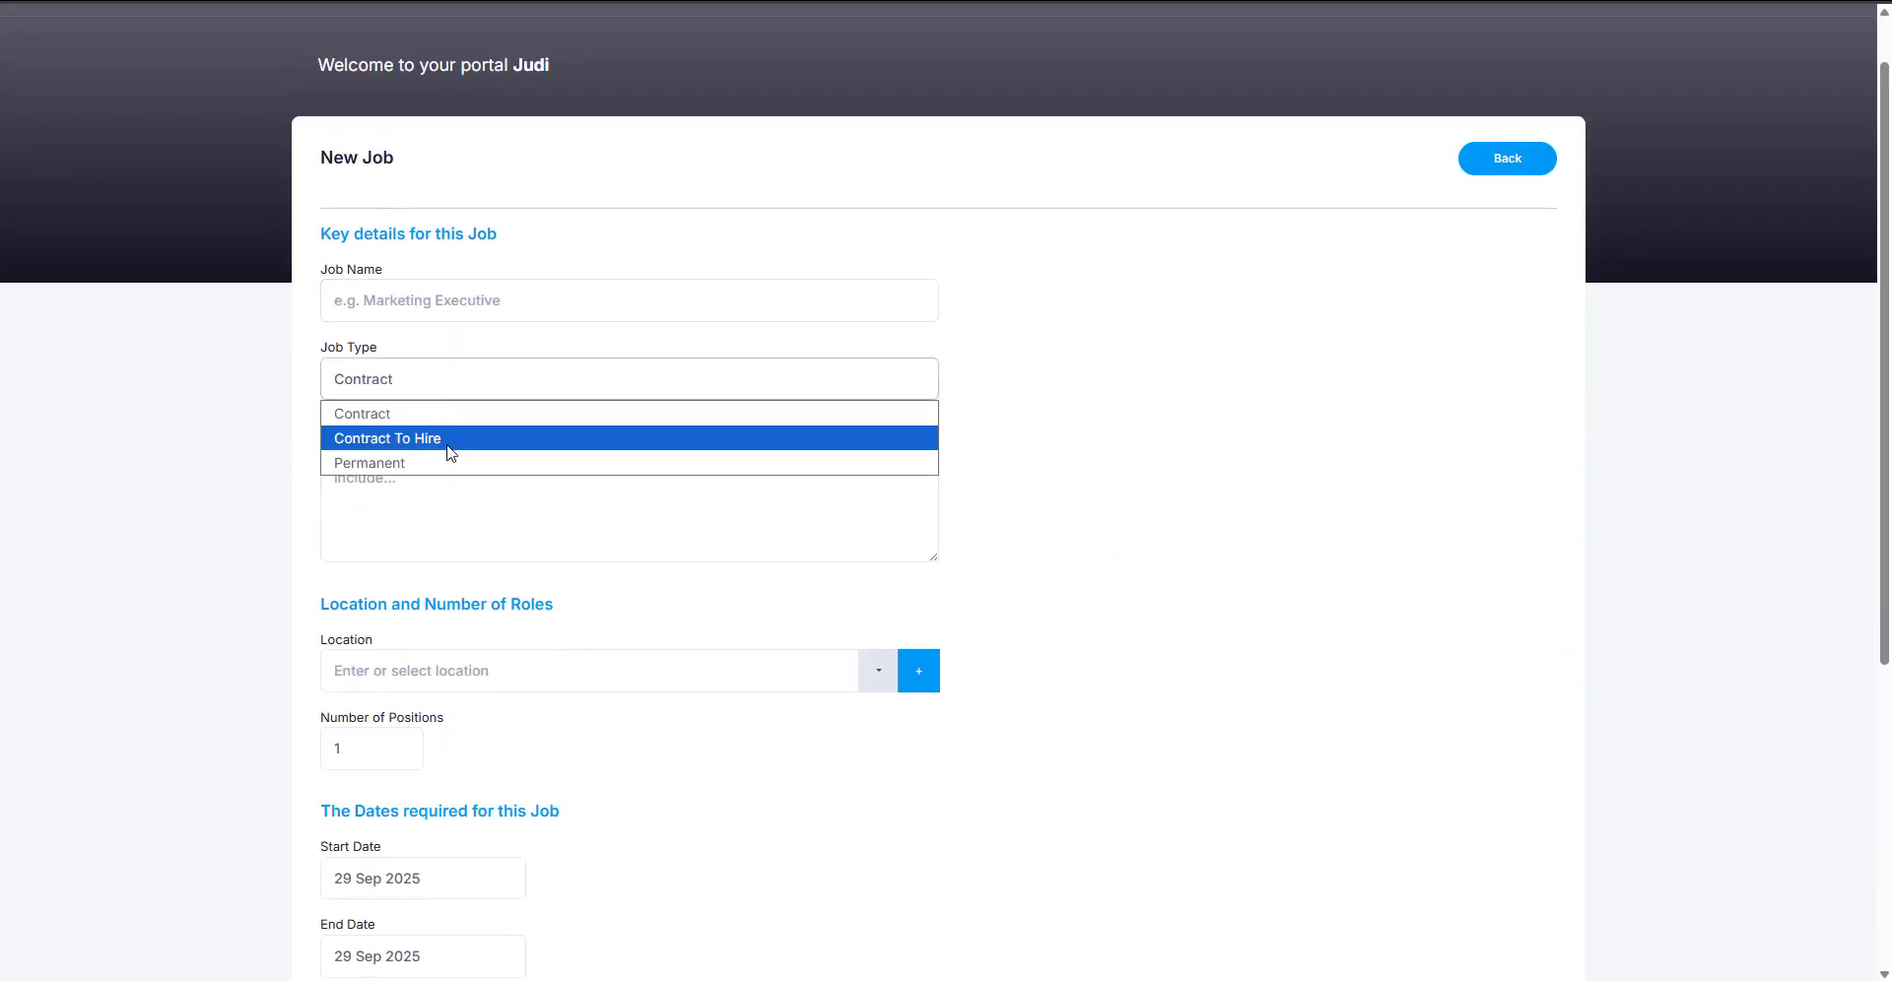
pyautogui.click(1092, 439)
# Step: Choose the Pittsburgh location and view the available purchase orders
pyautogui.scroll(-1, 756, 471)
pyautogui.scroll(-1, 756, 471)
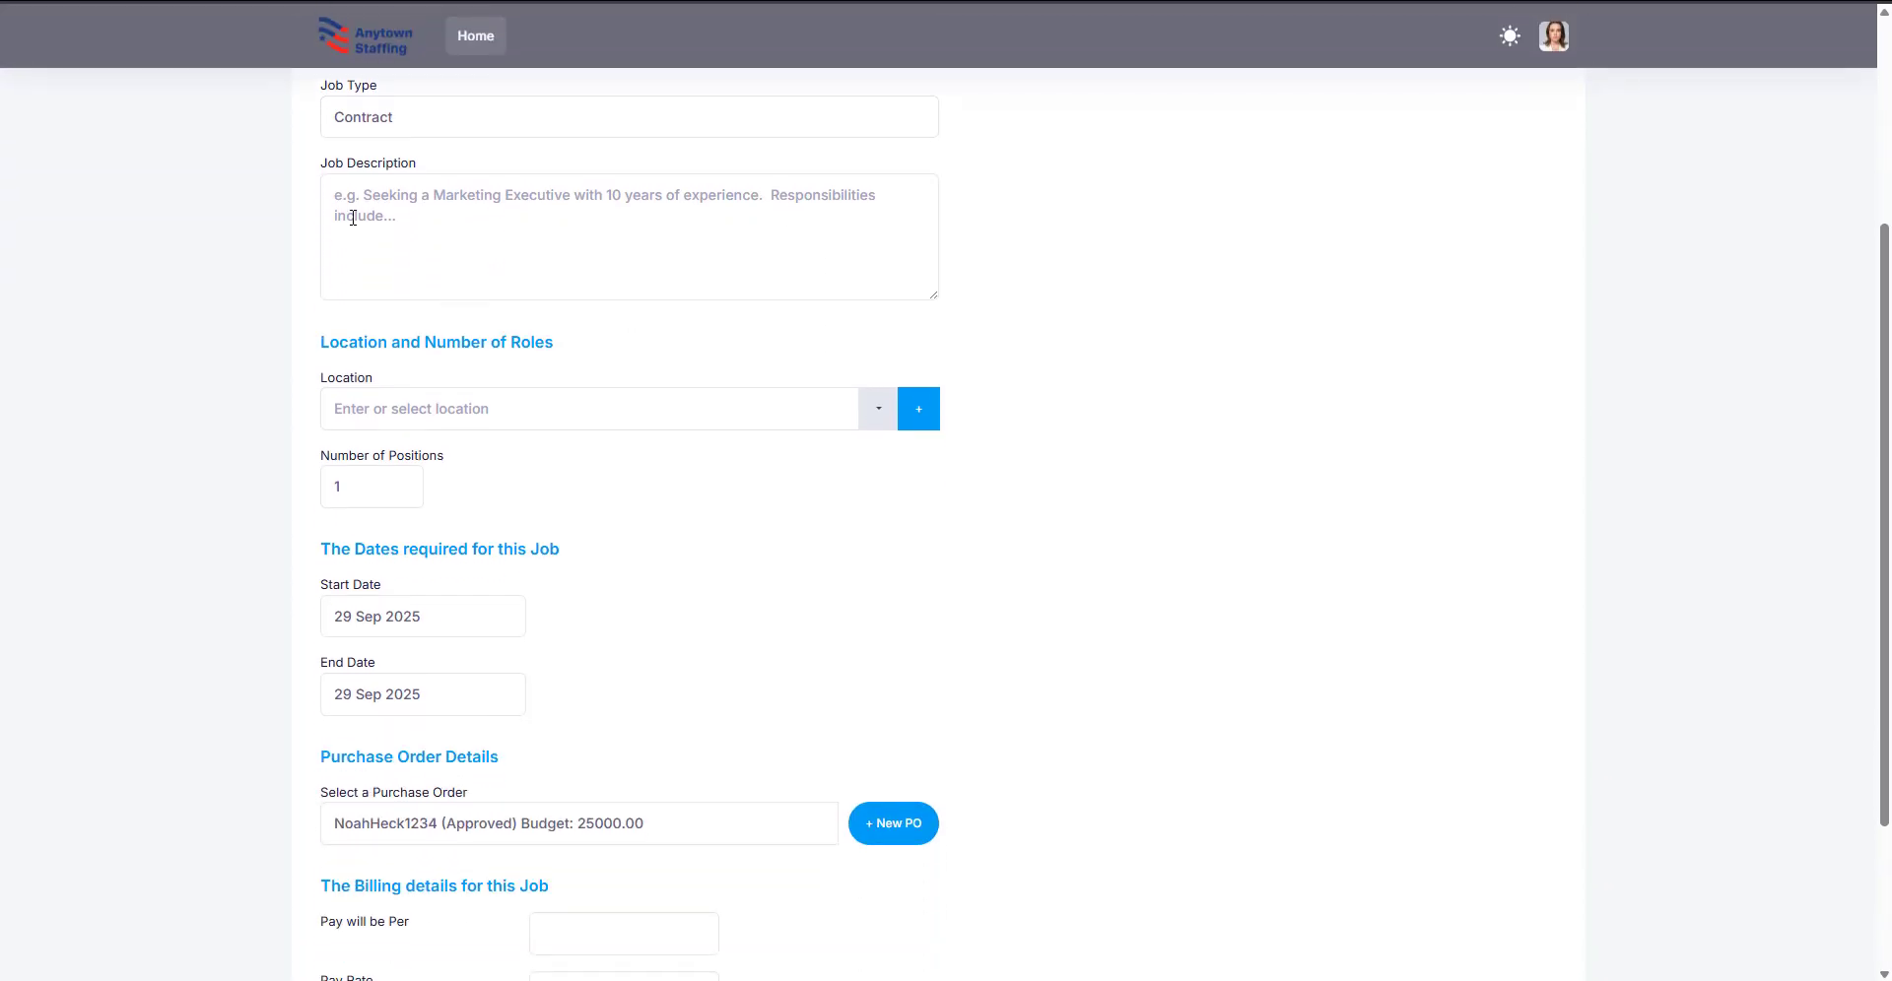
pyautogui.click(875, 408)
pyautogui.click(963, 482)
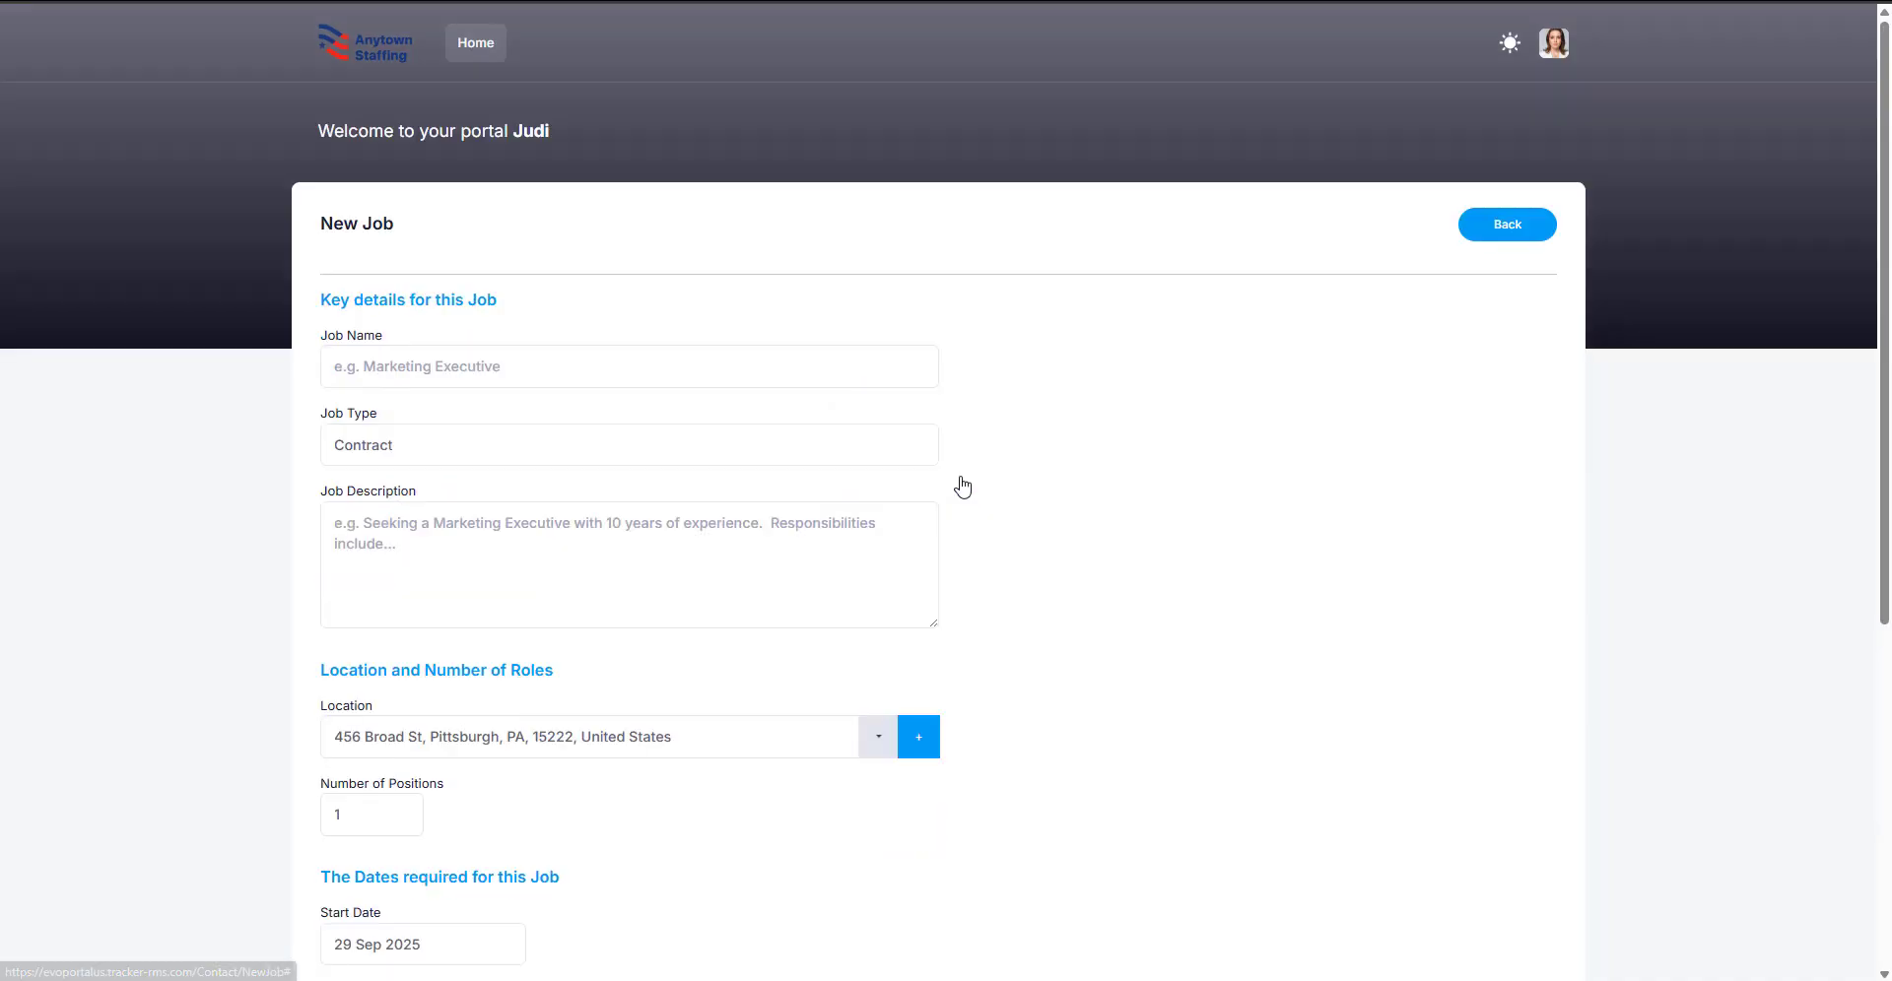
pyautogui.scroll(-5, 963, 487)
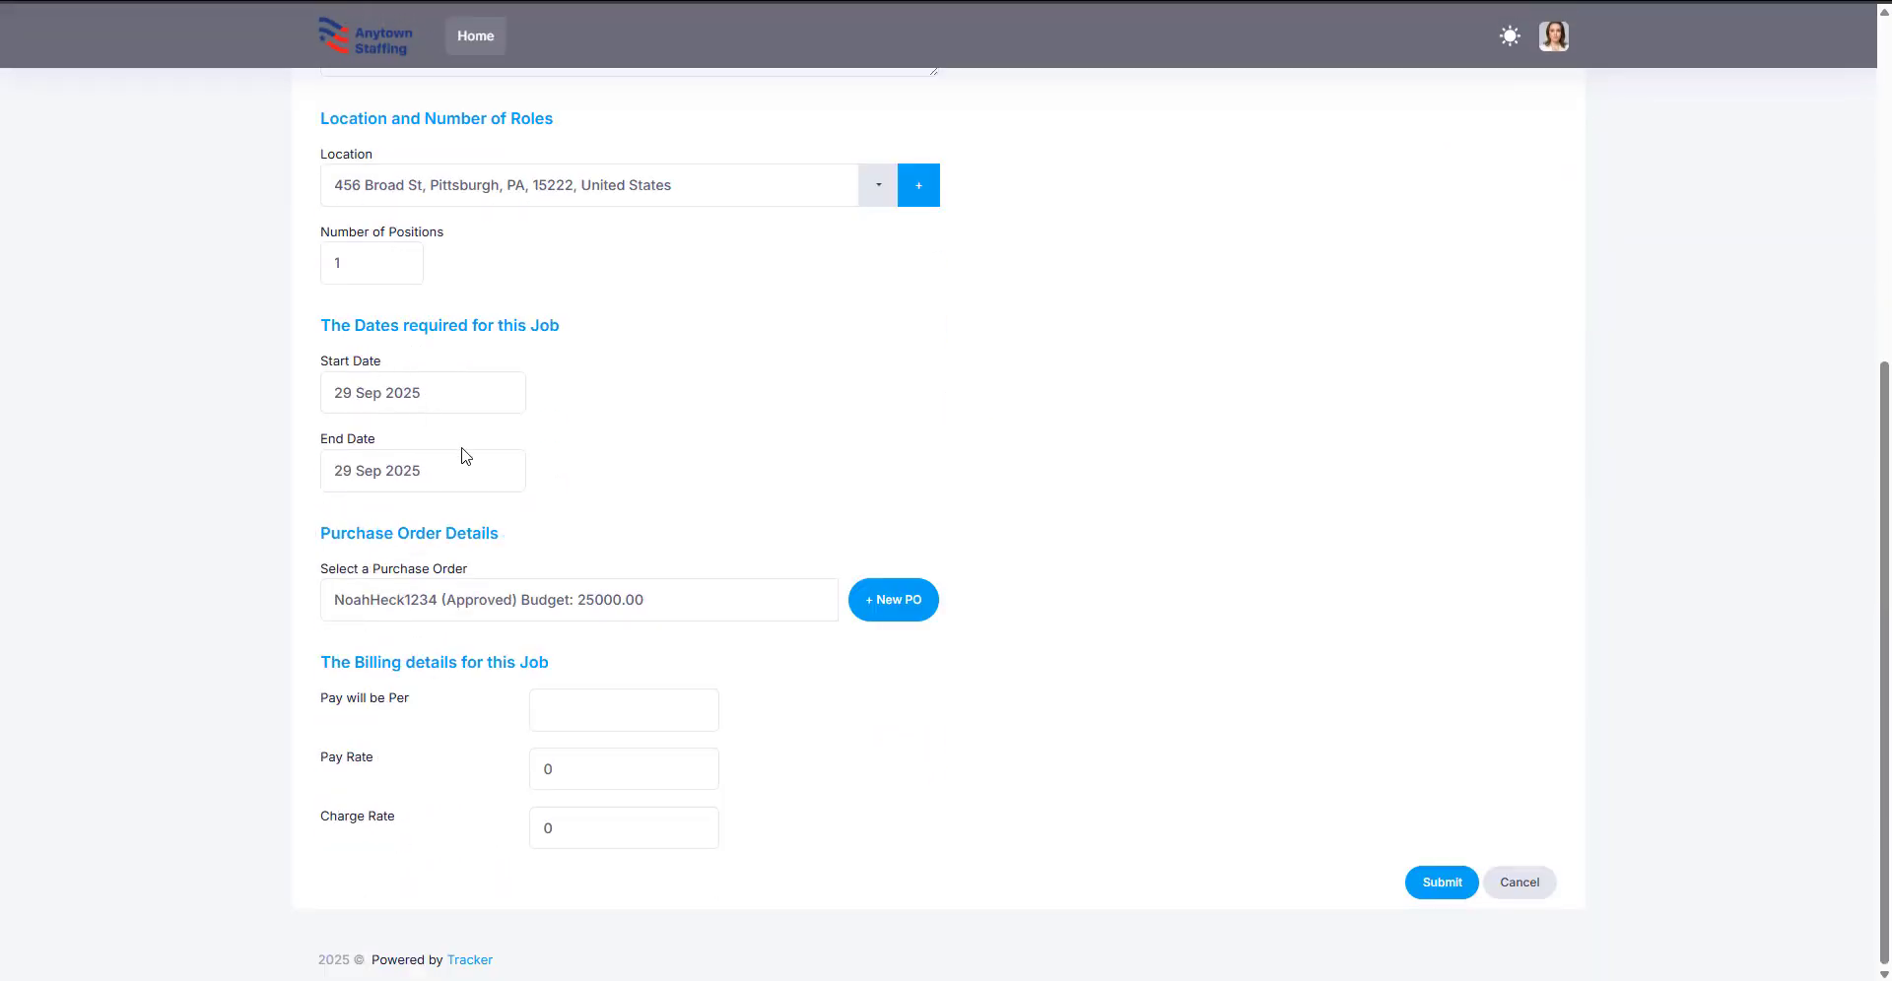
pyautogui.click(741, 613)
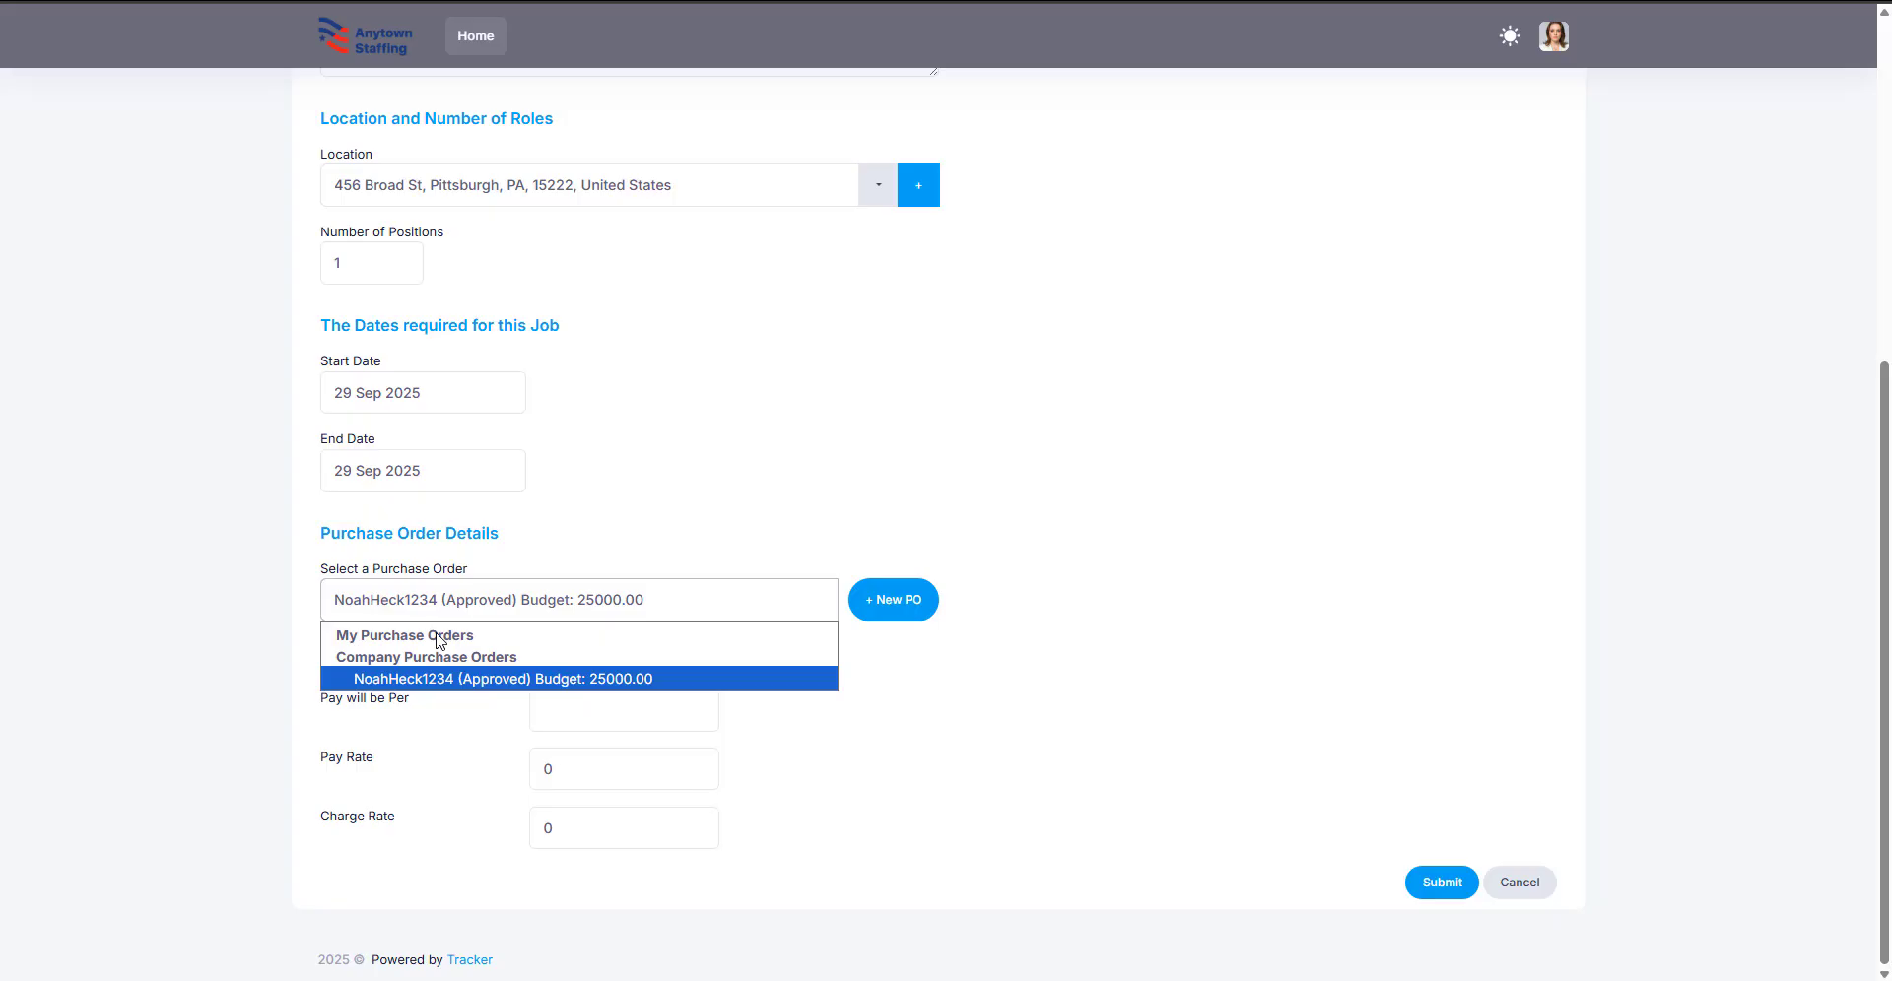
# Step: Create a new purchase order with reference 1231321 and a 1000 budget, then submit the job
pyautogui.click(879, 601)
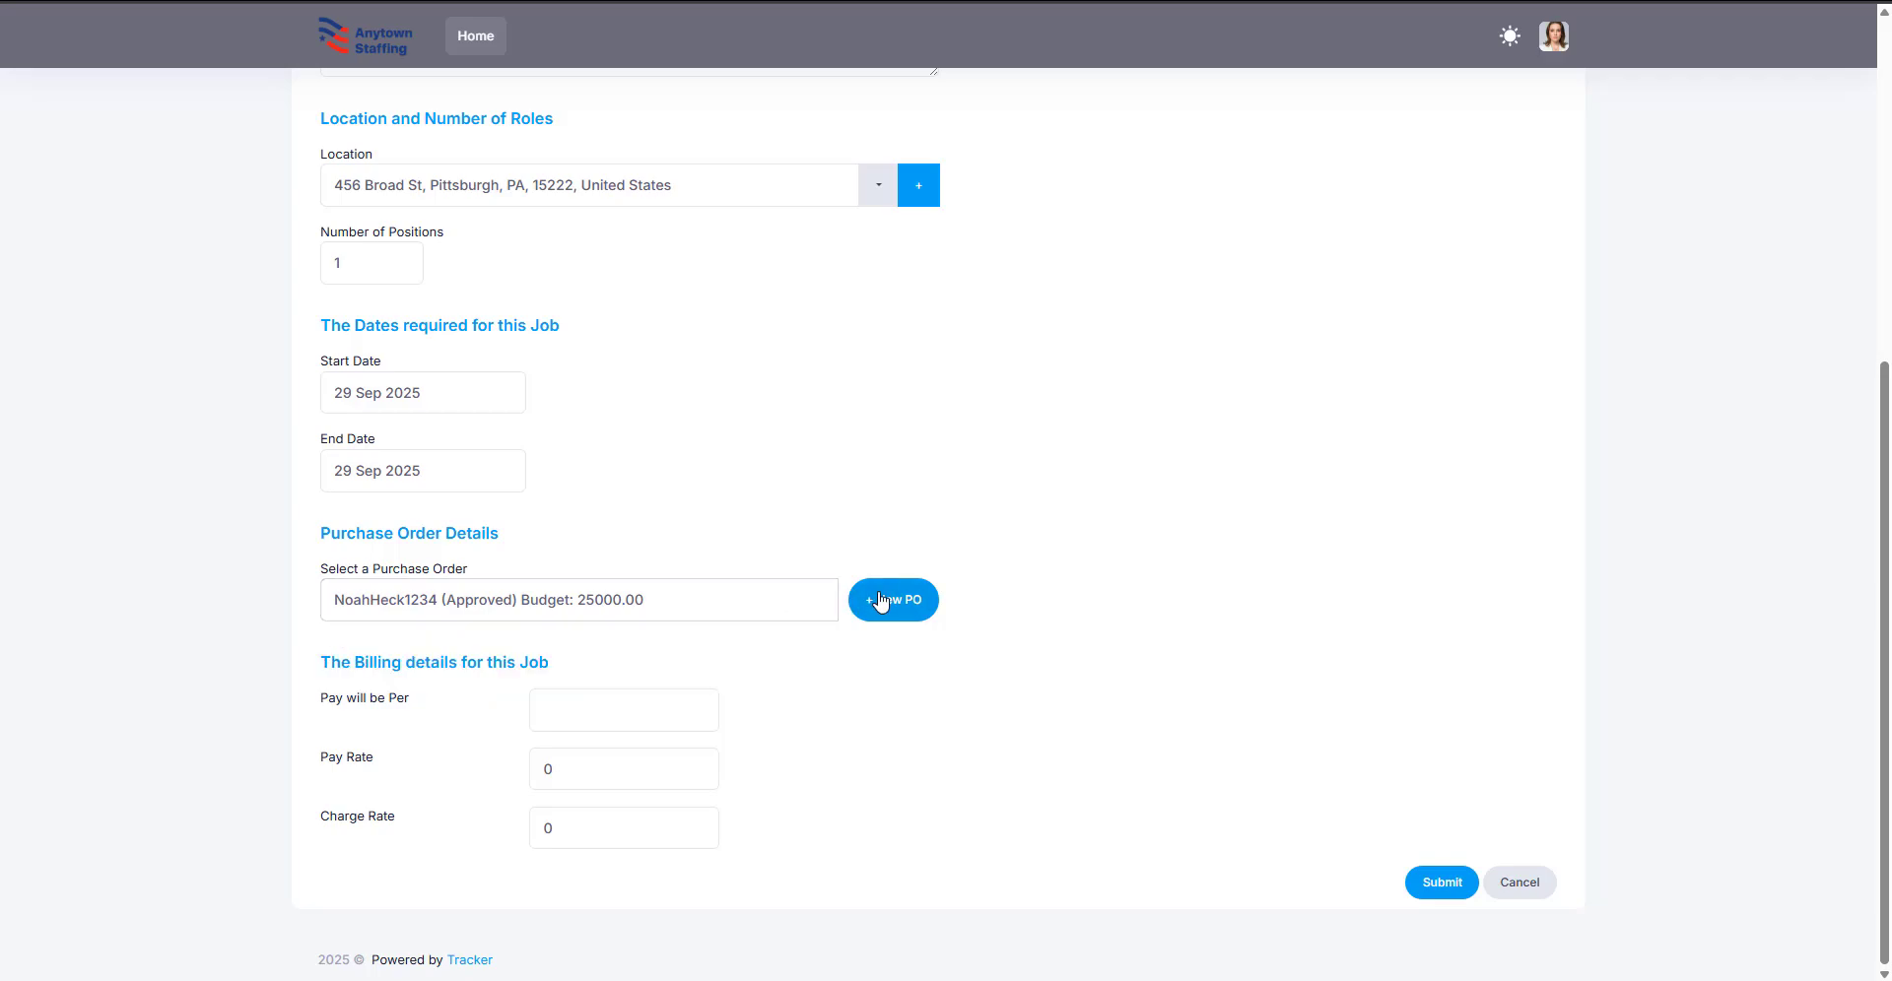
pyautogui.click(818, 186)
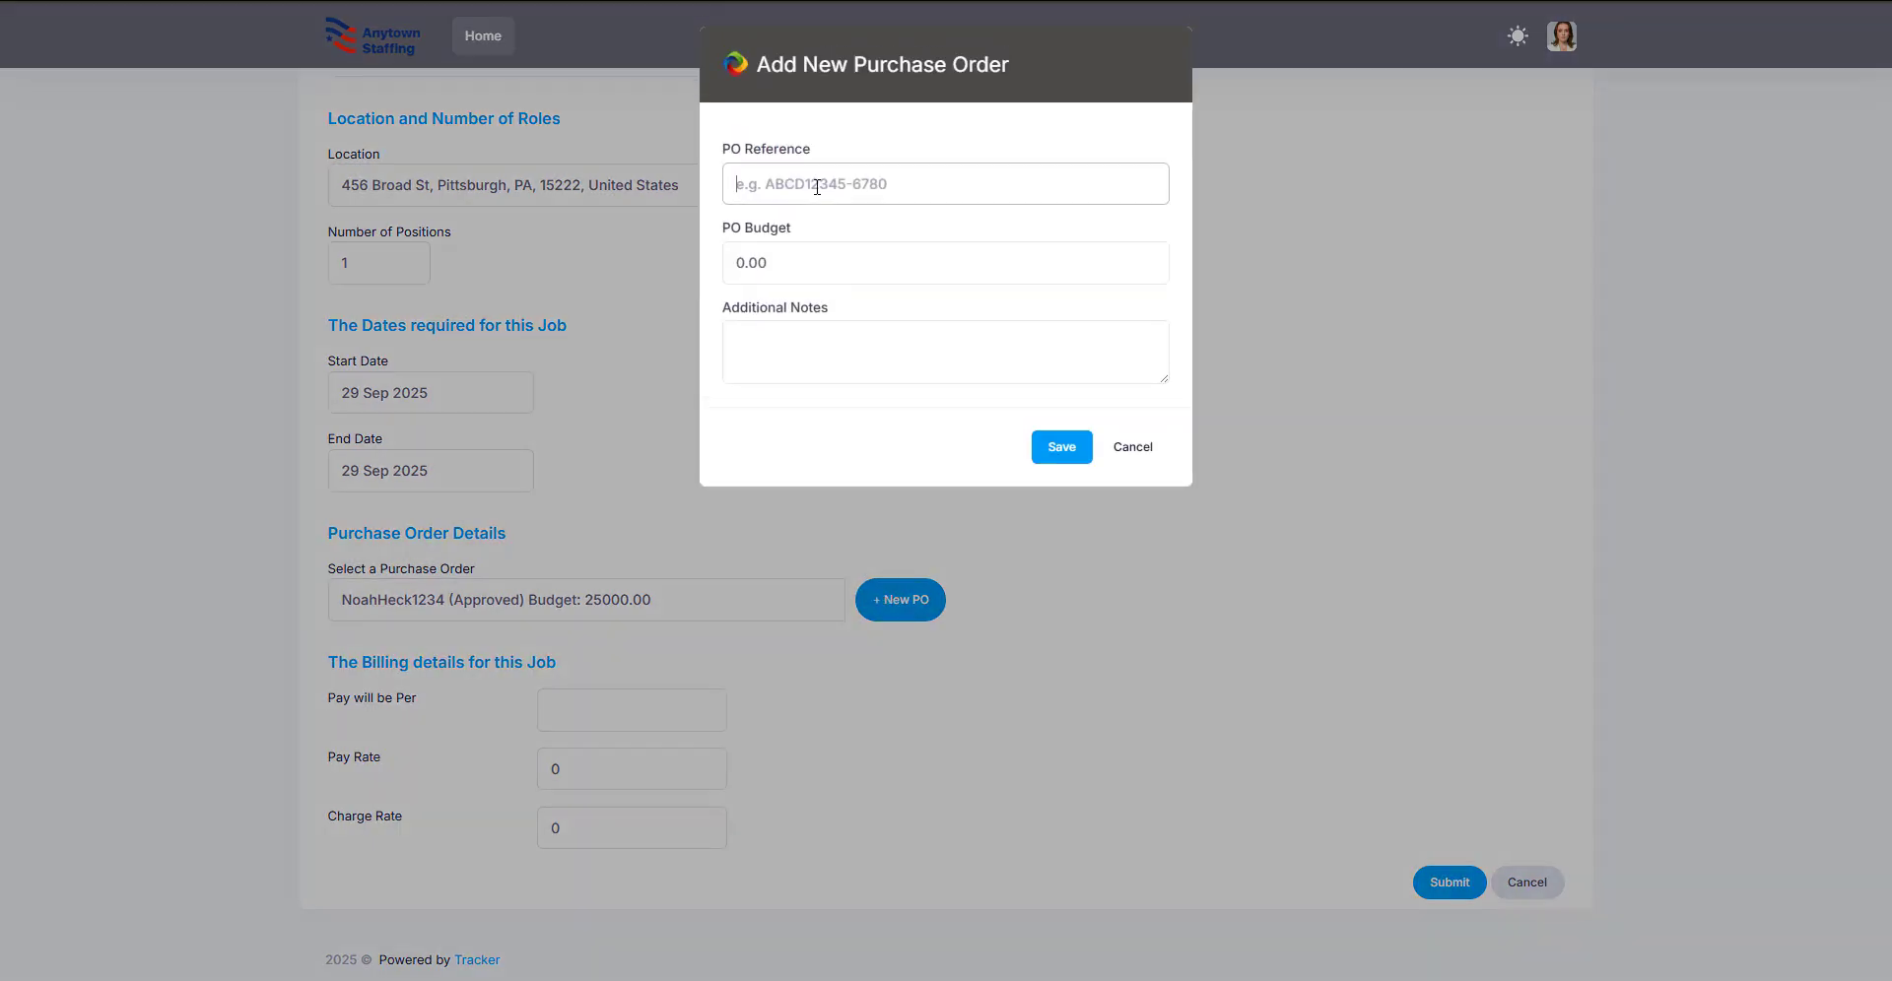
pyautogui.click(1067, 450)
pyautogui.doubleClick(888, 178)
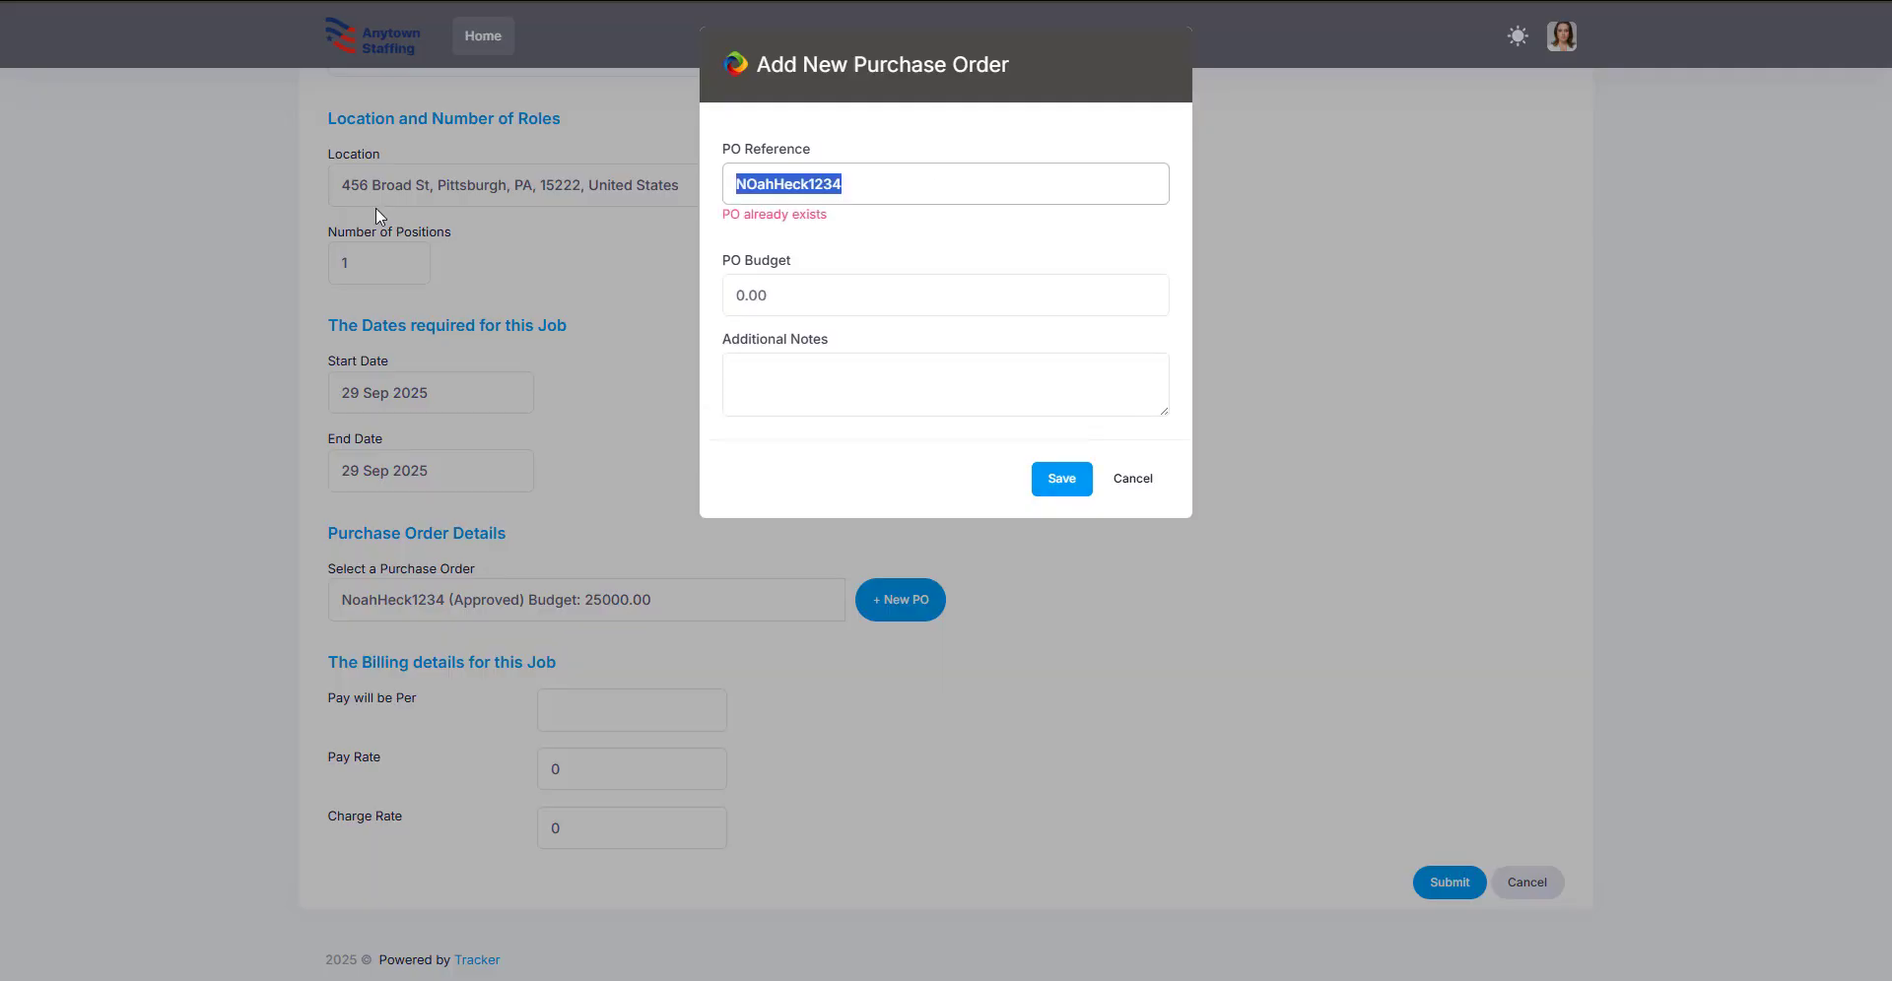
pyautogui.write('123132132')
pyautogui.moveTo(783, 299); pyautogui.dragTo(666, 289)
pyautogui.write('1000')
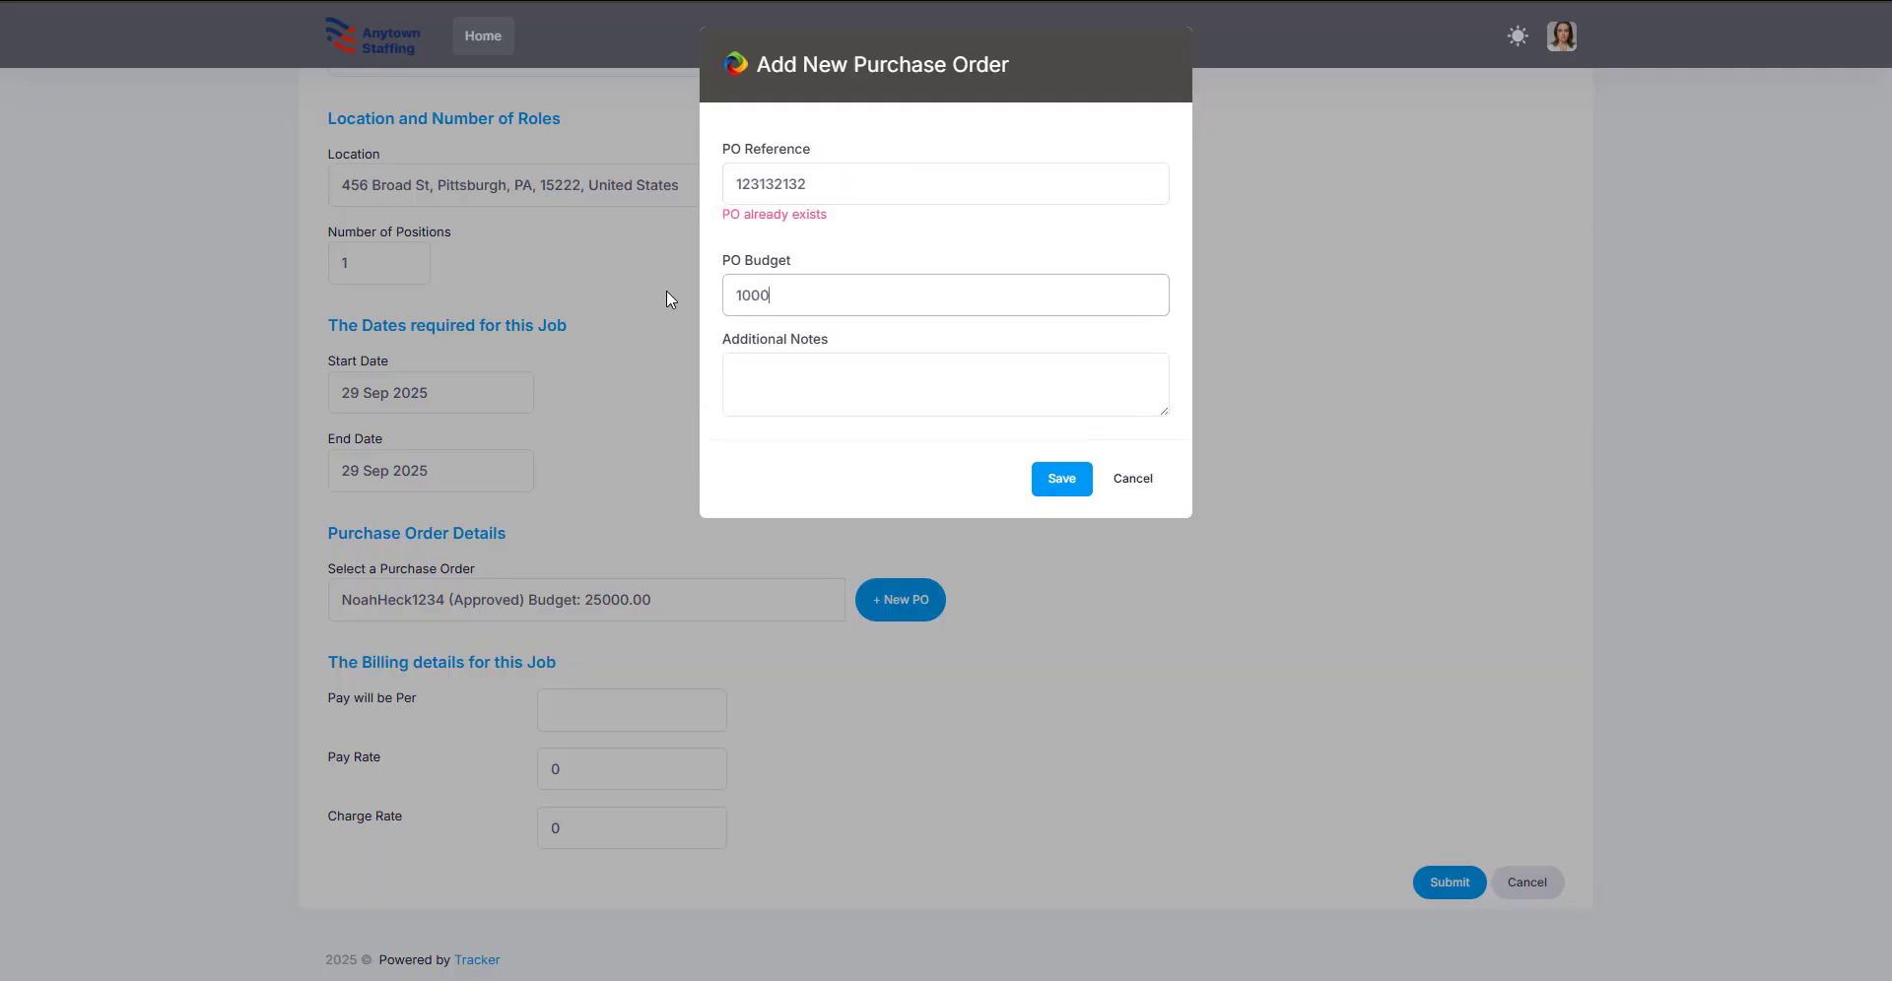
pyautogui.press('Tab')
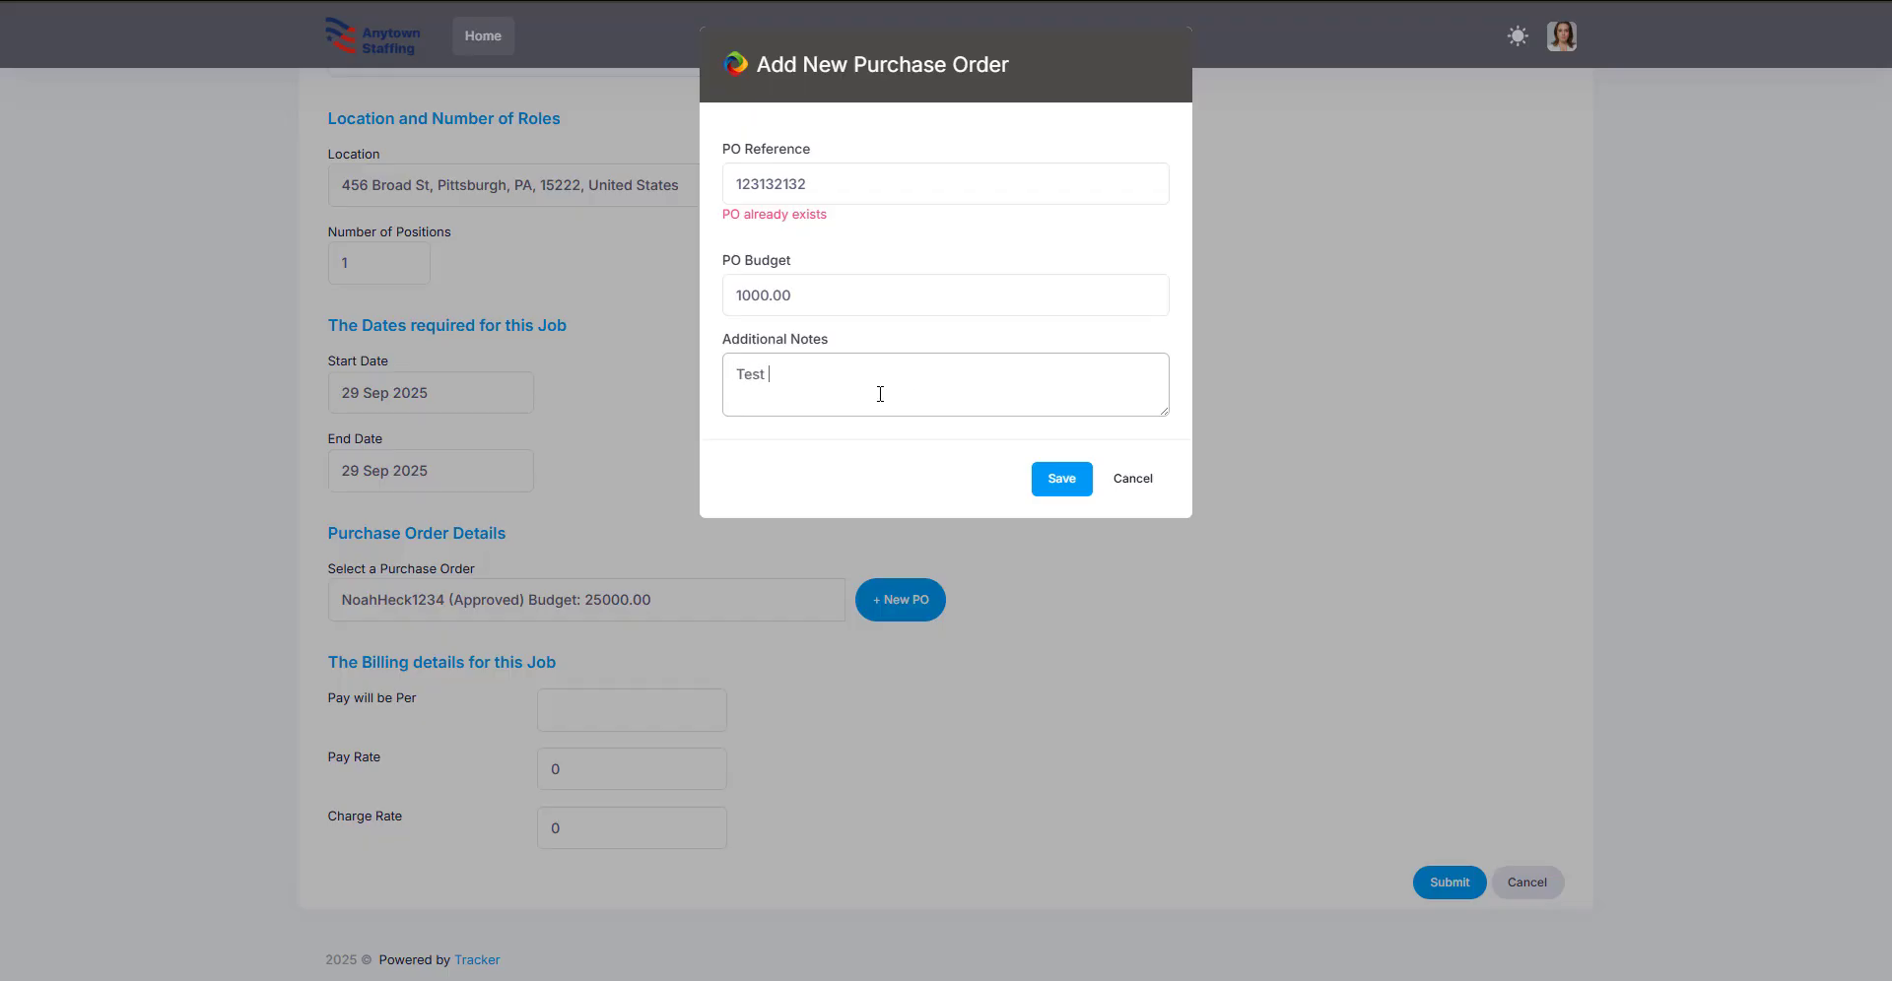
pyautogui.click(1060, 480)
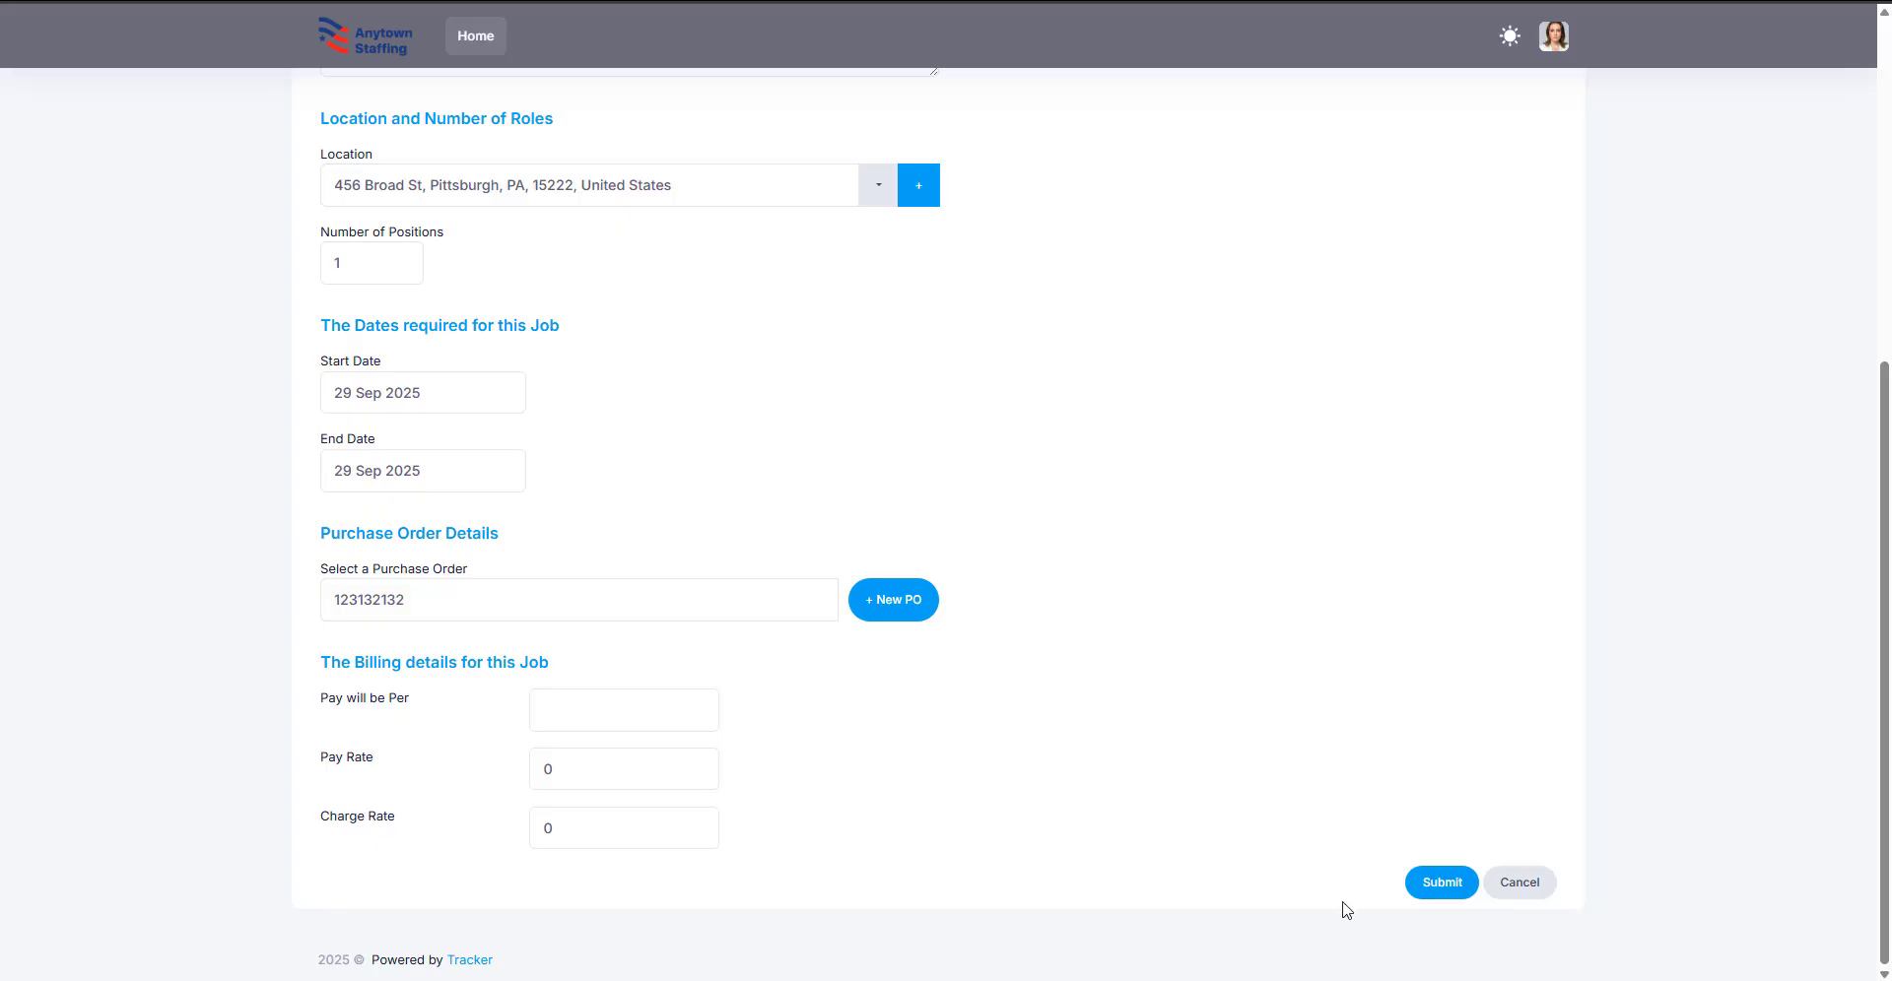
pyautogui.click(1441, 883)
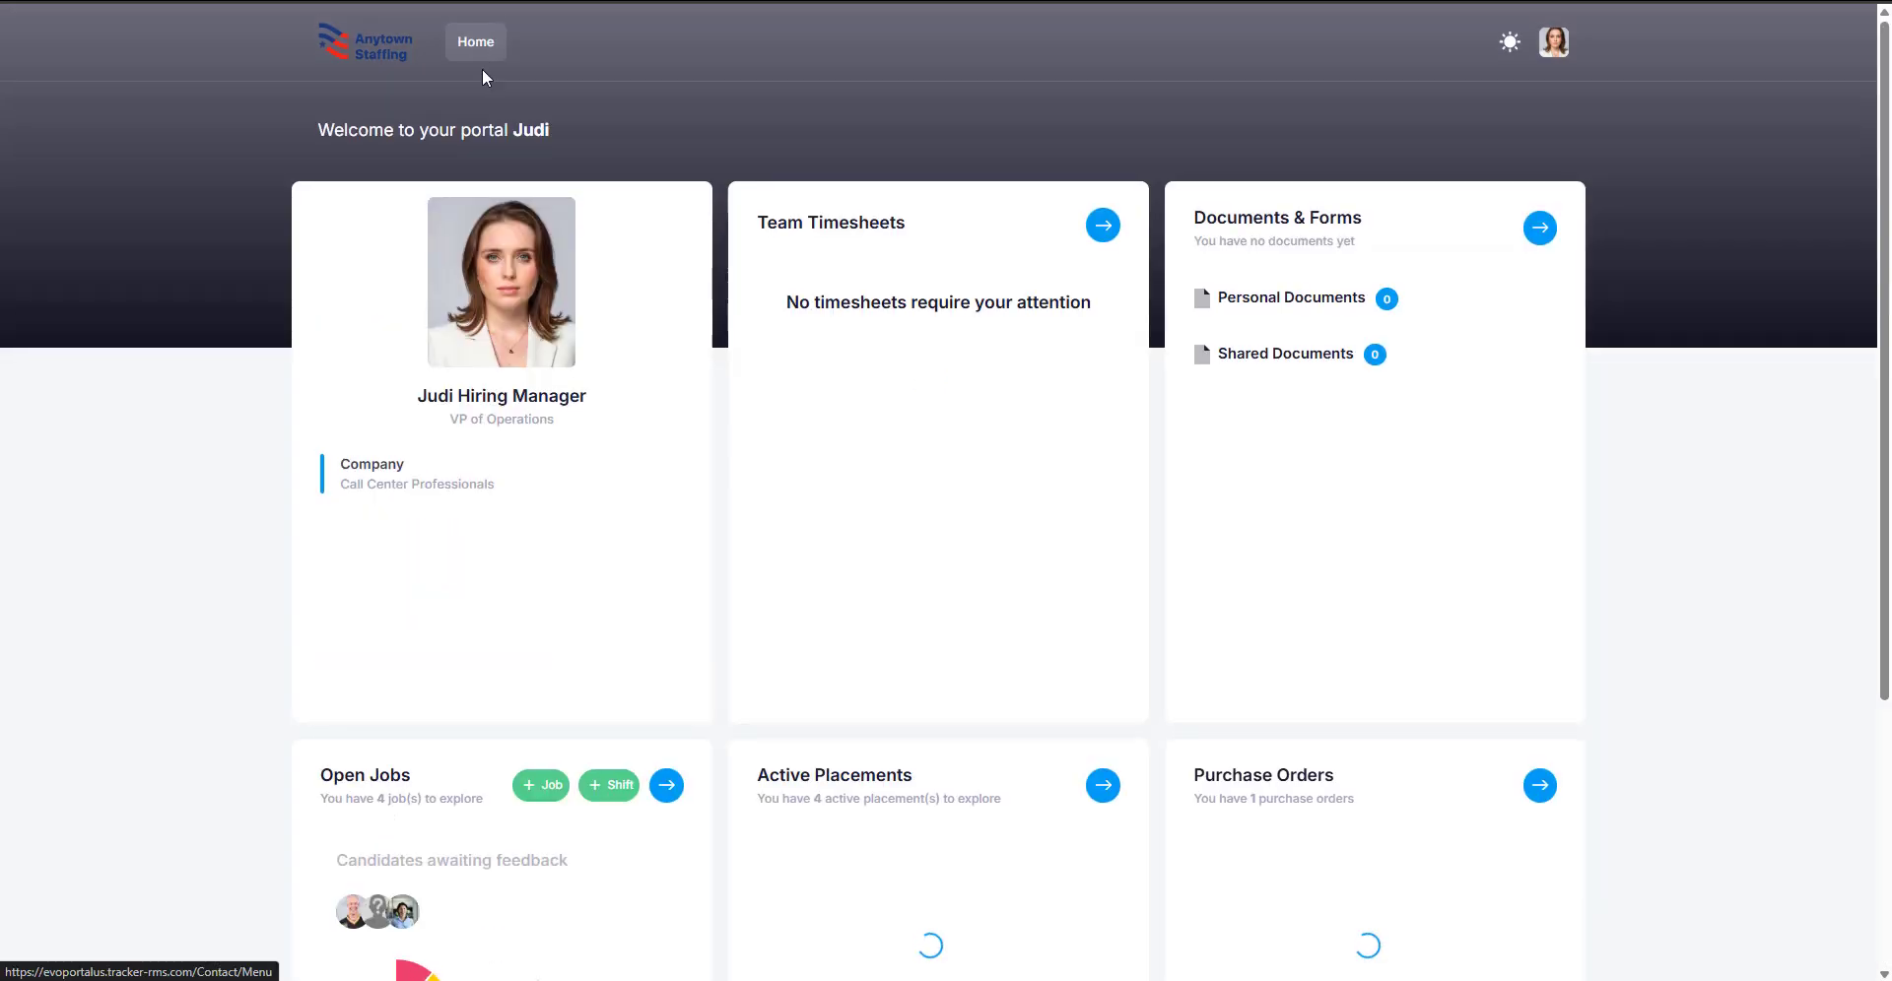
pyautogui.scroll(-4, 629, 187)
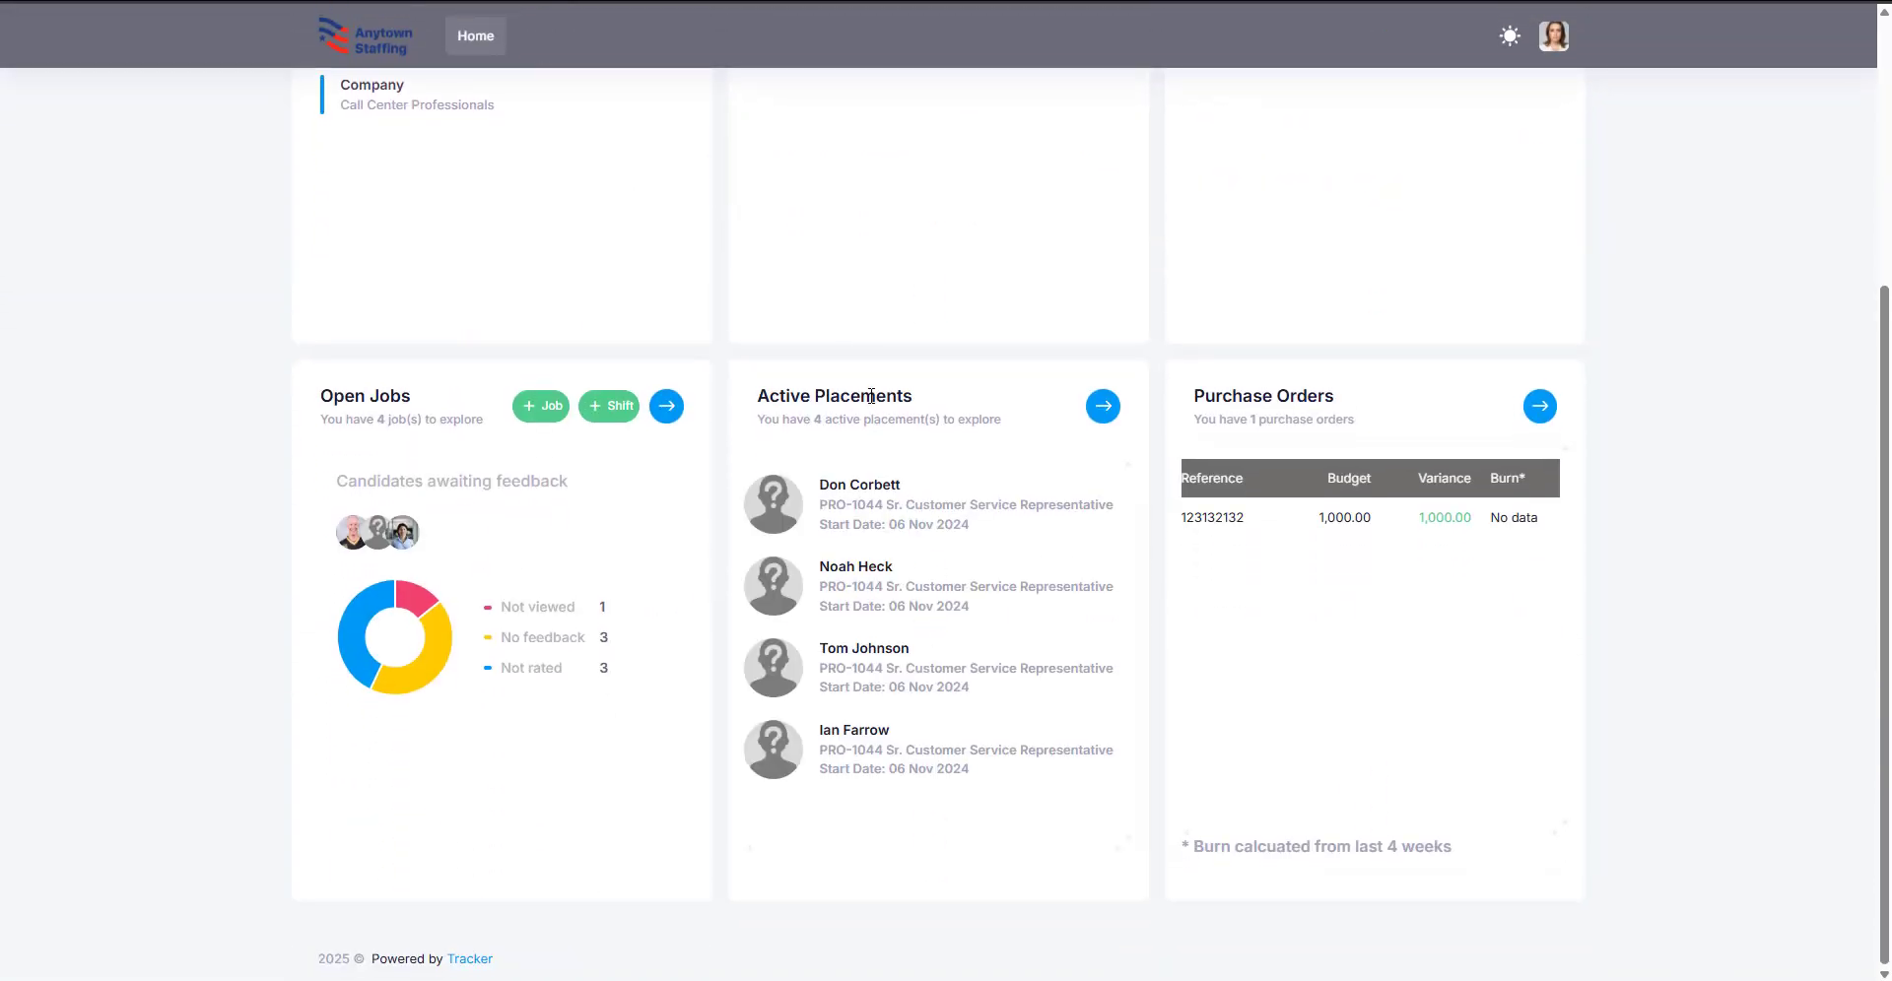
# Step: Change the first active placement's end date to 01/31/2026 and send the request for review
pyautogui.click(1101, 407)
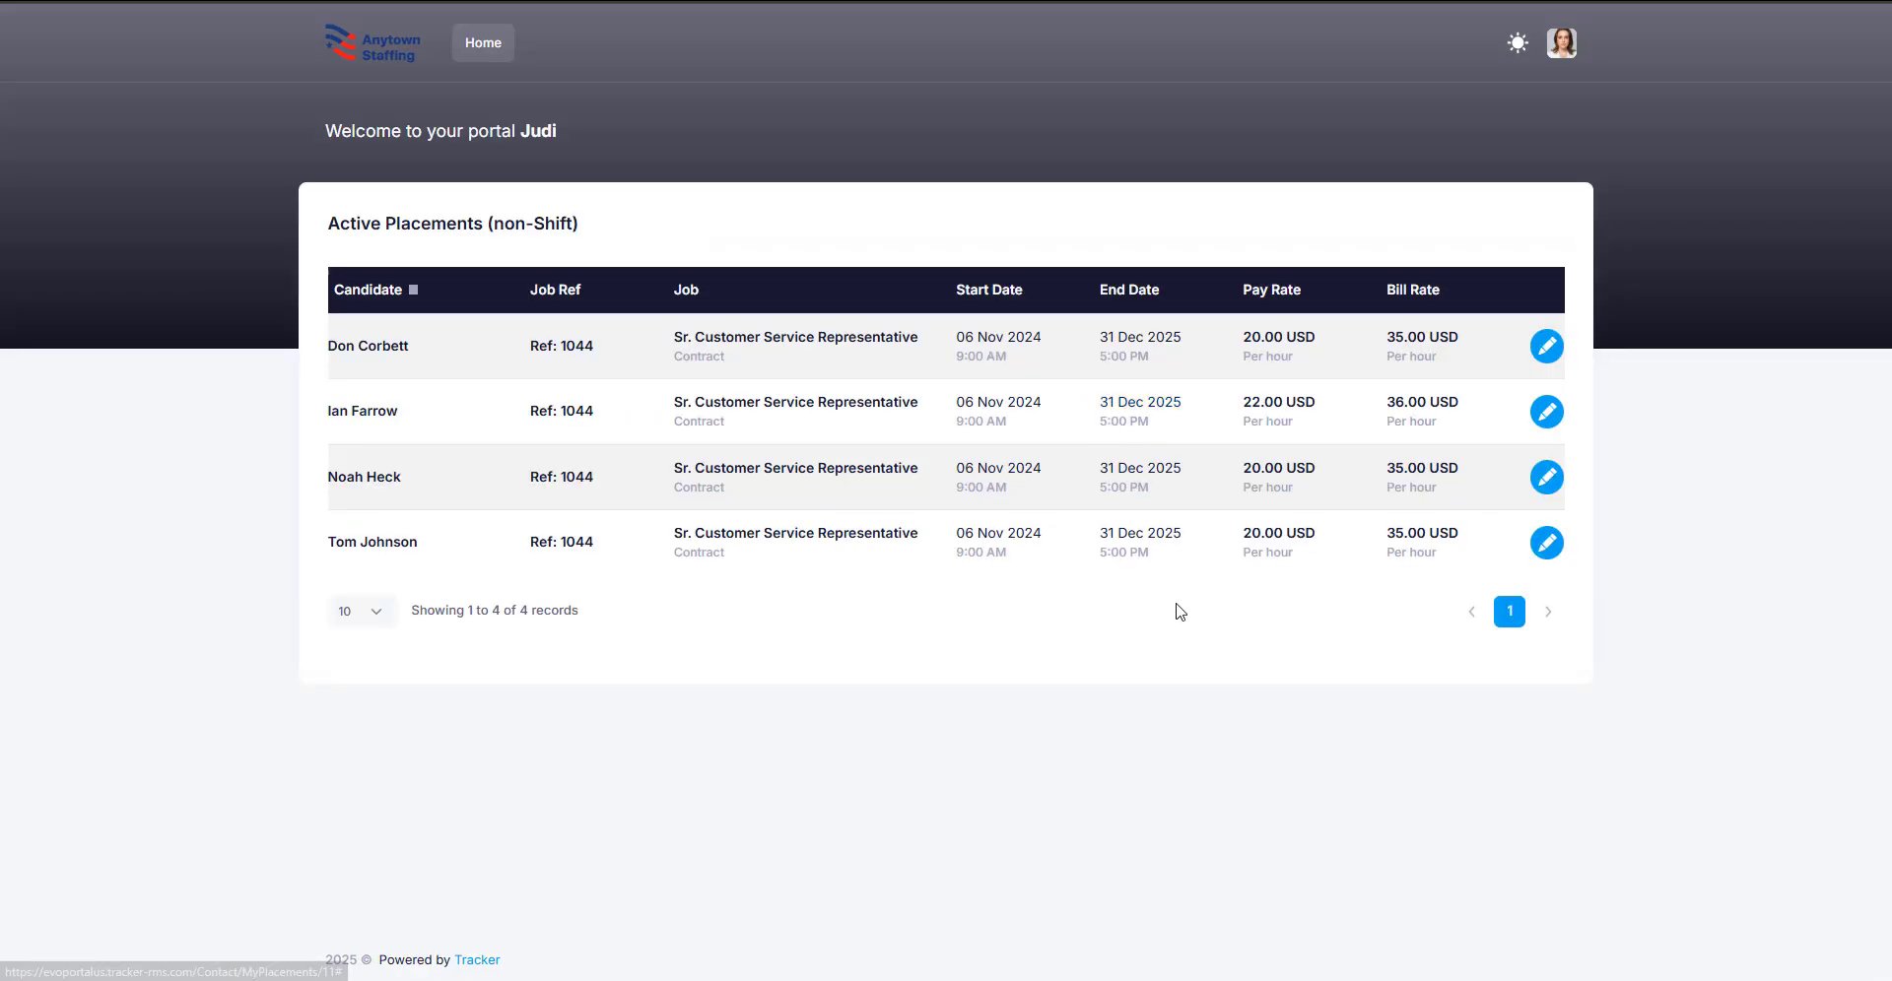
pyautogui.click(1550, 362)
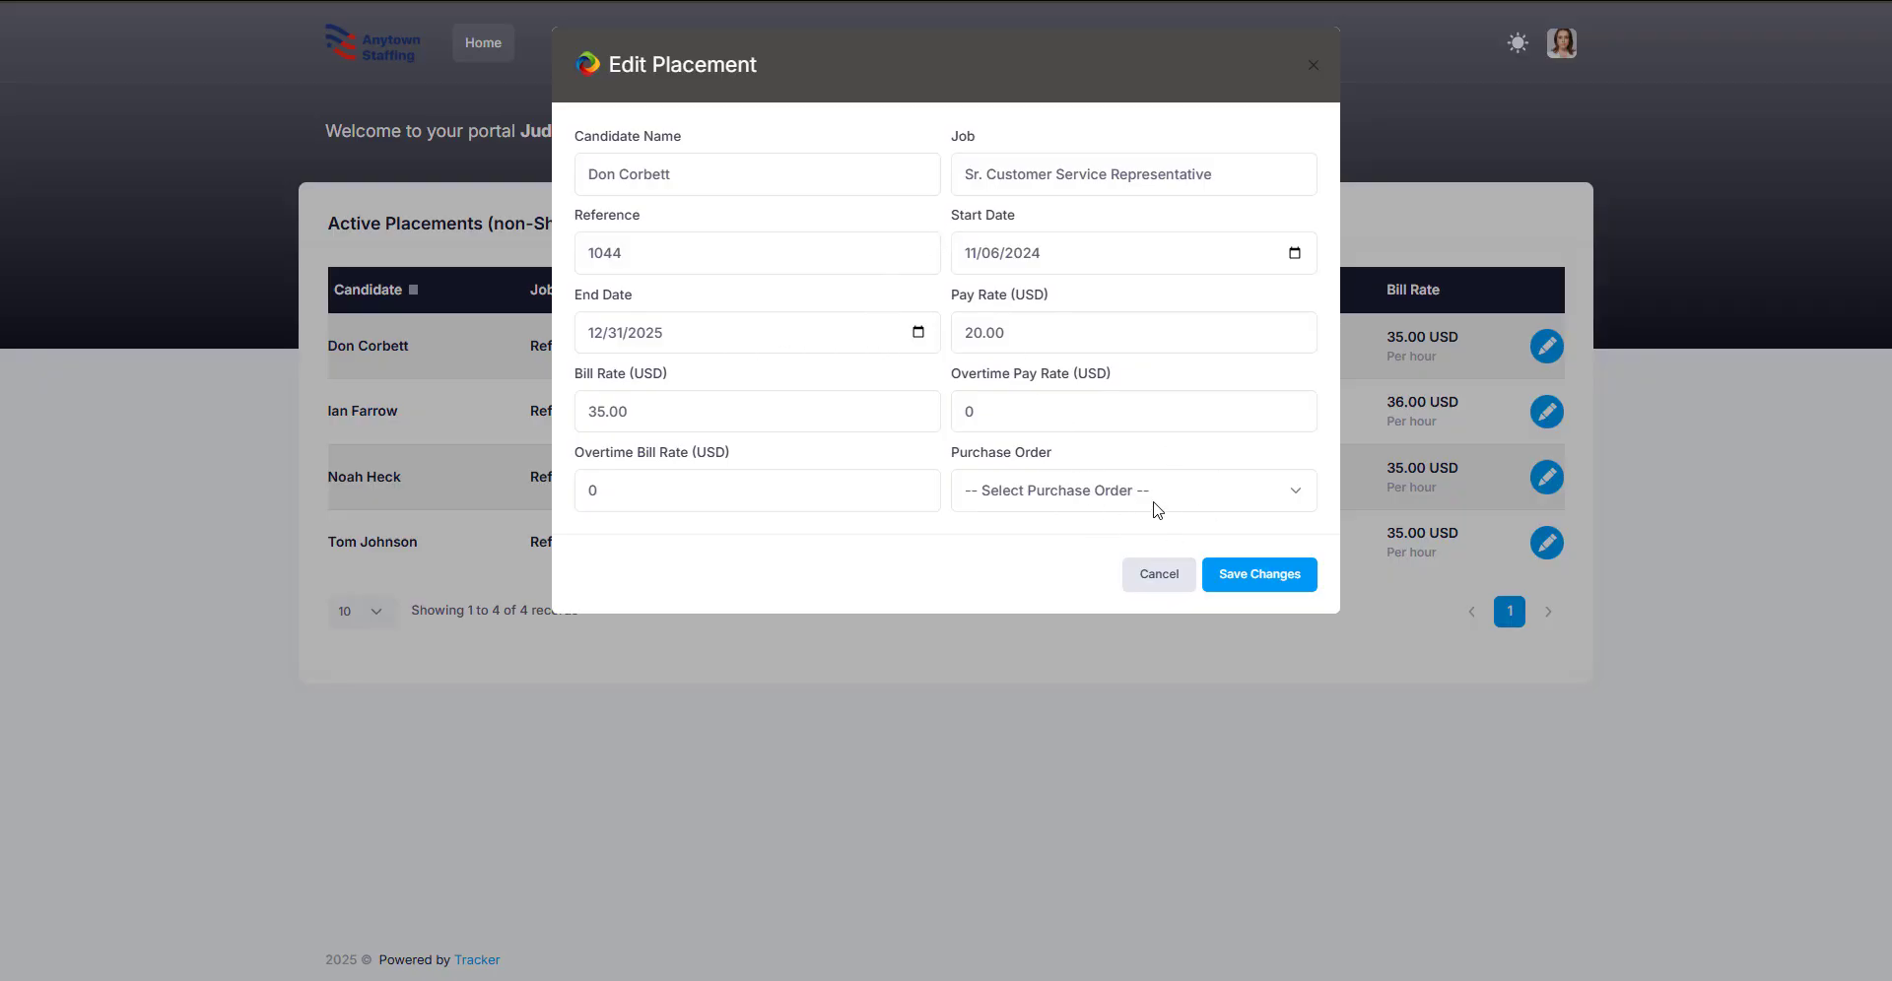
pyautogui.click(786, 343)
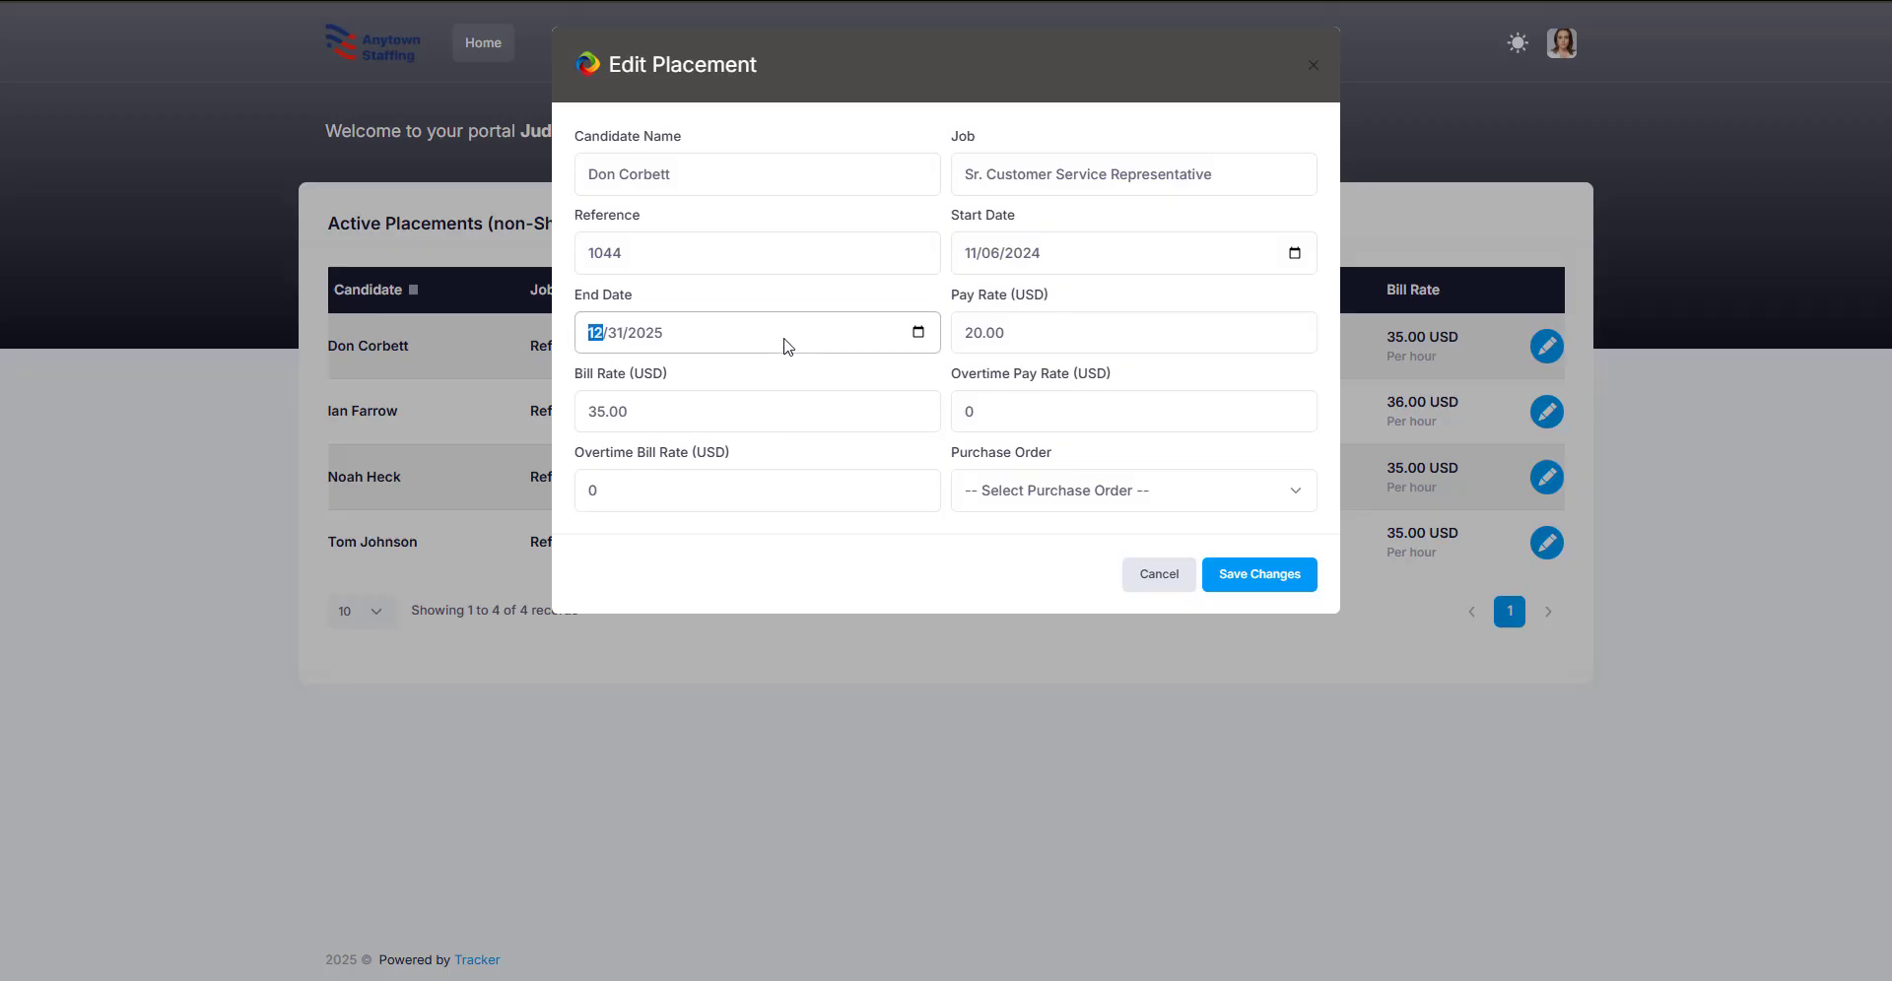
pyautogui.click(917, 333)
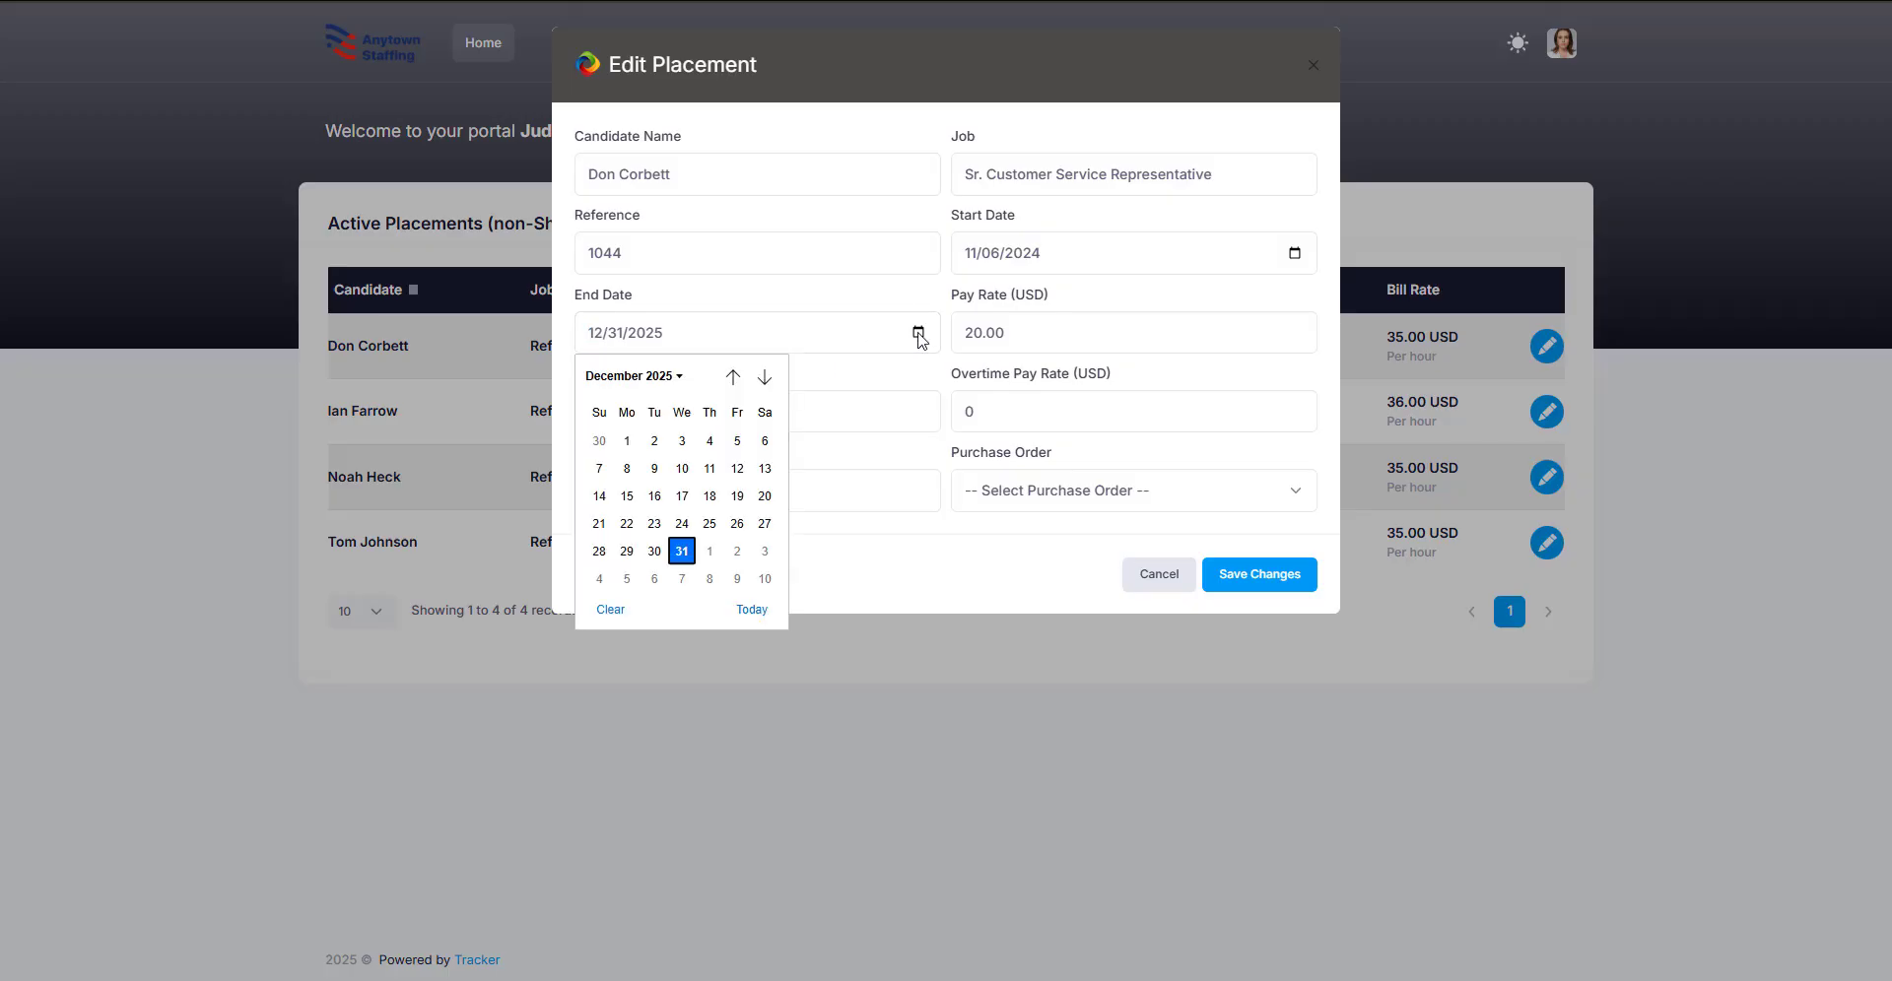
pyautogui.click(765, 377)
pyautogui.click(763, 552)
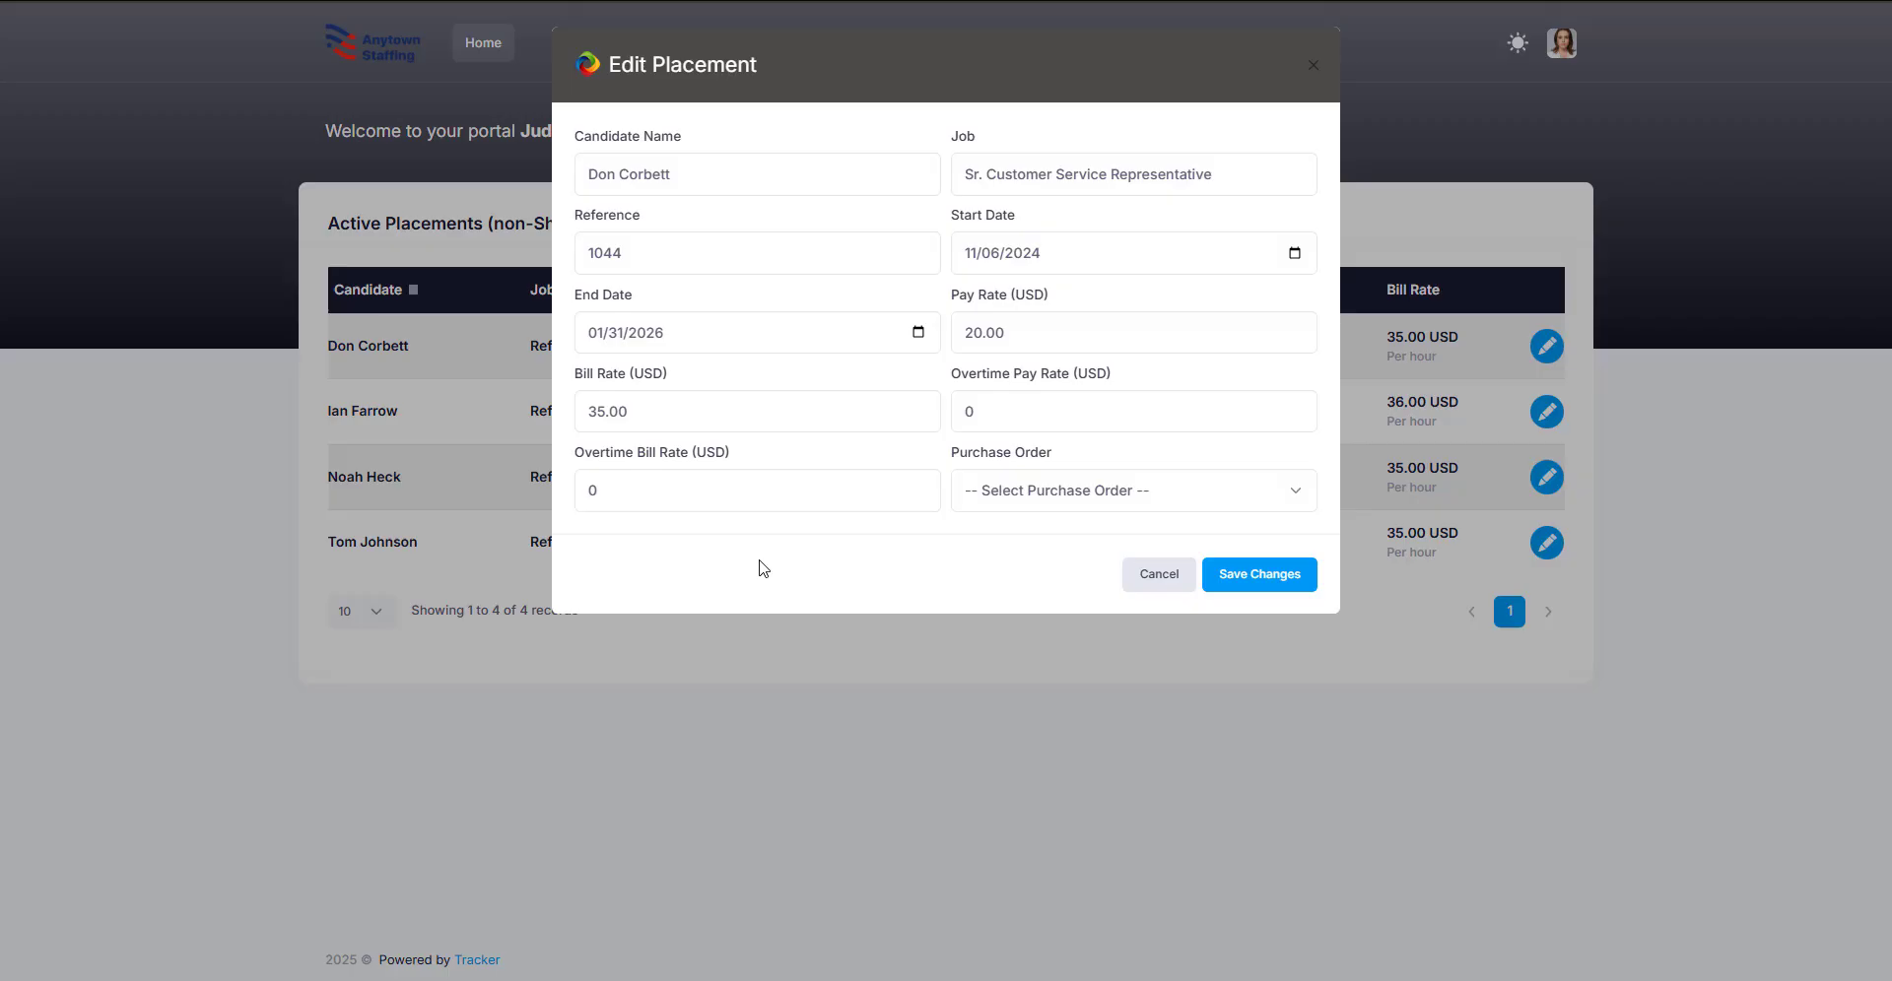
pyautogui.click(1223, 581)
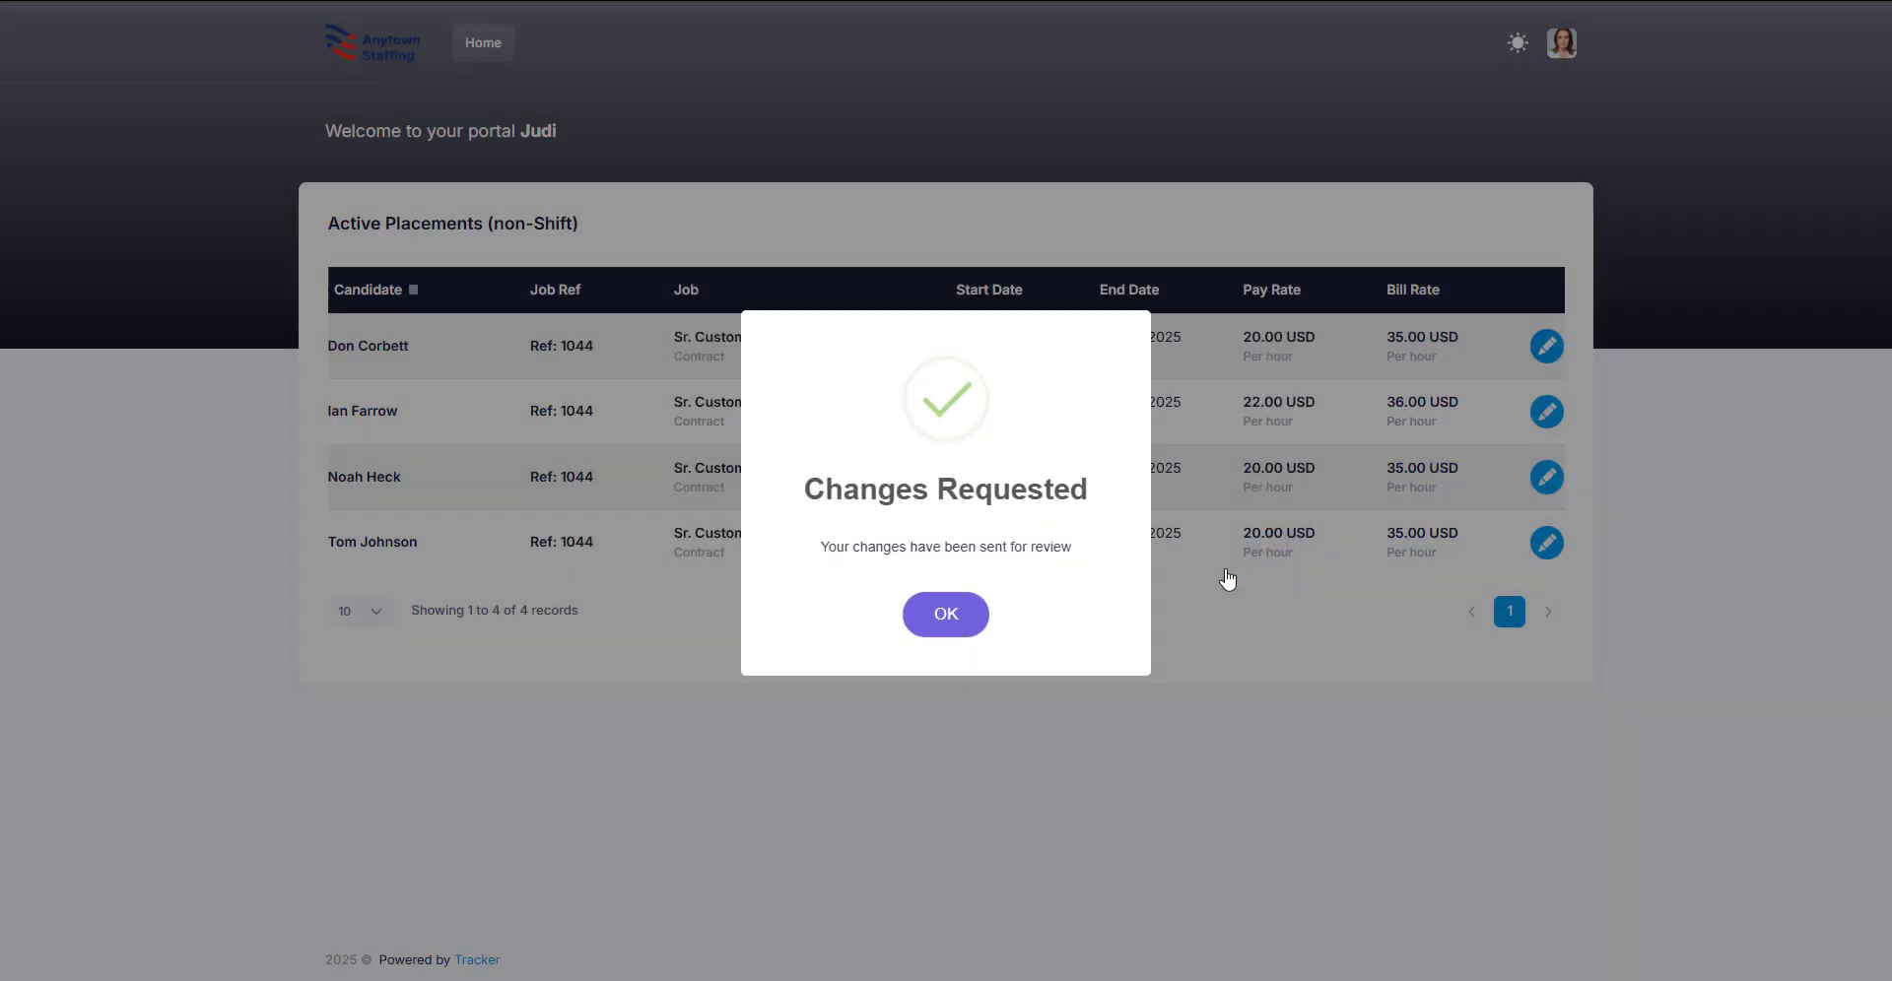
pyautogui.click(948, 616)
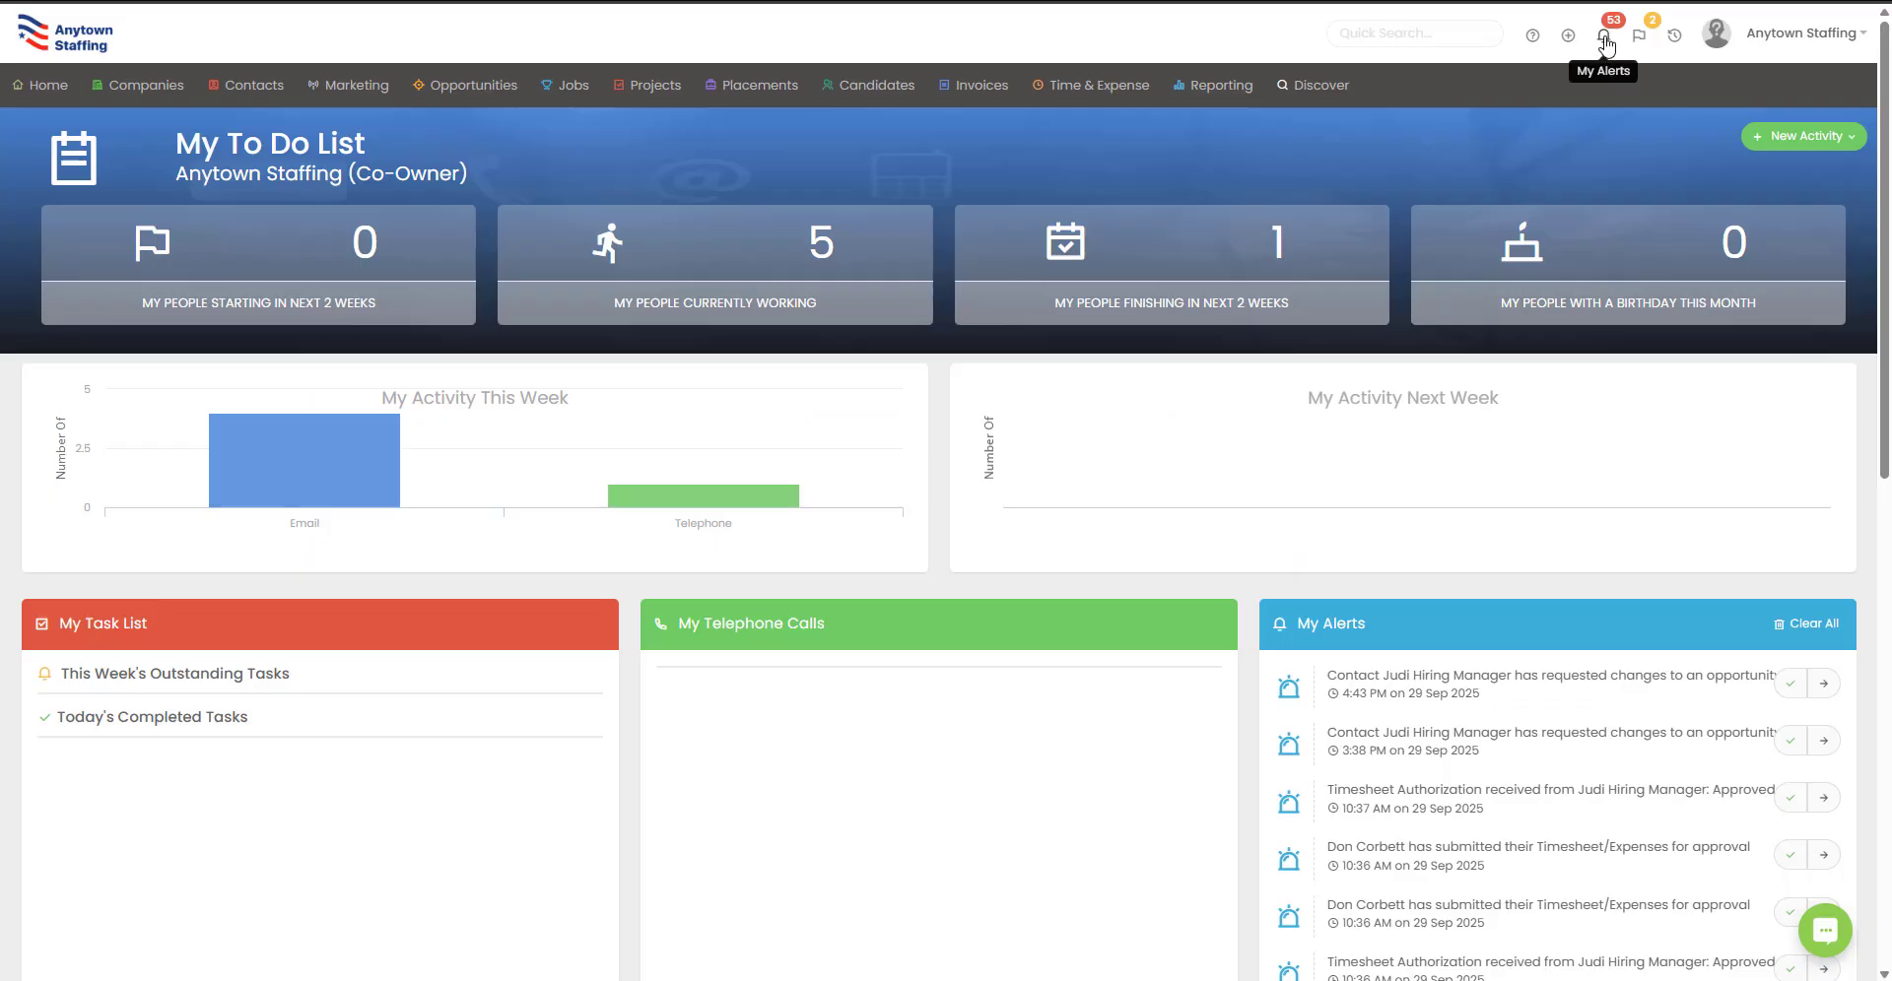
# Step: Open Users > User Groups in Tools & Settings and select Administrator to view its tool options
pyautogui.click(1603, 35)
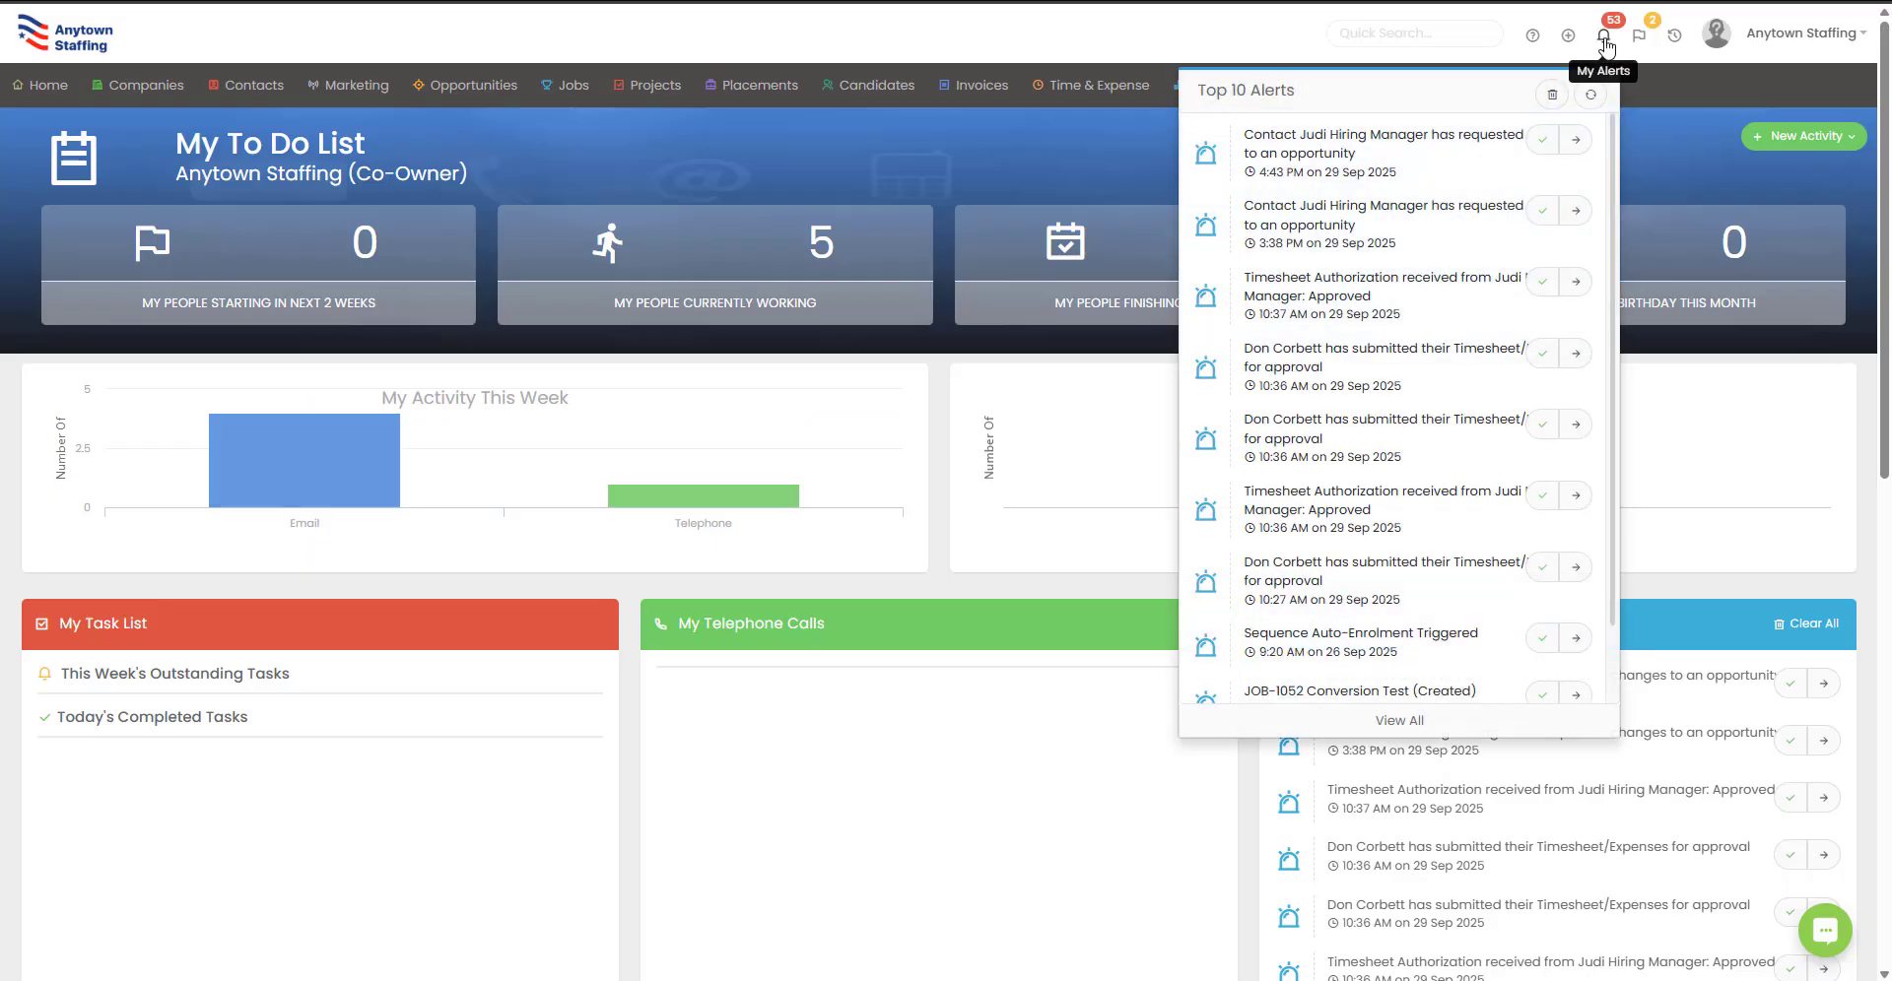
pyautogui.click(1795, 32)
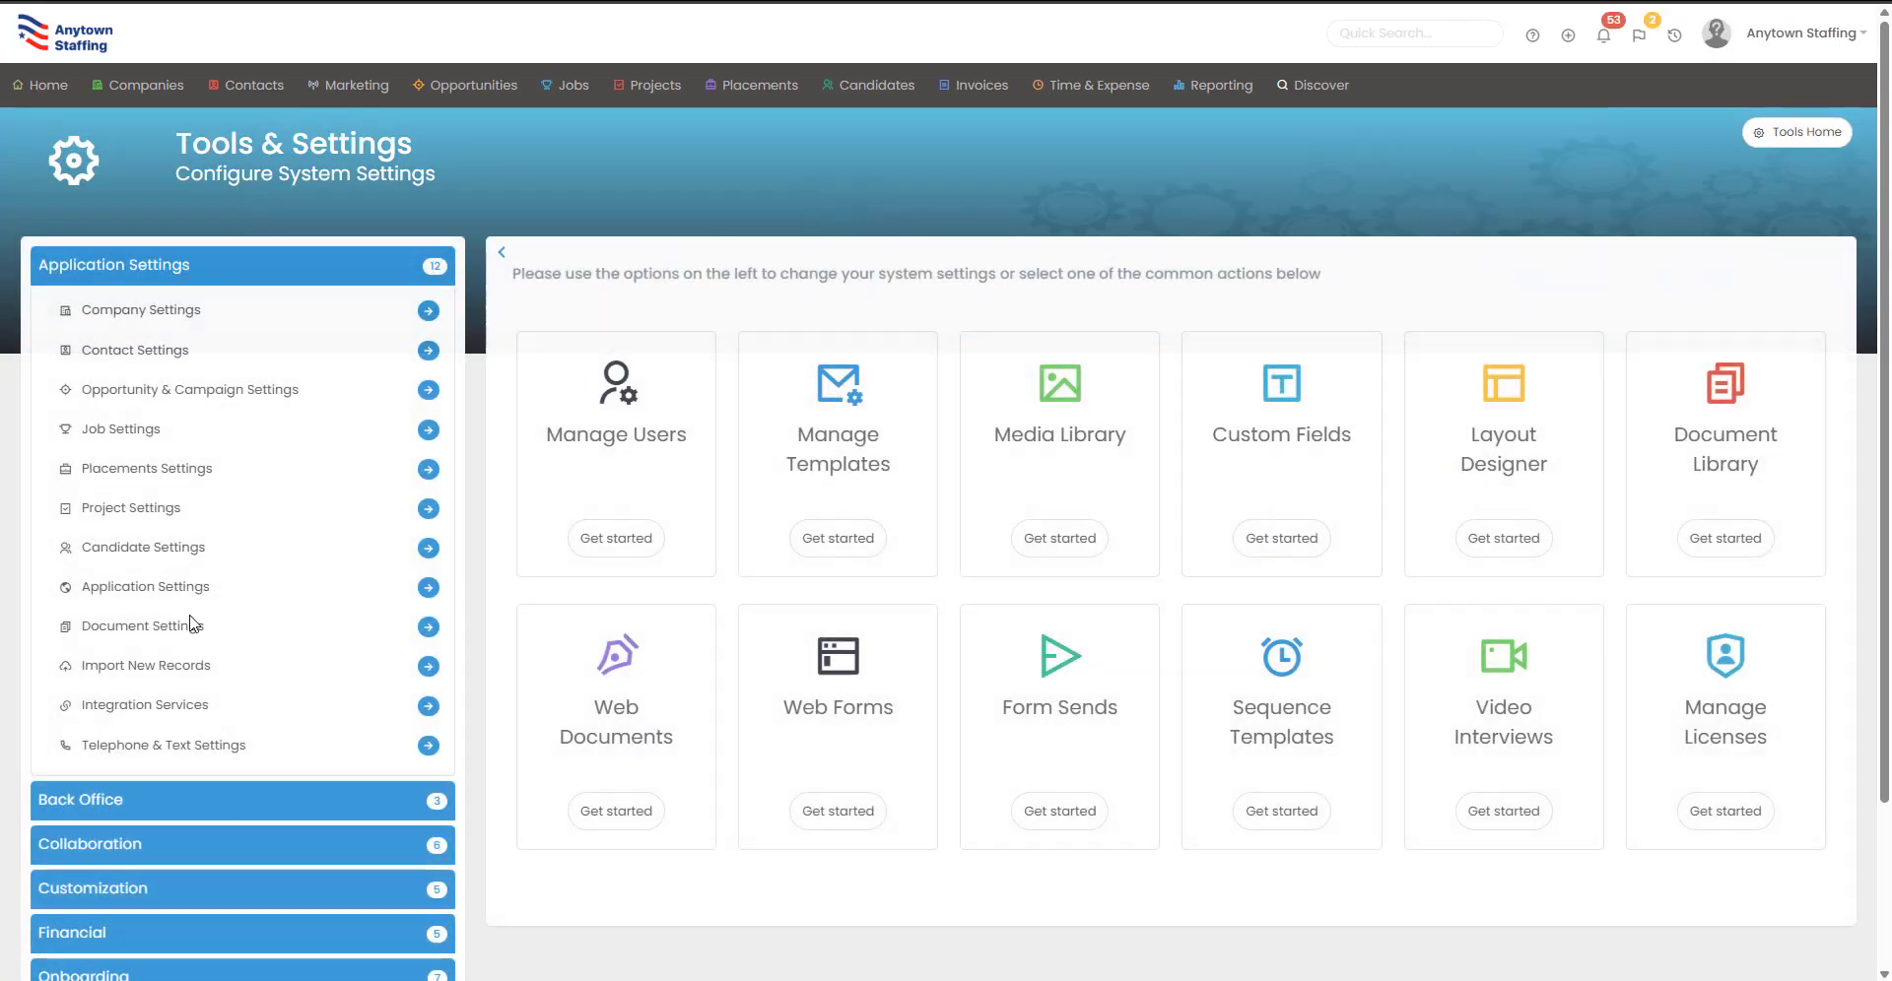
pyautogui.click(257, 266)
pyautogui.click(236, 660)
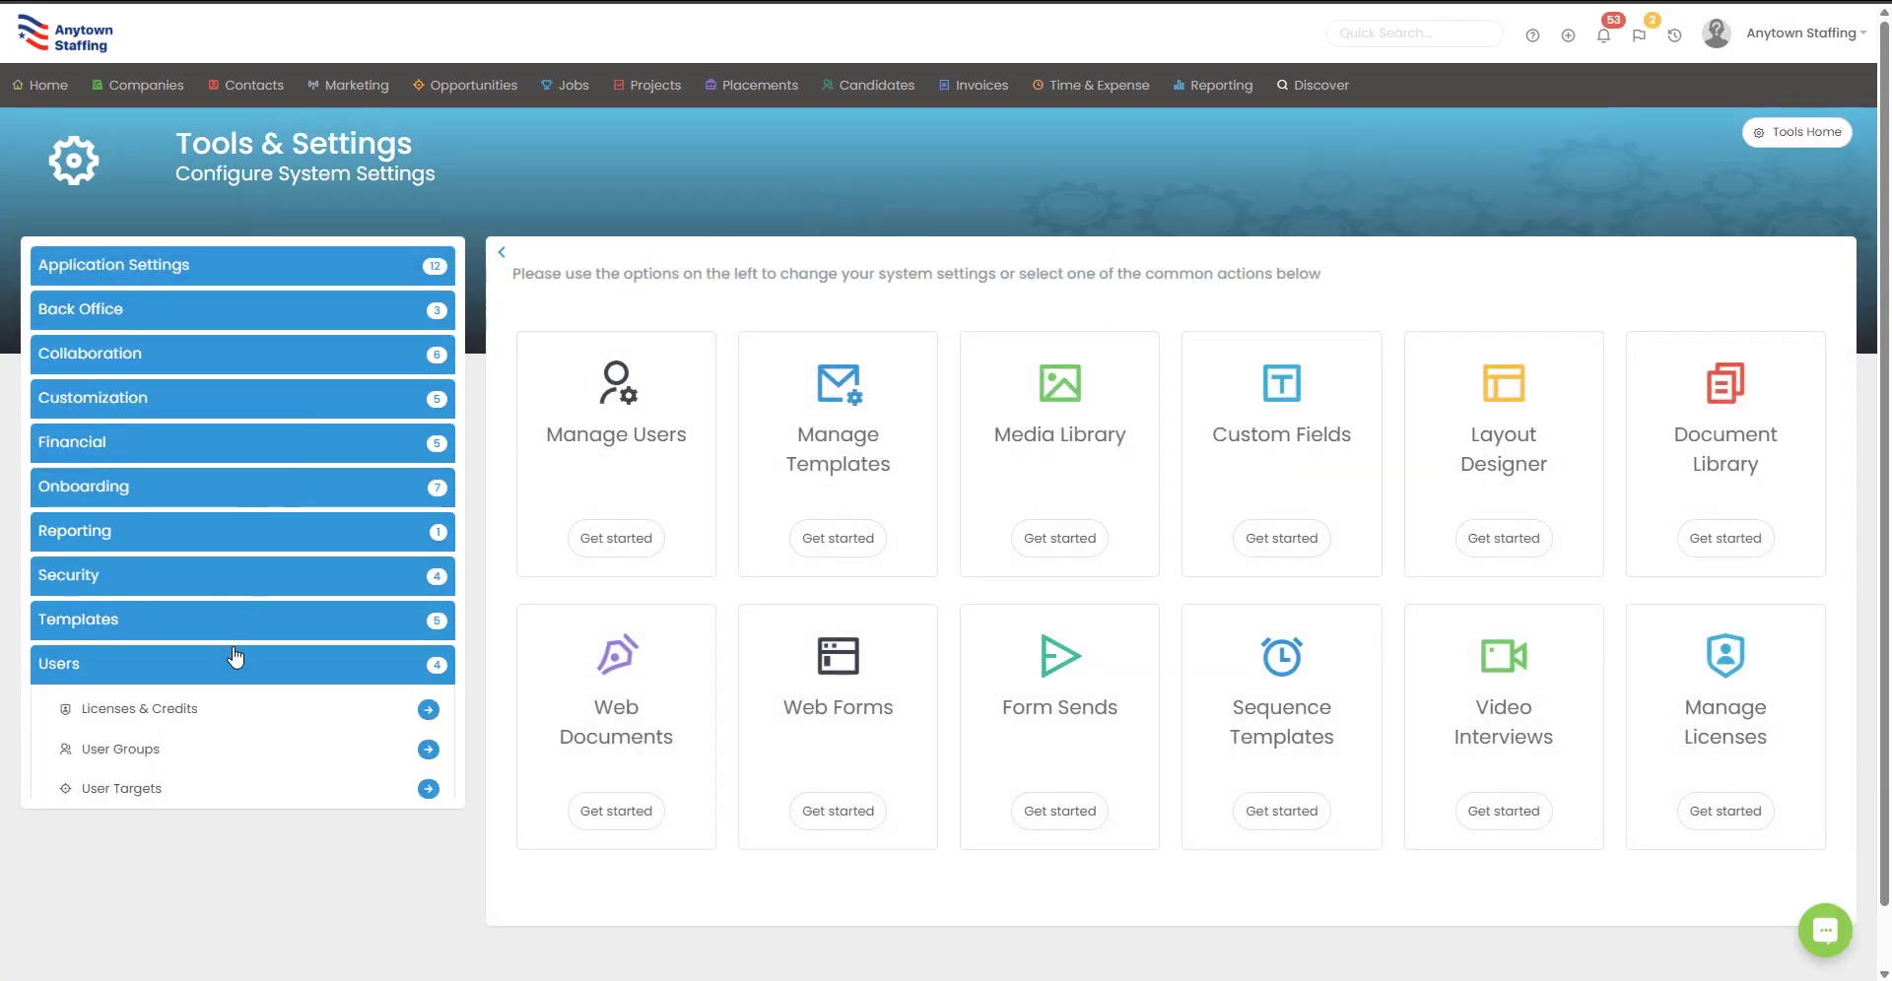
pyautogui.click(428, 749)
pyautogui.click(1013, 485)
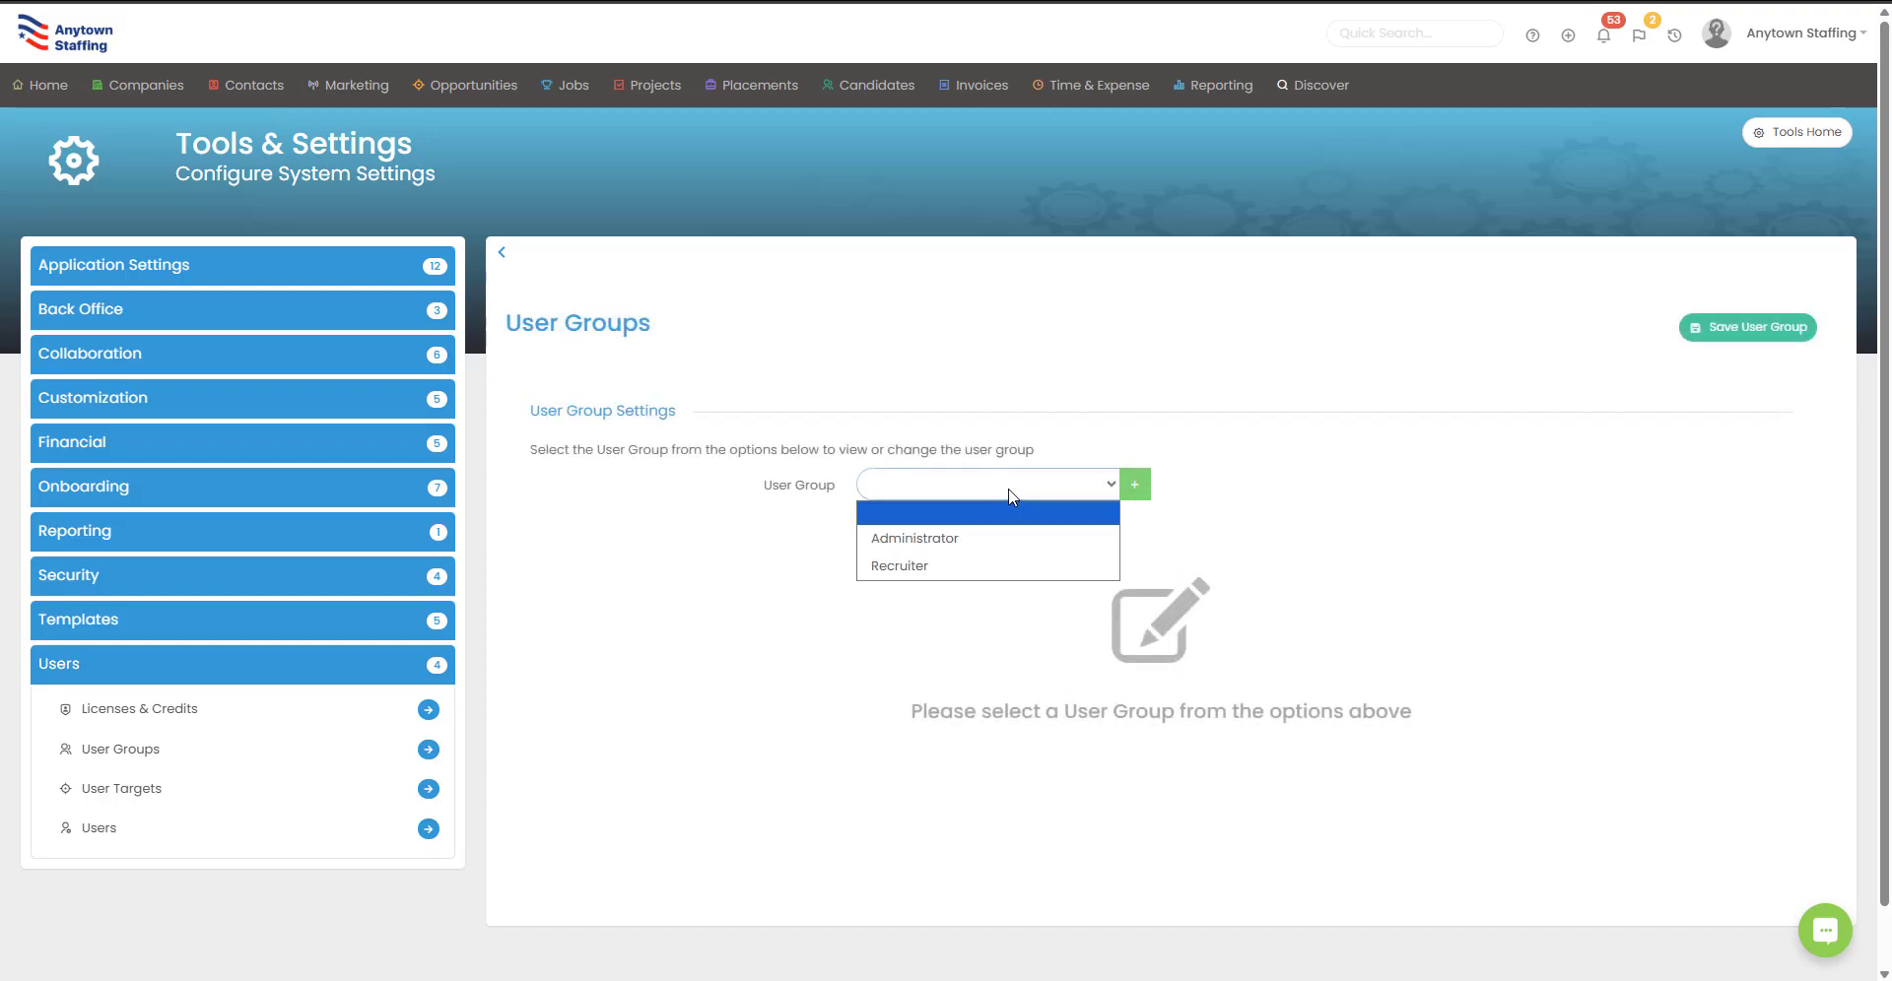
pyautogui.click(990, 532)
pyautogui.scroll(-8, 993, 558)
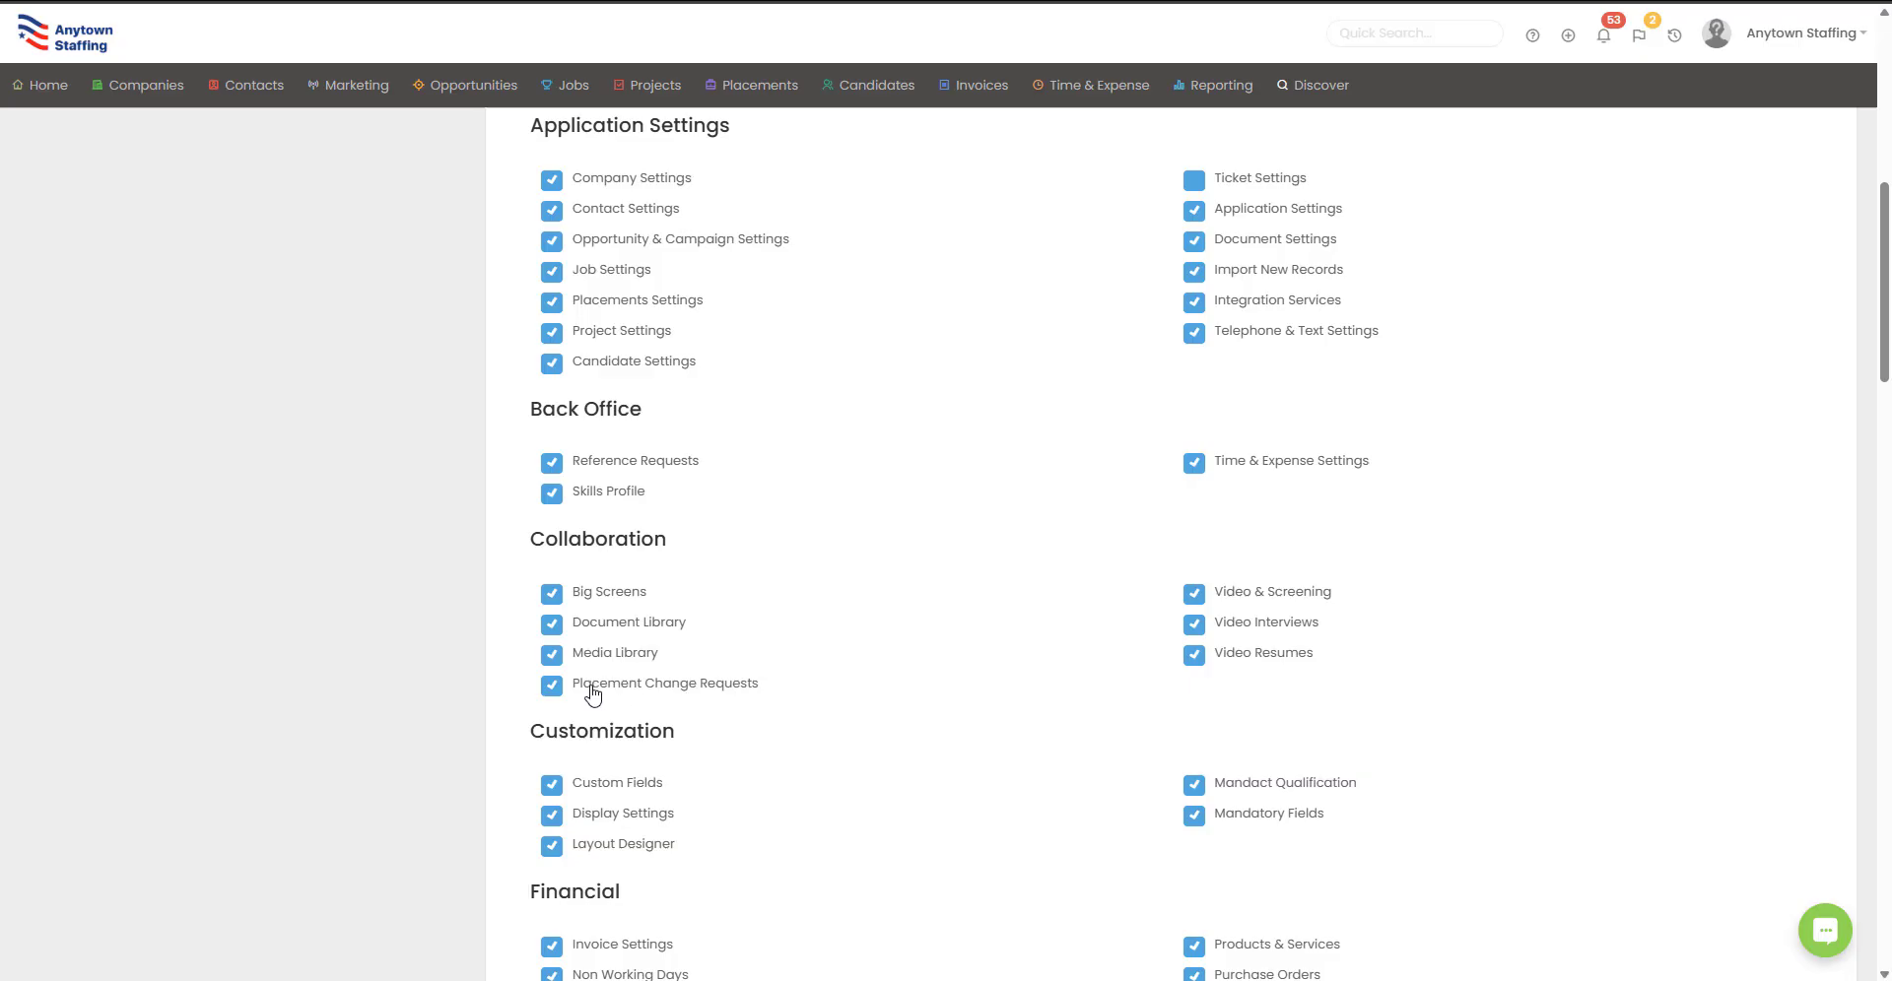
pyautogui.scroll(8, 721, 700)
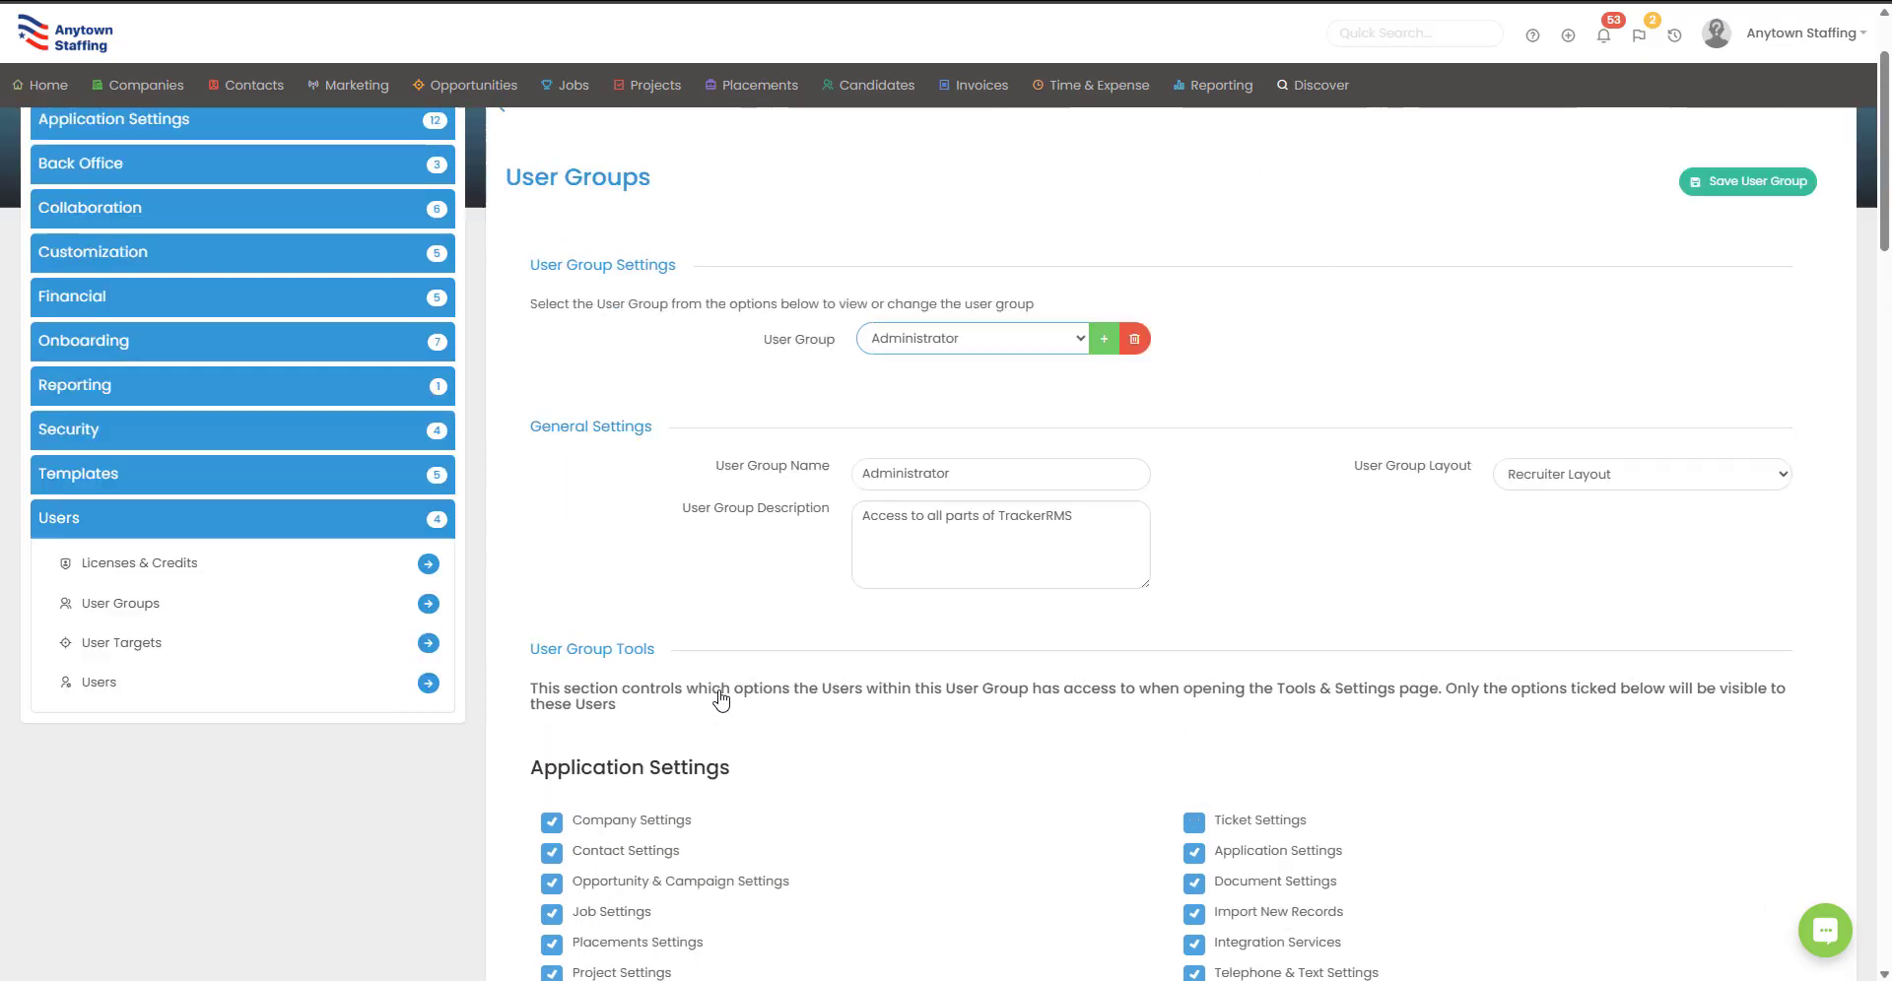
# Step: Review the pending request under Collaboration > Placement Change Requests, then switch back to the client portal
pyautogui.click(232, 353)
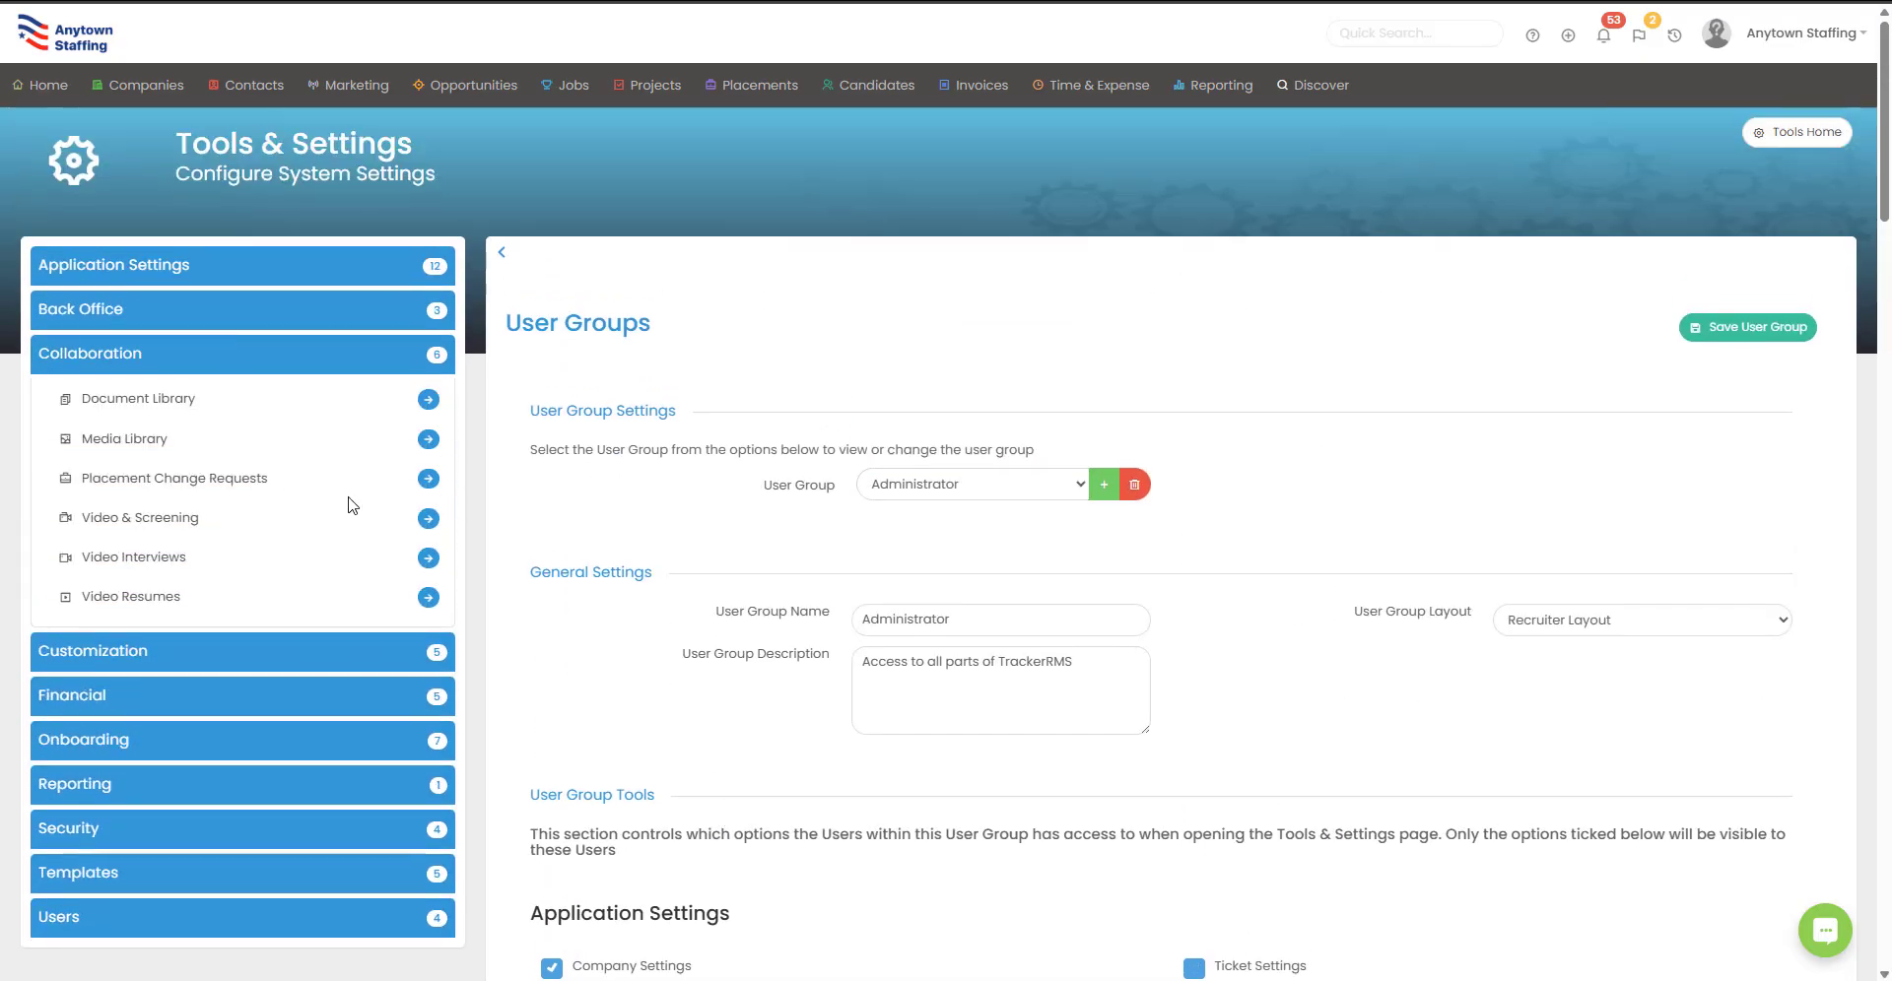
pyautogui.click(428, 479)
pyautogui.scroll(-1, 1084, 494)
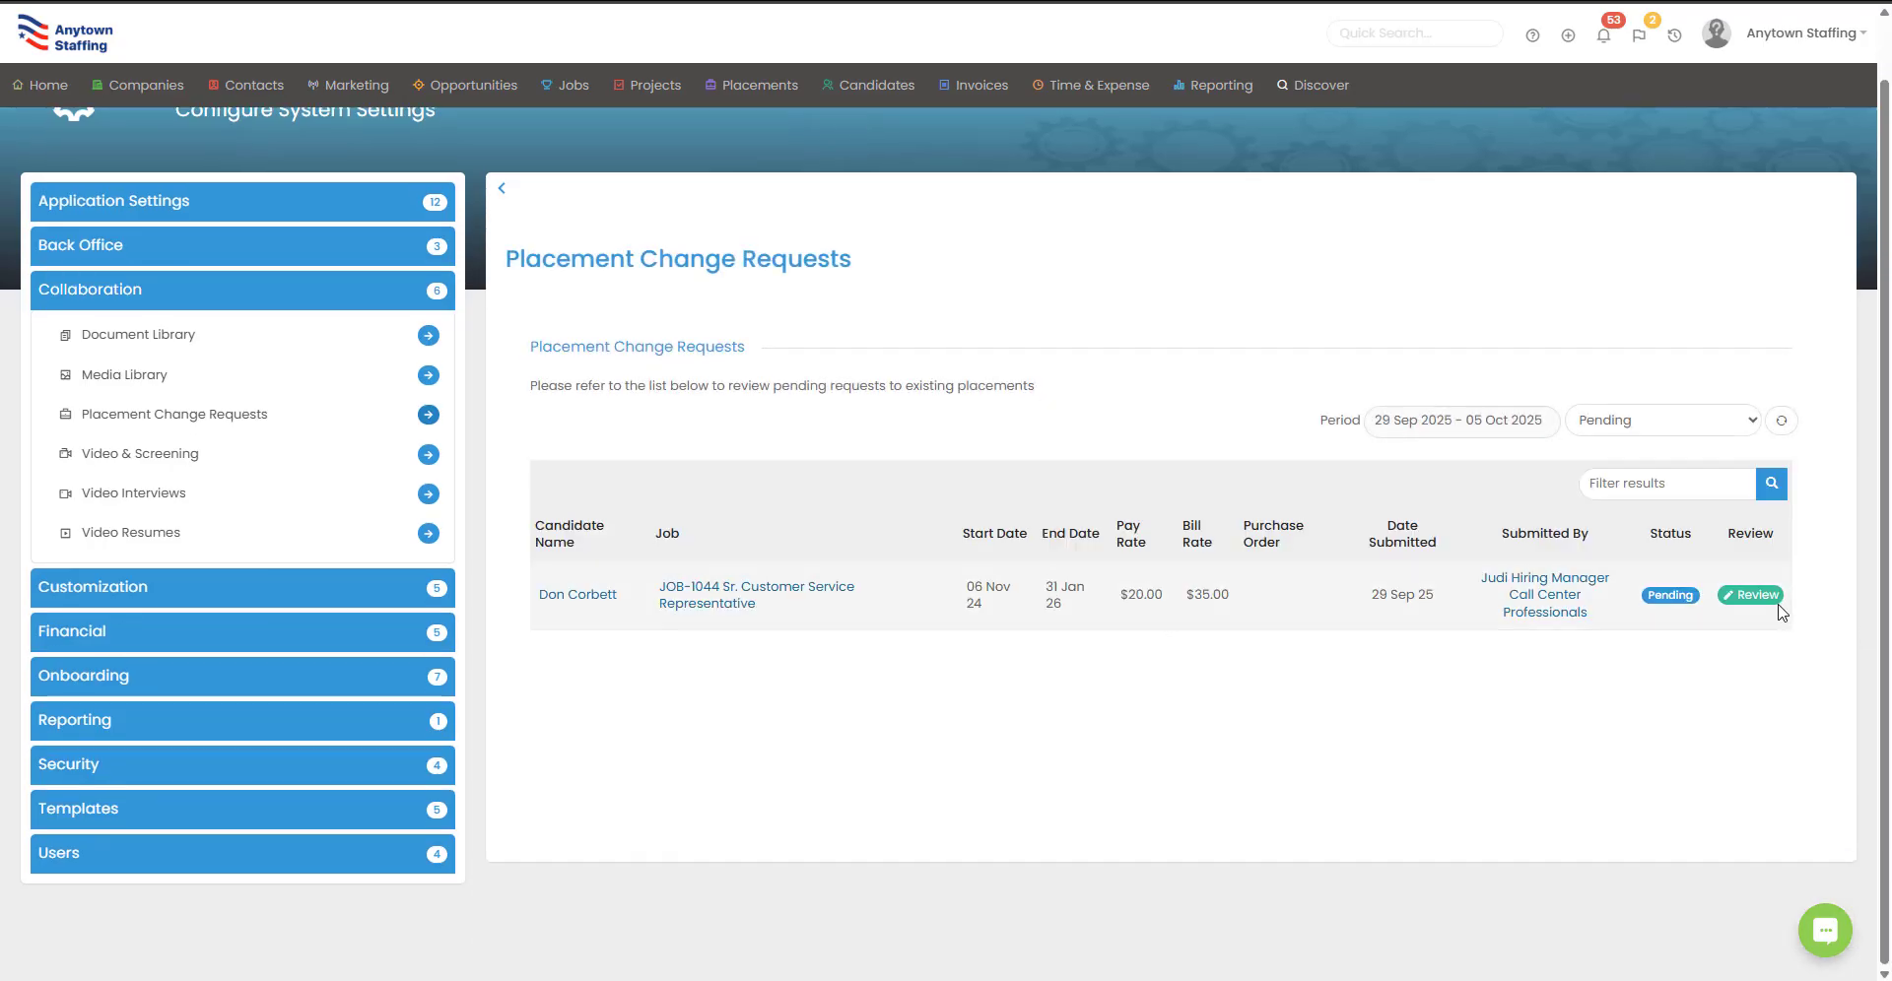
pyautogui.click(1750, 595)
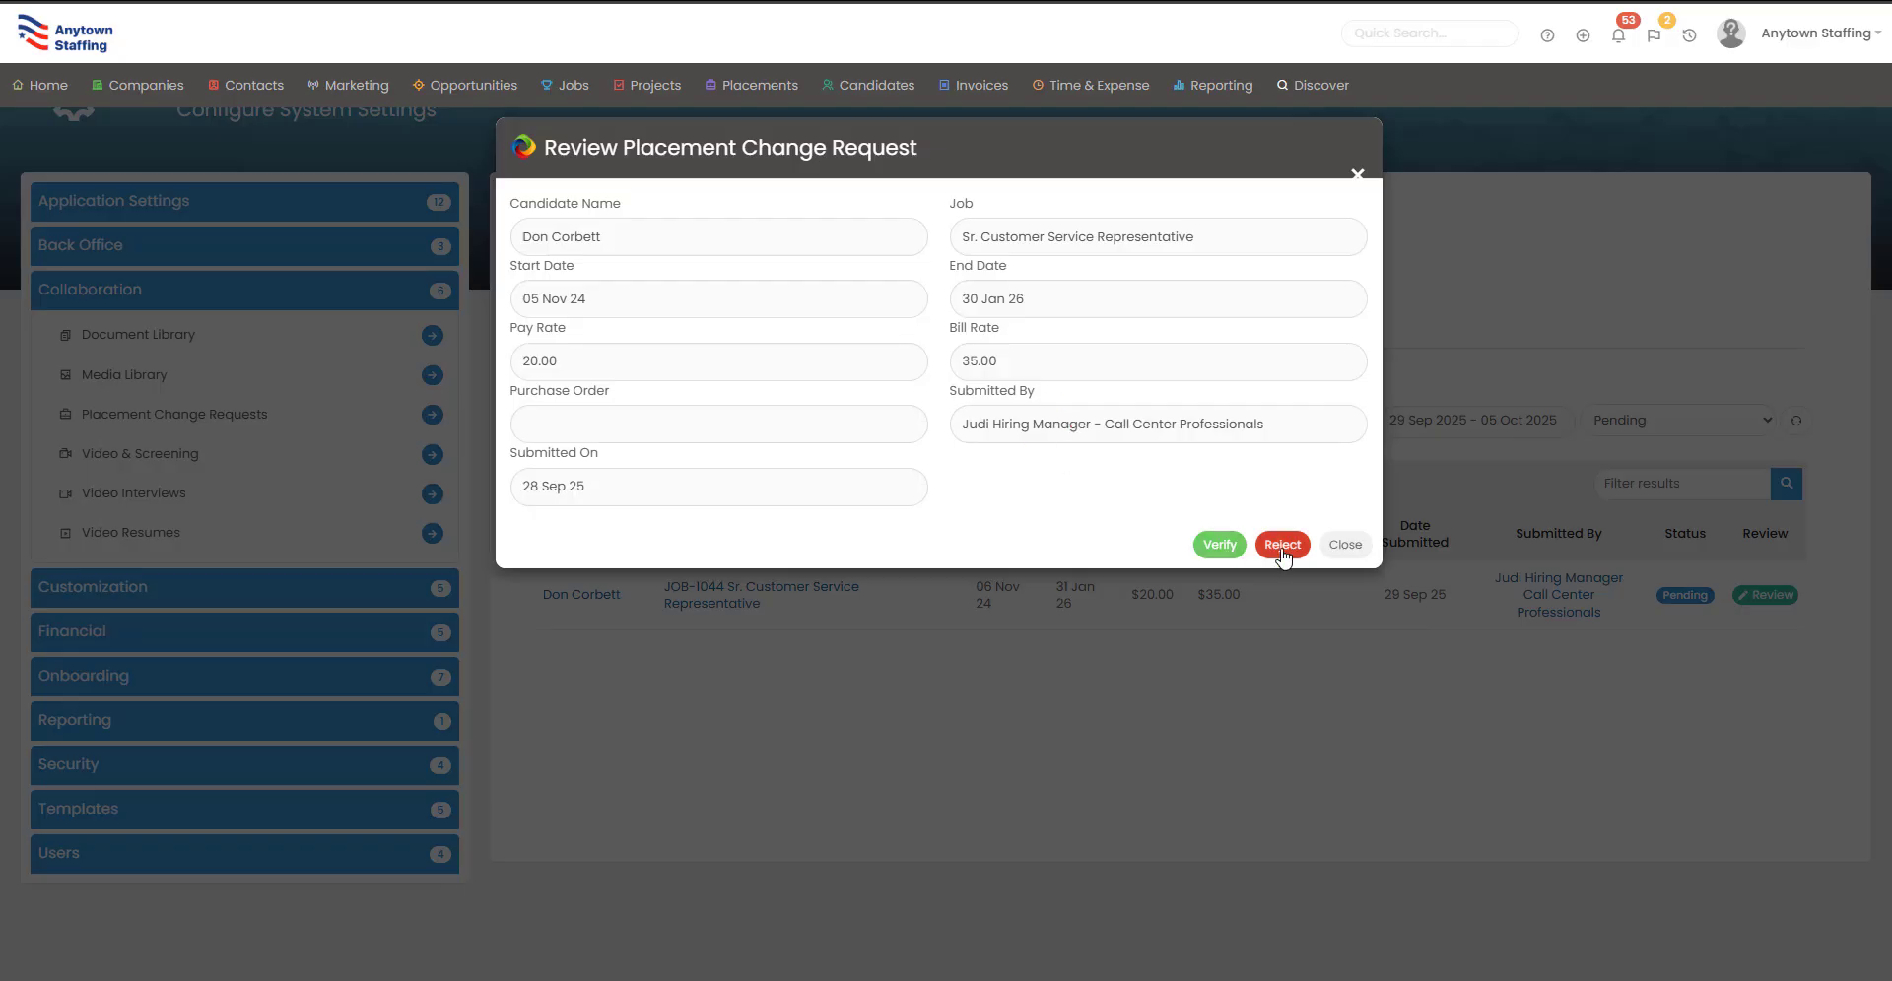
pyautogui.hotkey('alt', 'Tab')
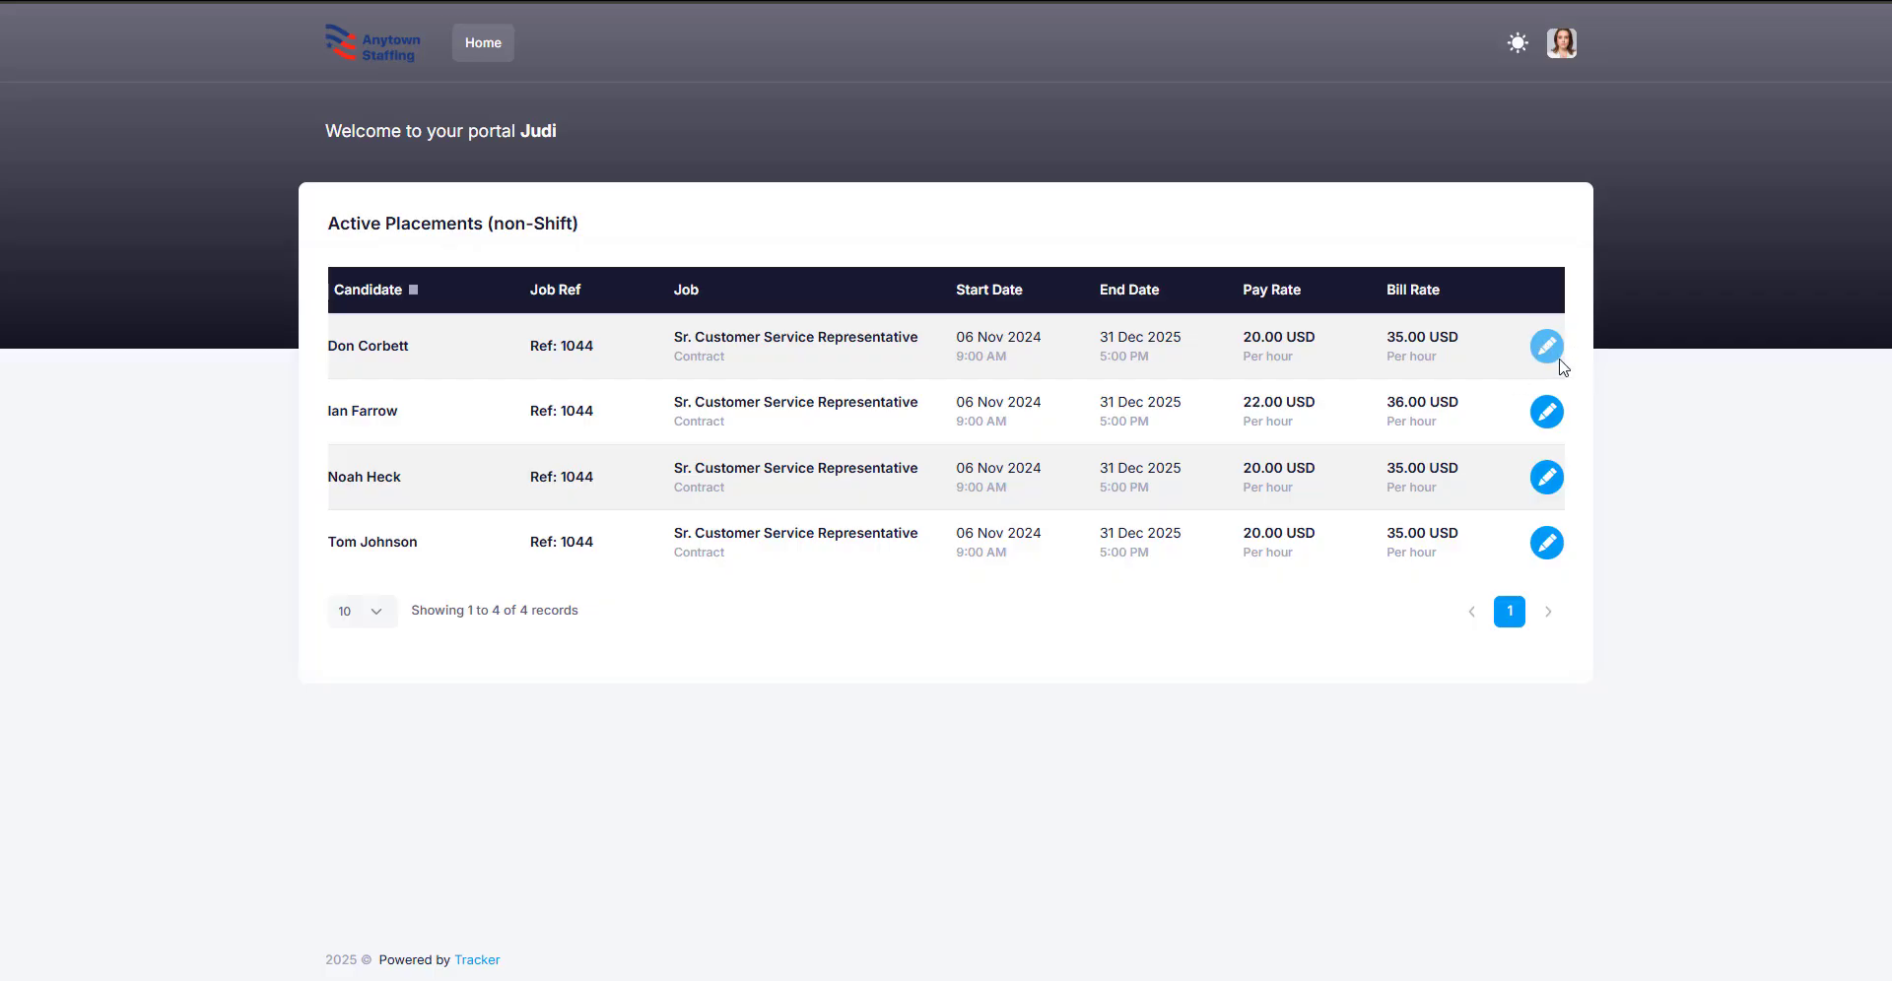
# Step: Return the client portal to its Home dashboard
pyautogui.click(492, 50)
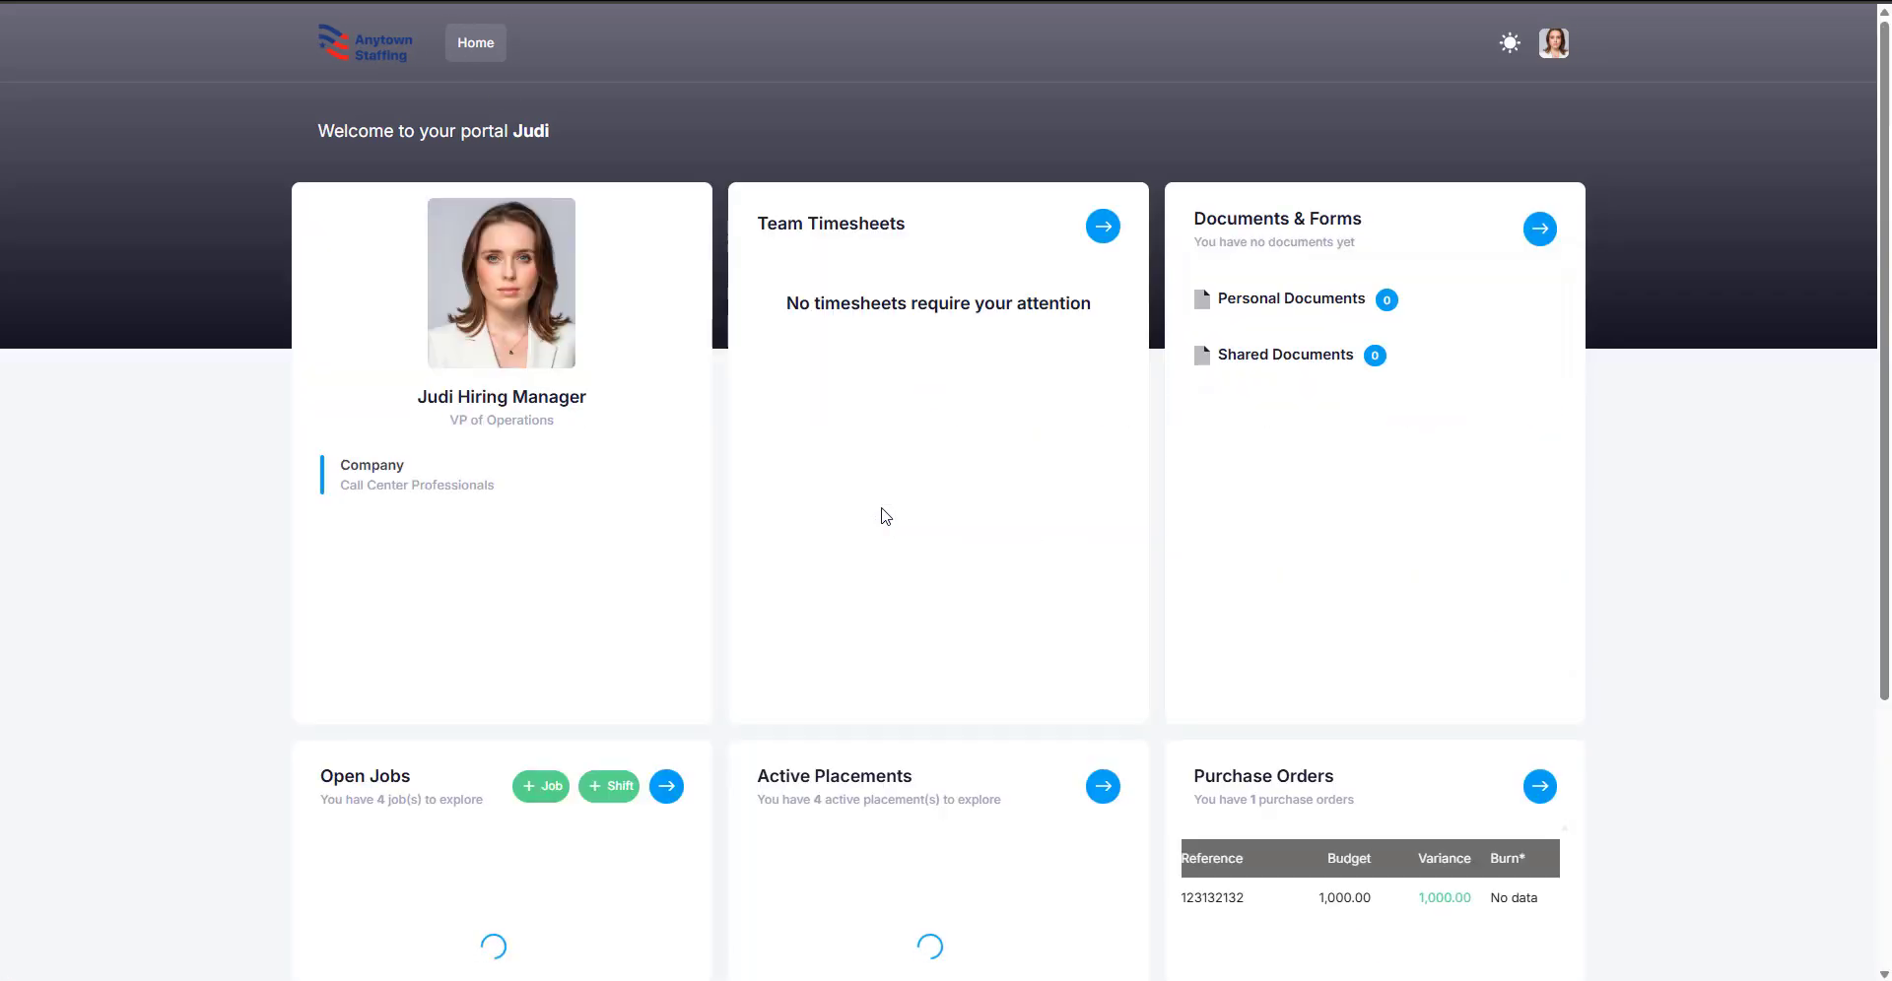
pyautogui.scroll(-3, 889, 516)
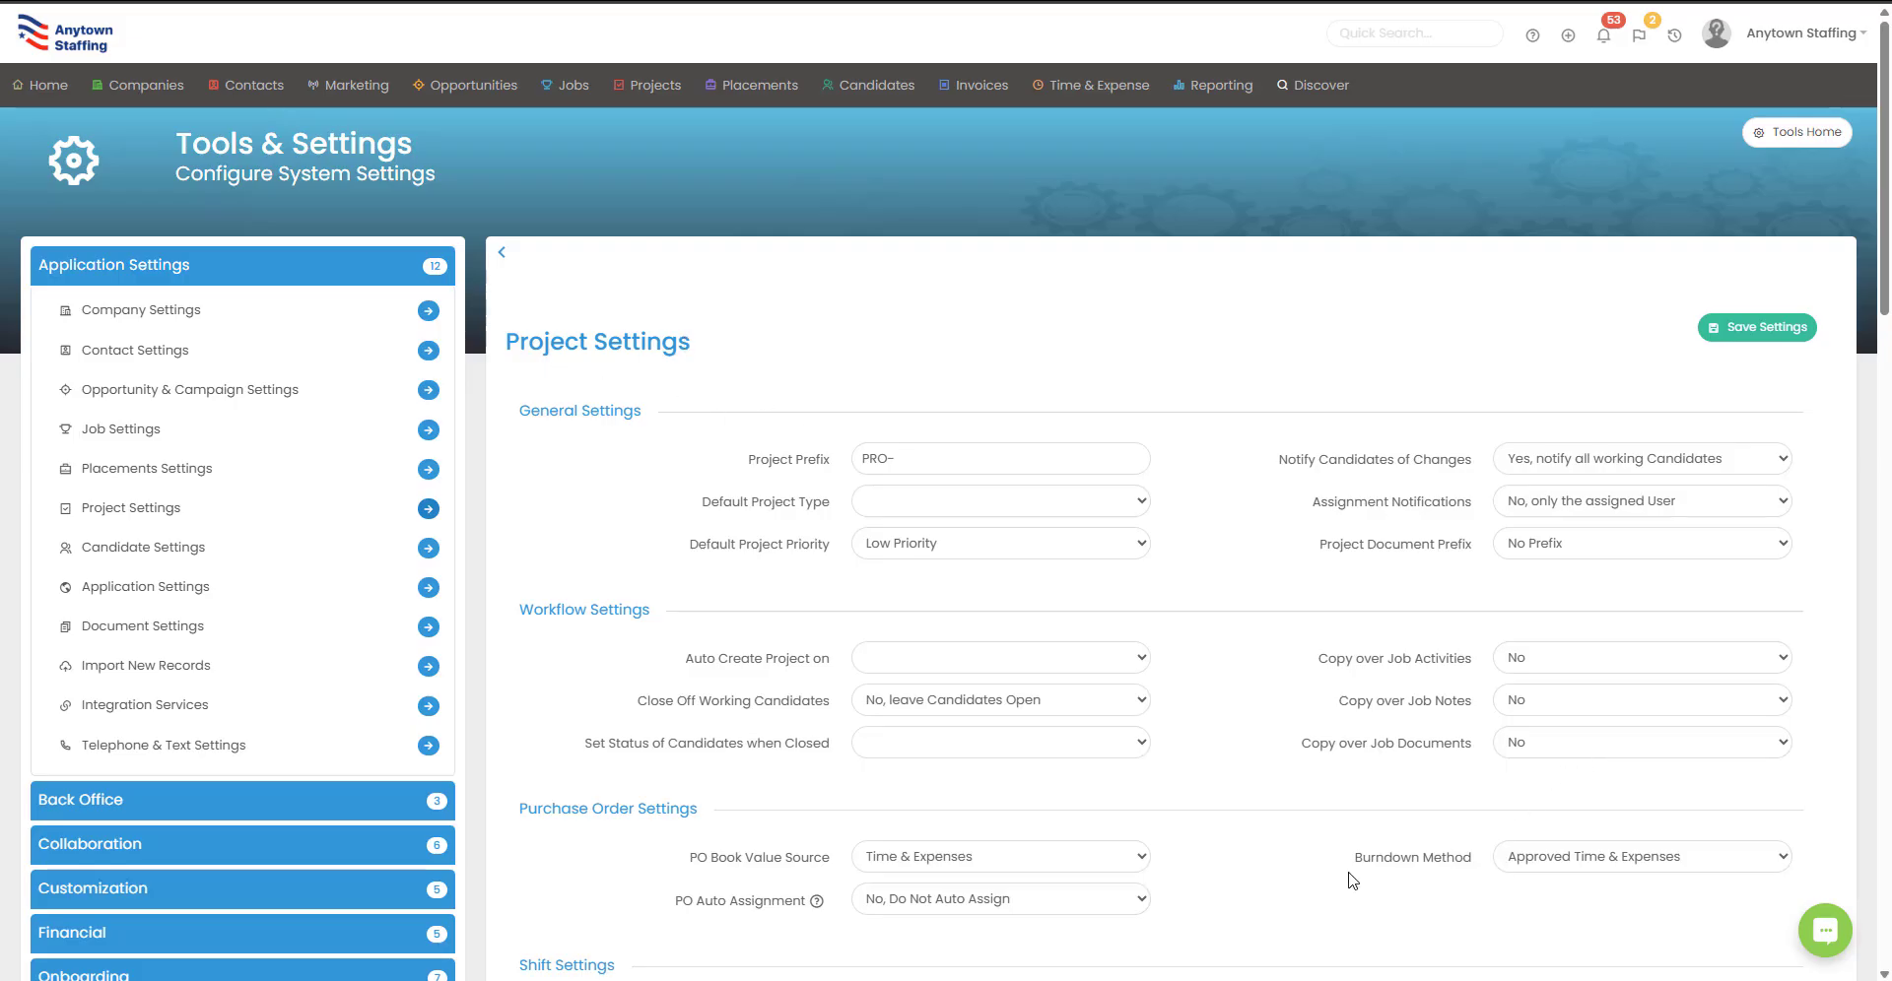
# Step: Check the Burndown Method choices, keeping Approved Time & Expenses, and open the portal's purchase order list
pyautogui.click(1759, 851)
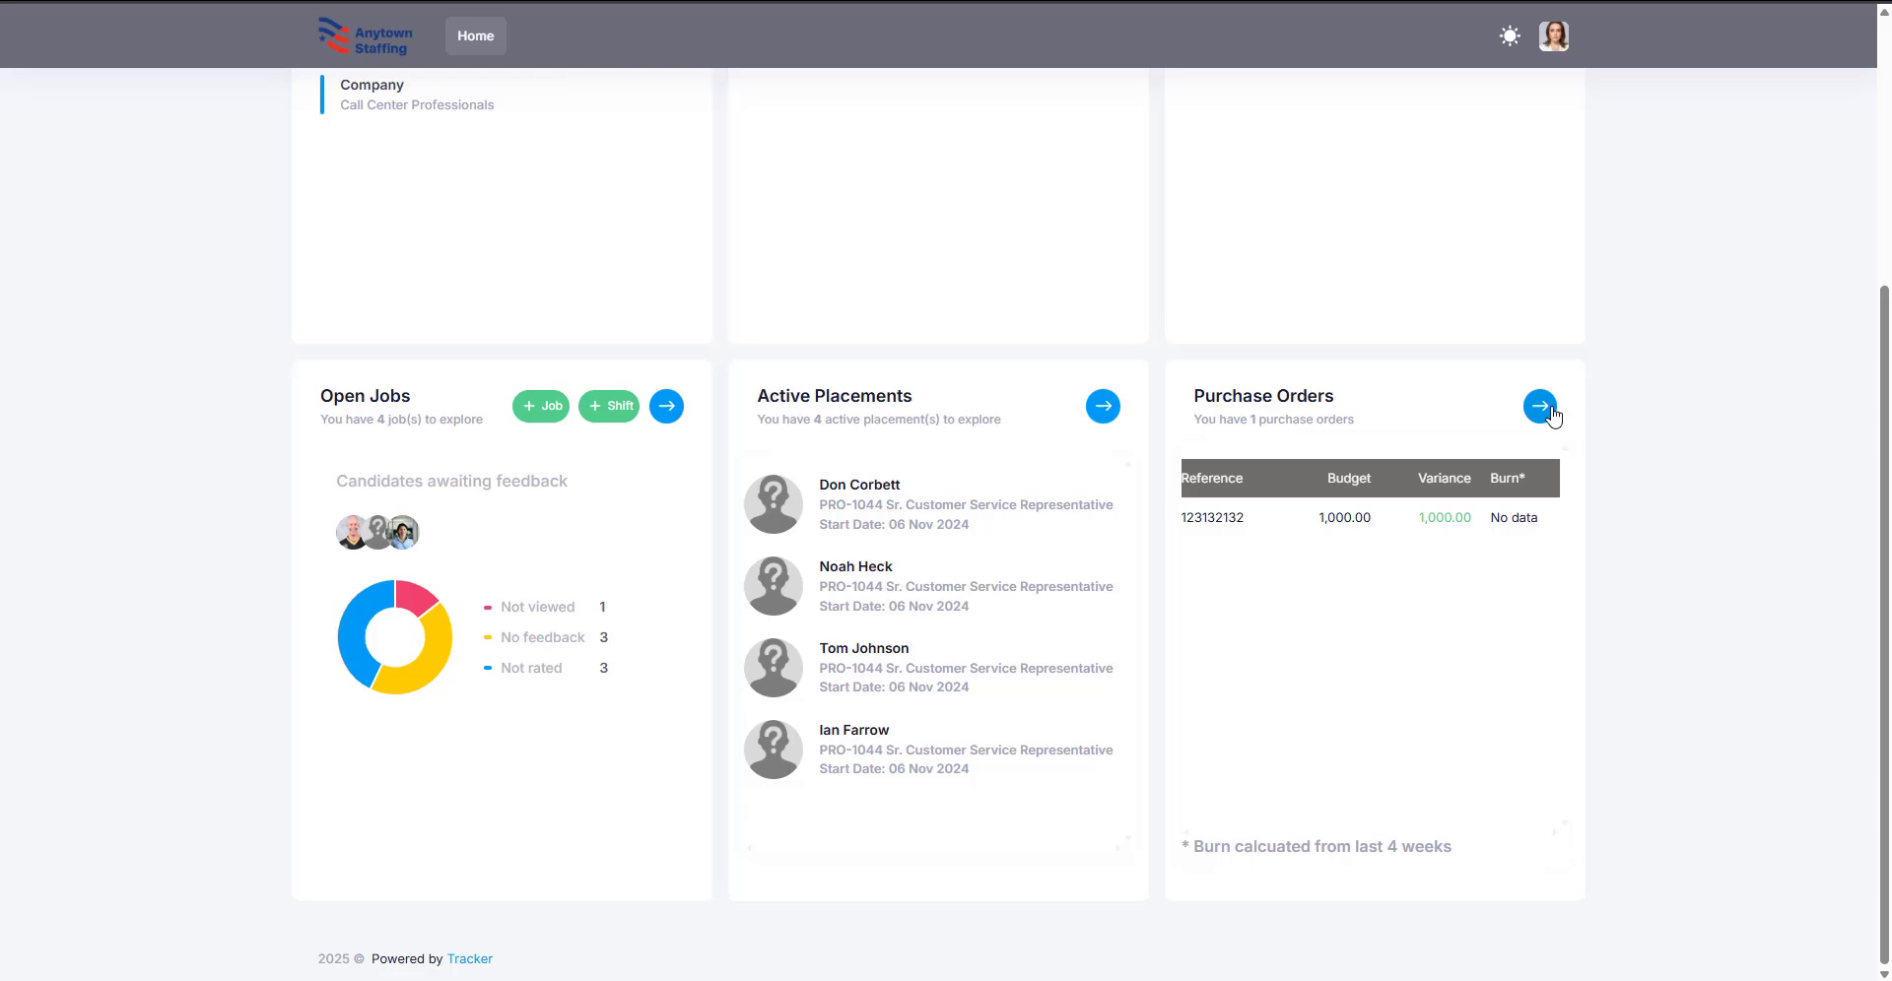
pyautogui.click(1550, 414)
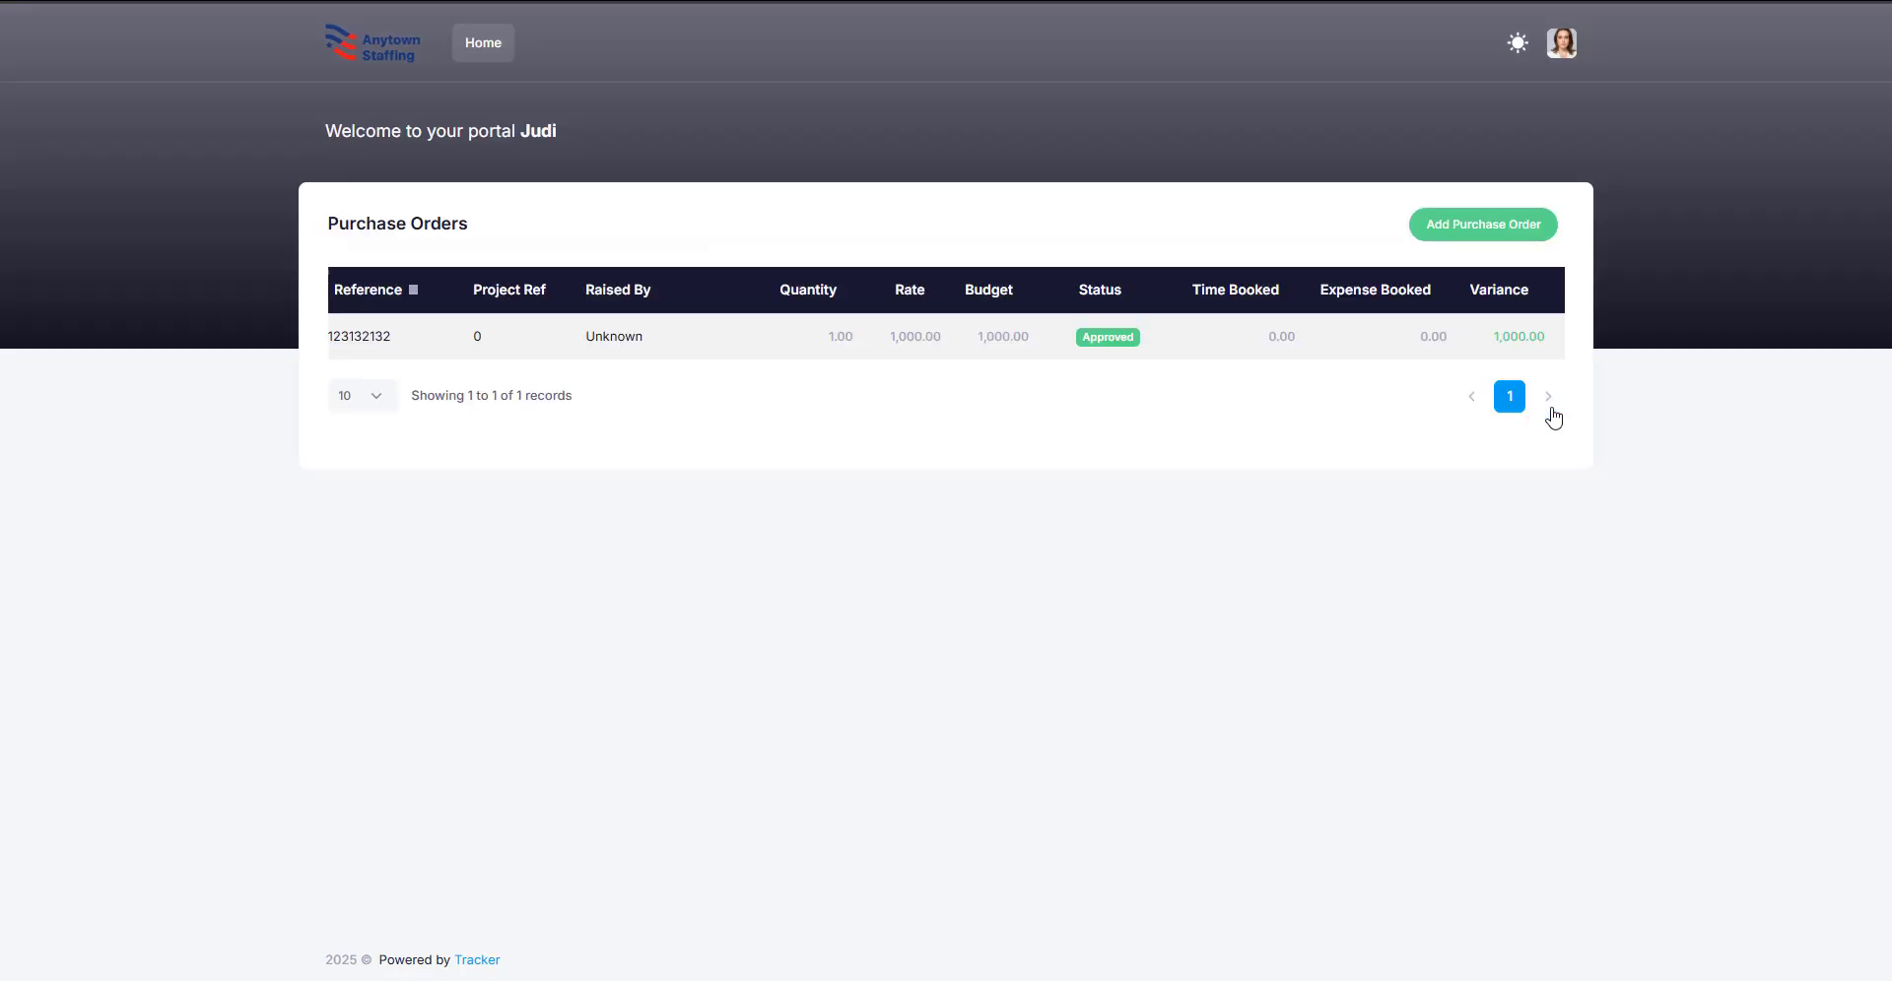
# Step: Preview the Add Purchase Order form, cancel it unsaved, and return to the dashboard's Purchase Orders card
pyautogui.click(1479, 230)
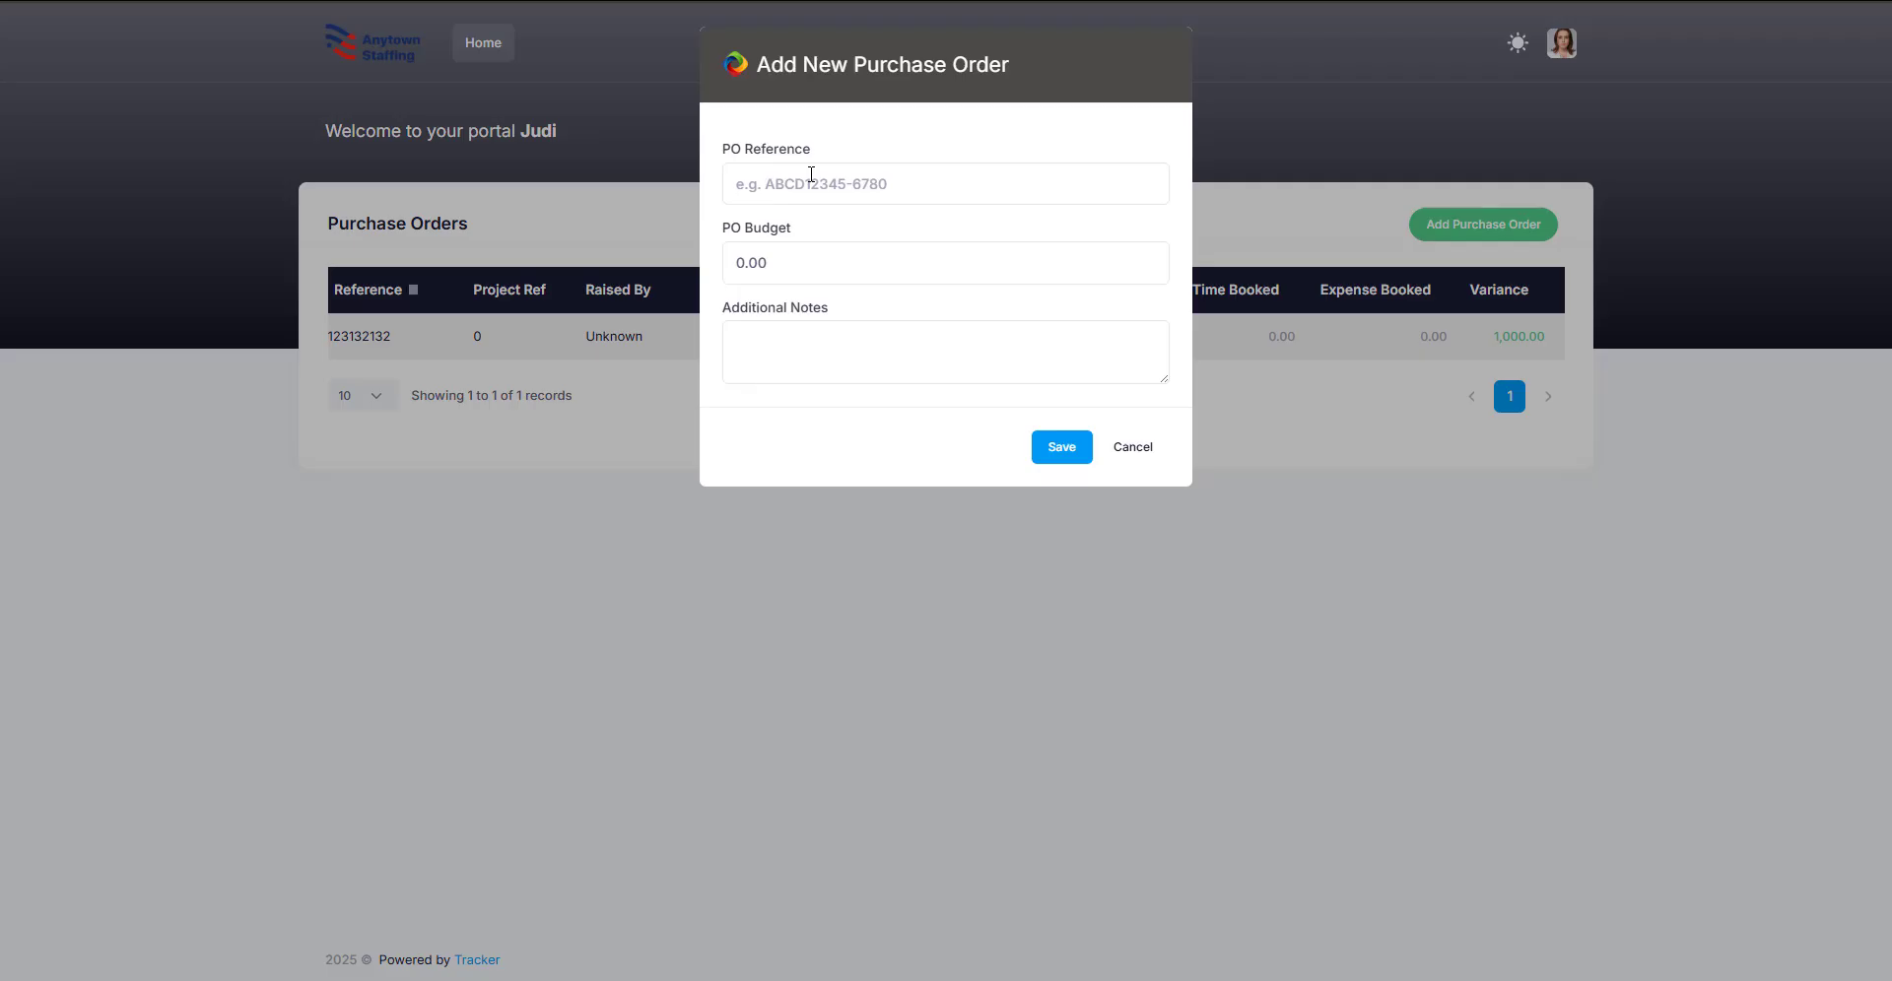
pyautogui.click(648, 202)
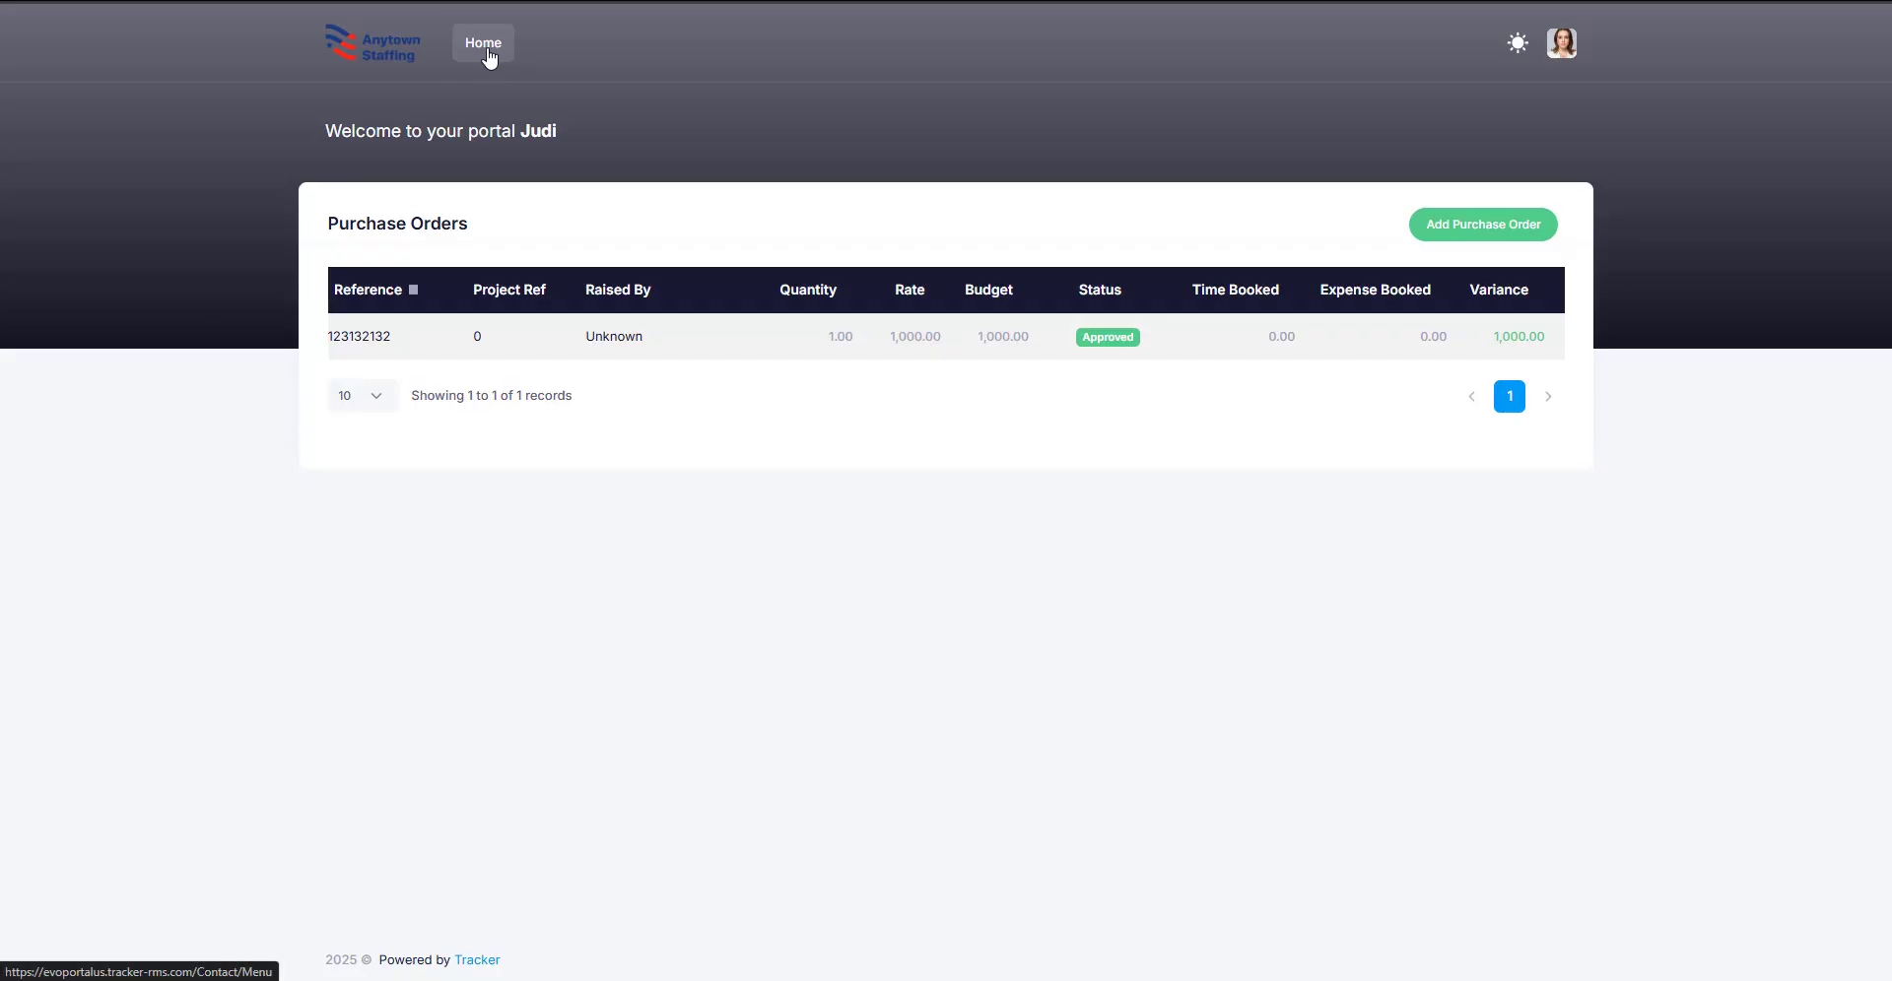
pyautogui.click(485, 50)
pyautogui.scroll(-4, 519, 180)
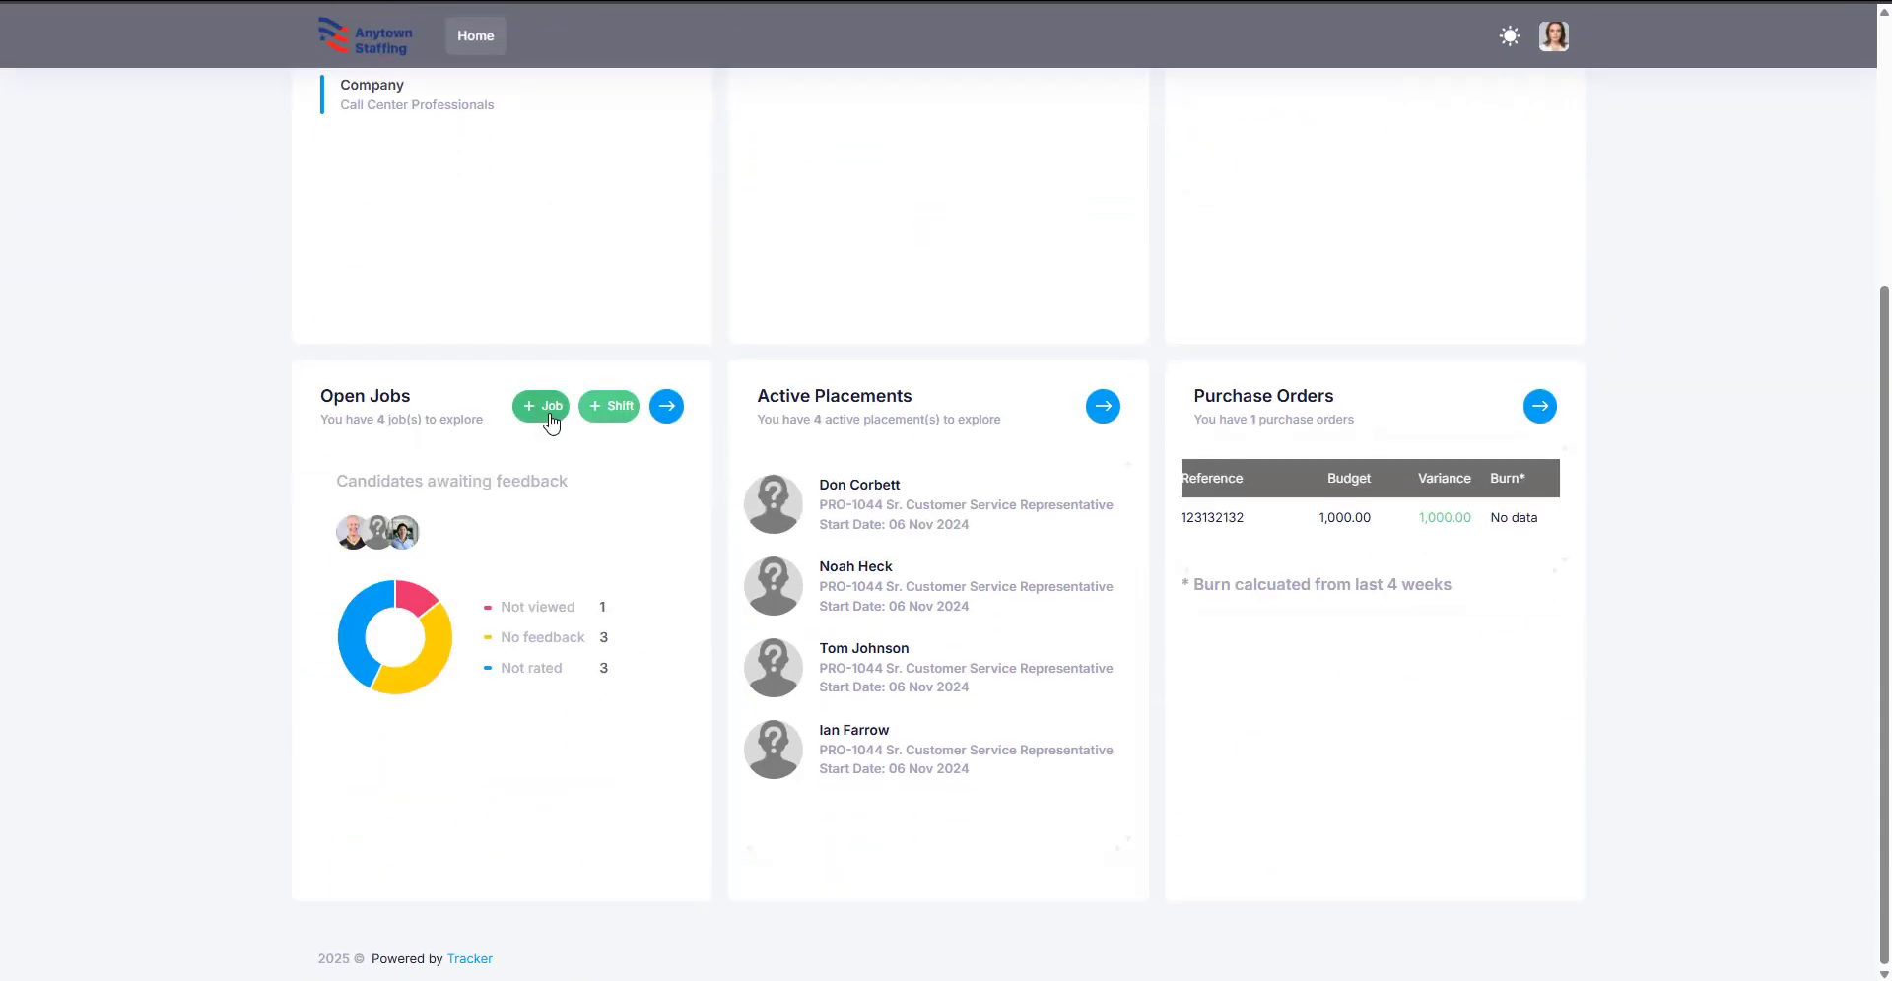
pyautogui.click(683, 409)
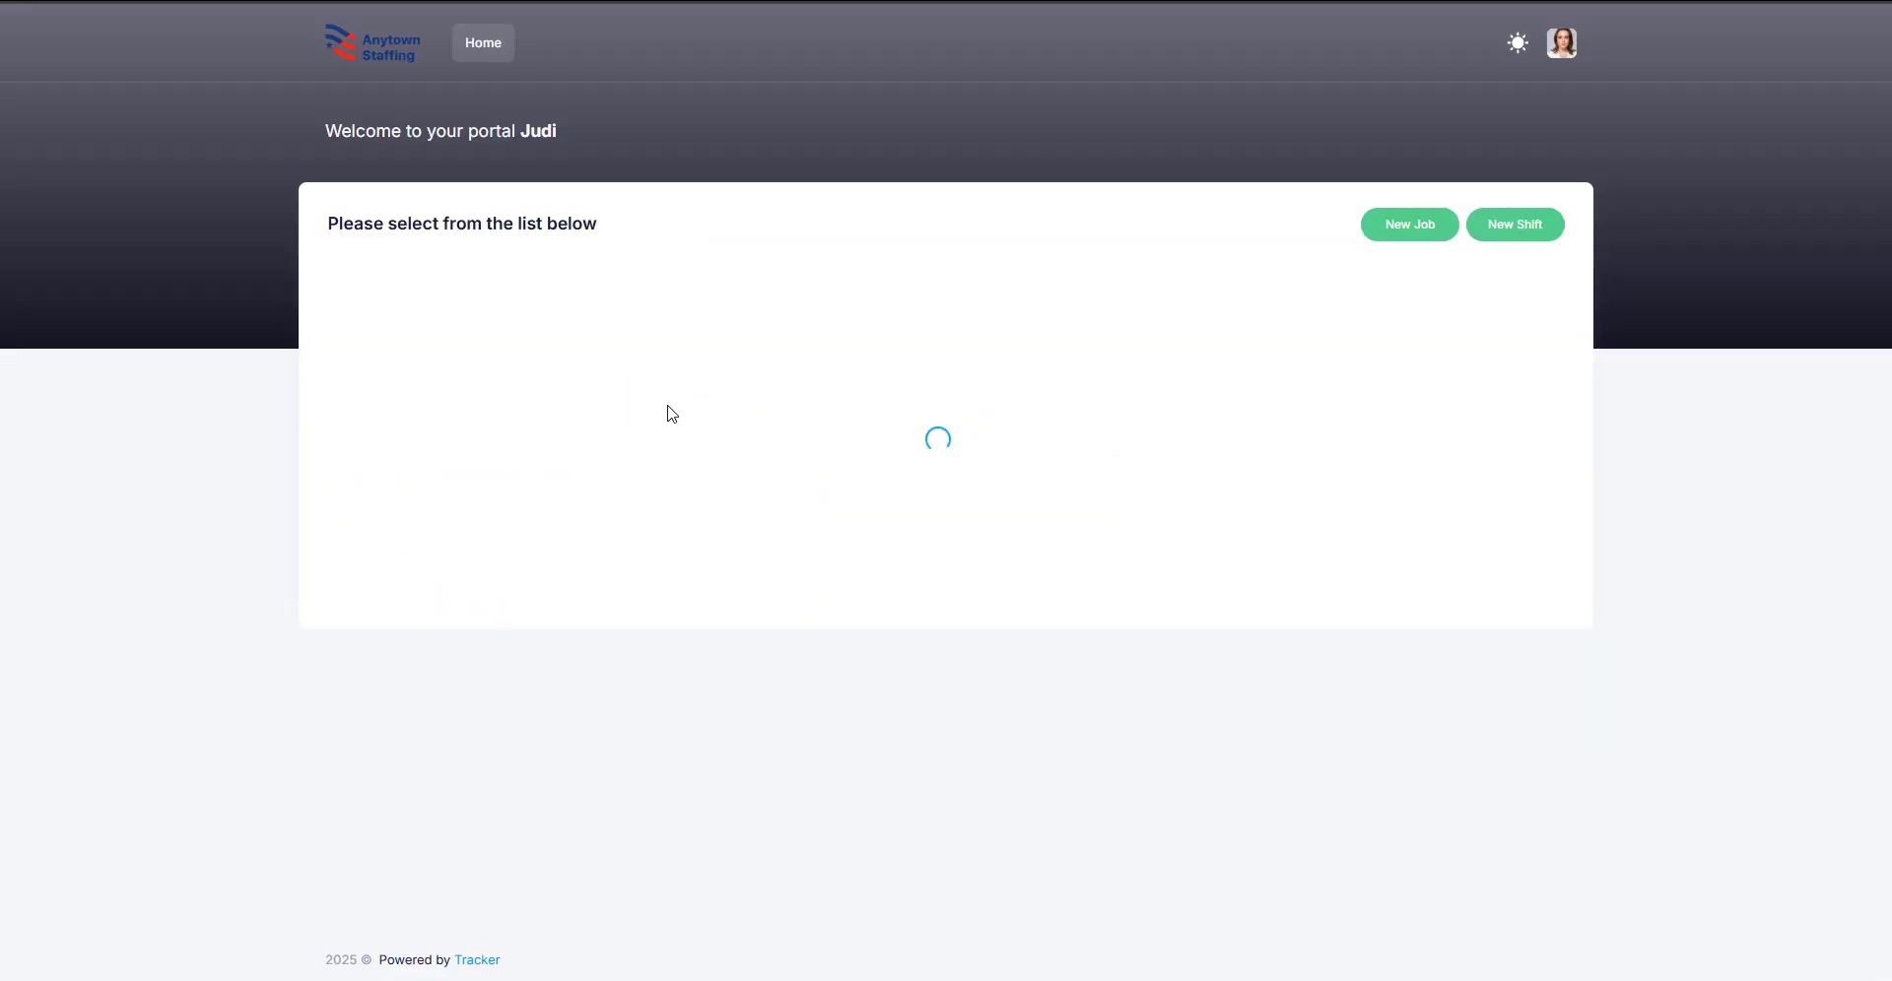
pyautogui.click(650, 340)
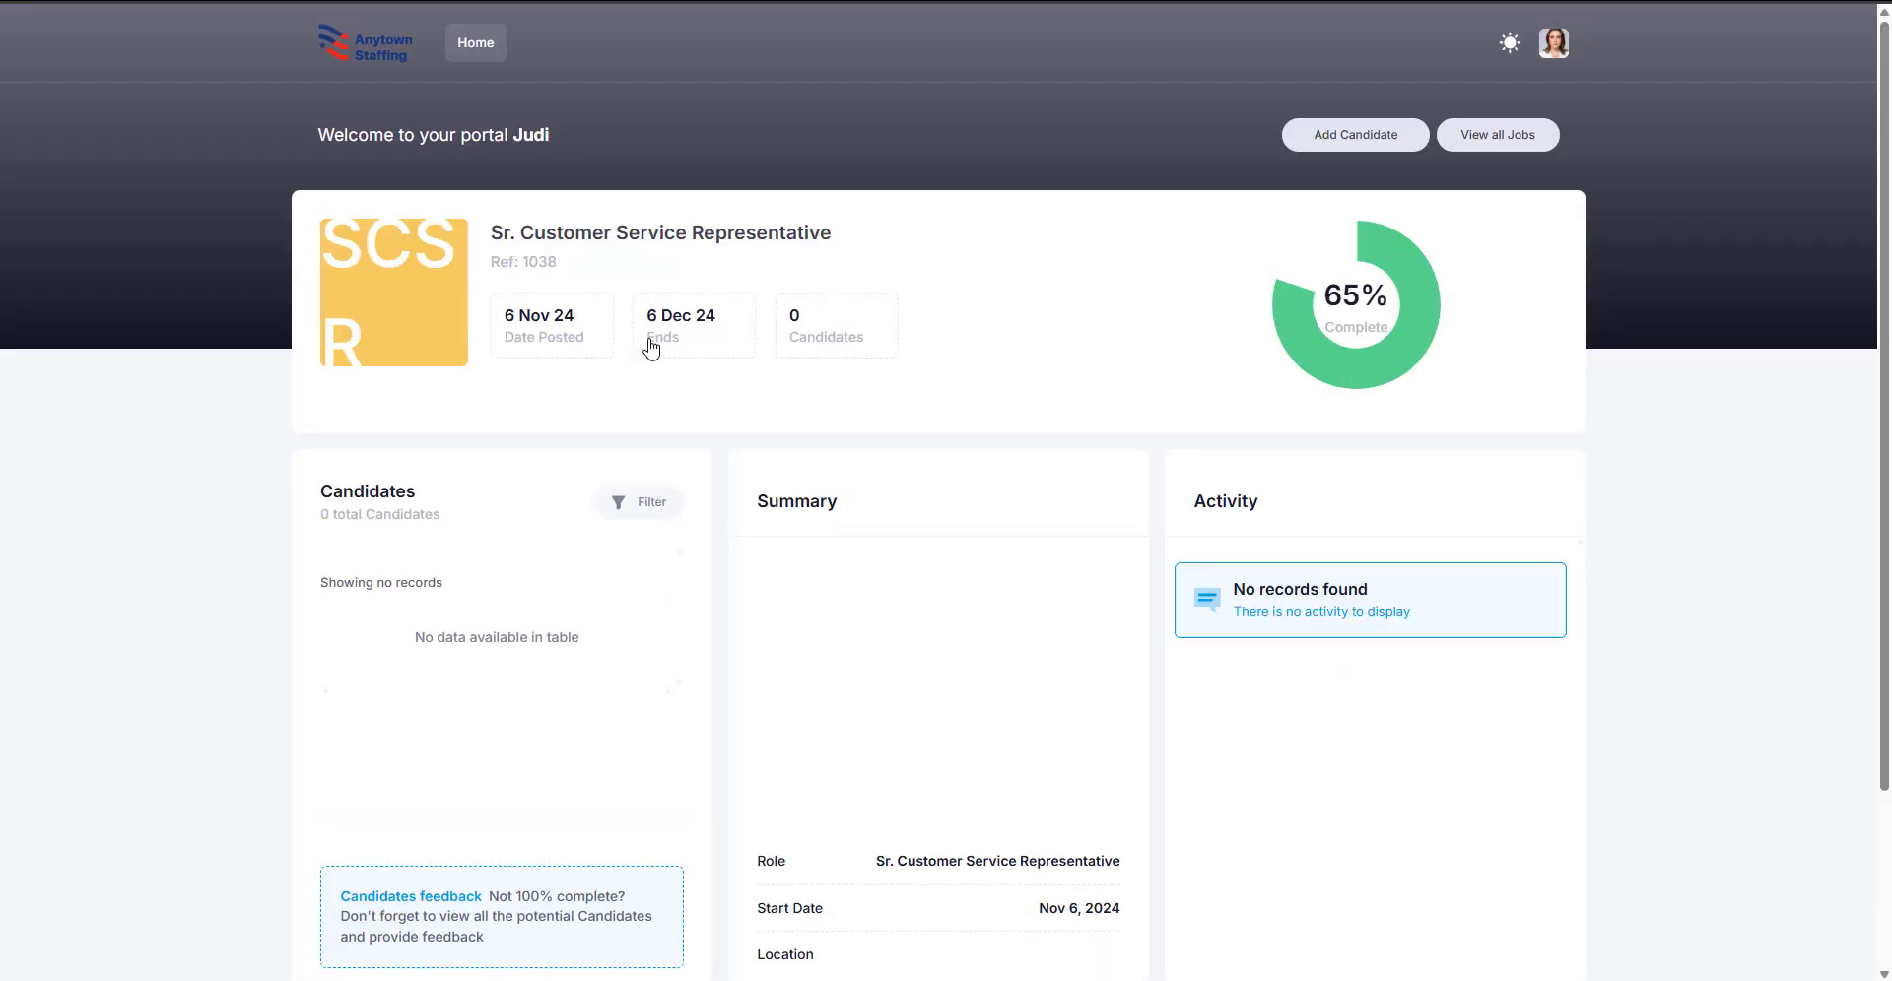
pyautogui.click(1338, 144)
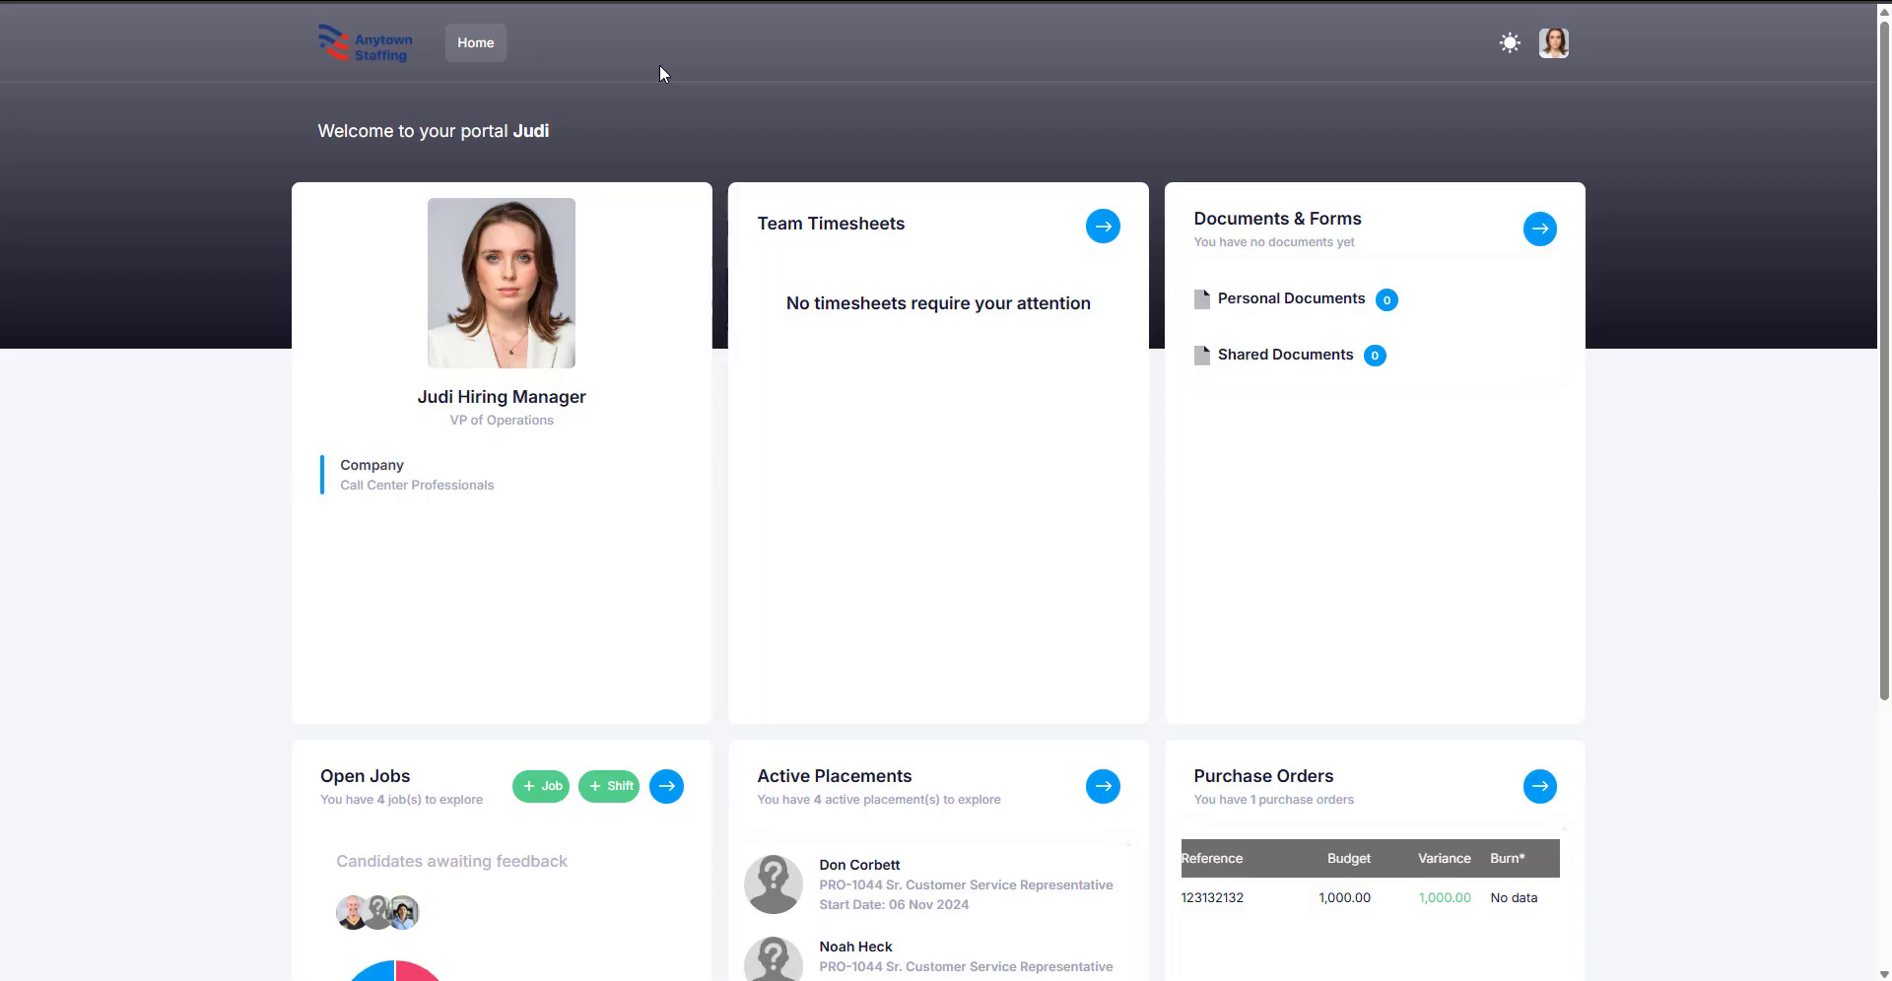
pyautogui.scroll(-2, 819, 323)
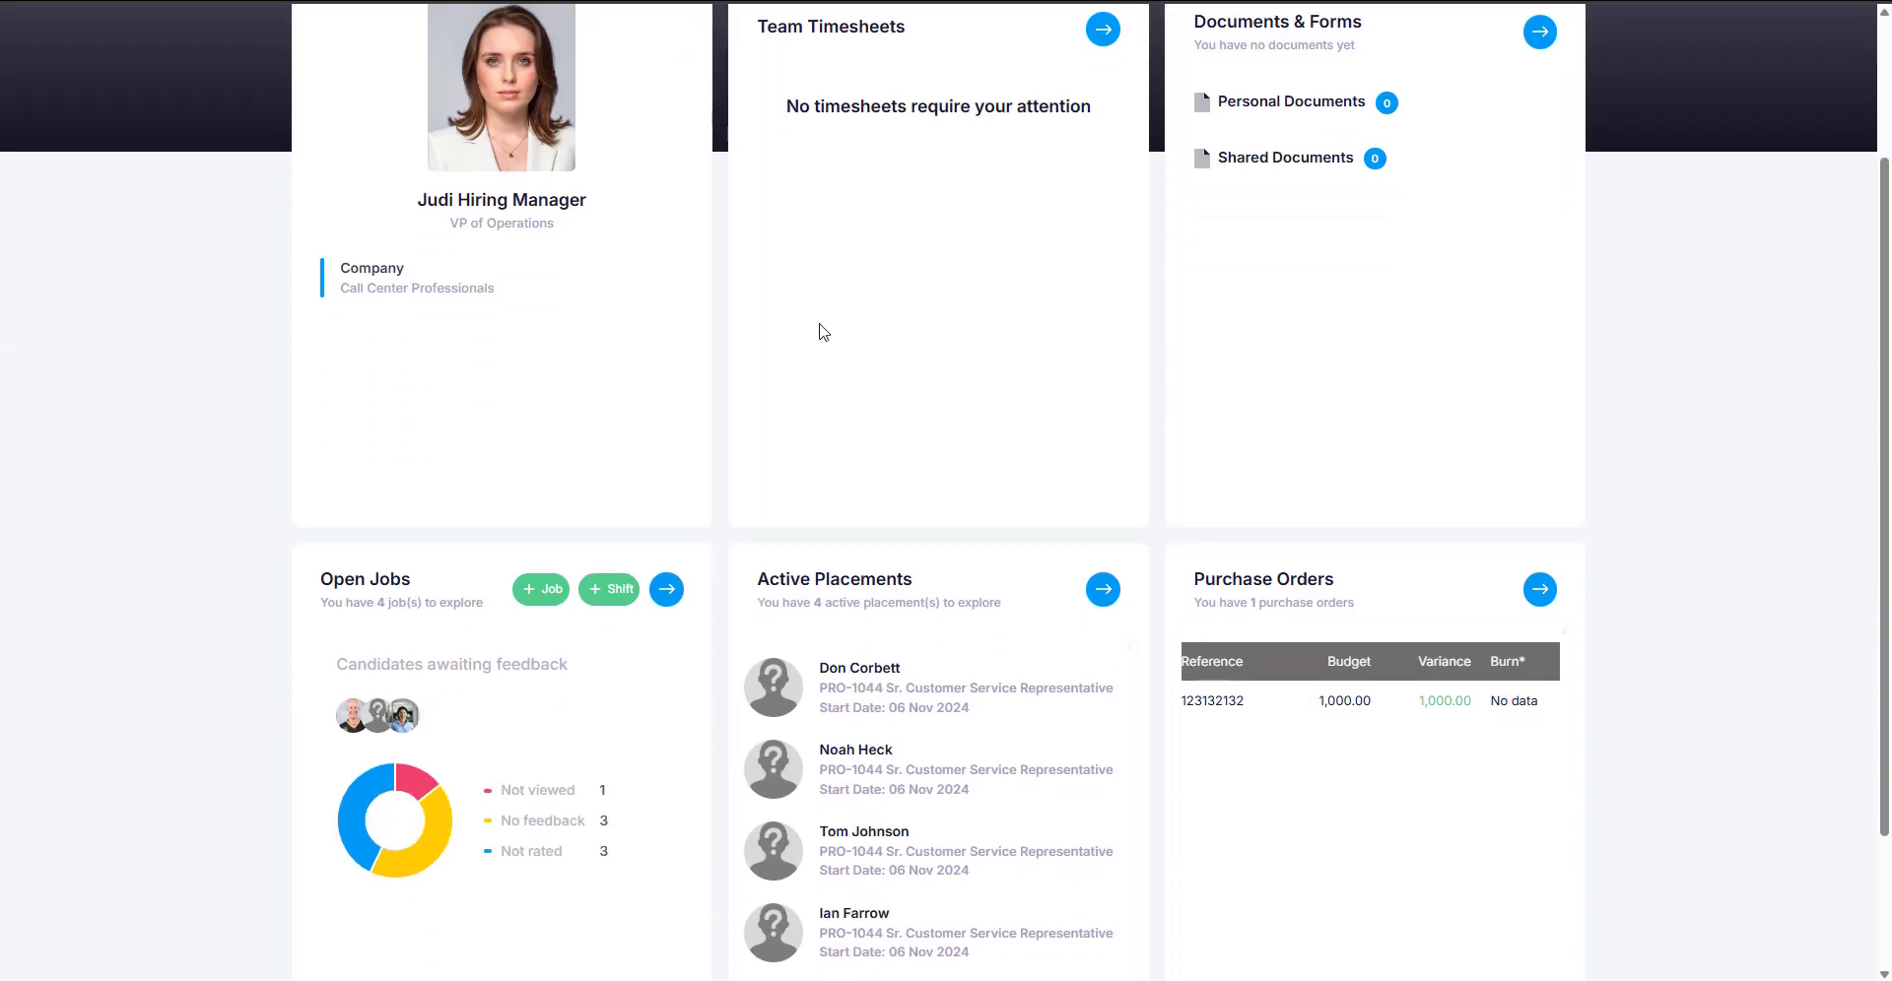
pyautogui.scroll(-1, 1192, 566)
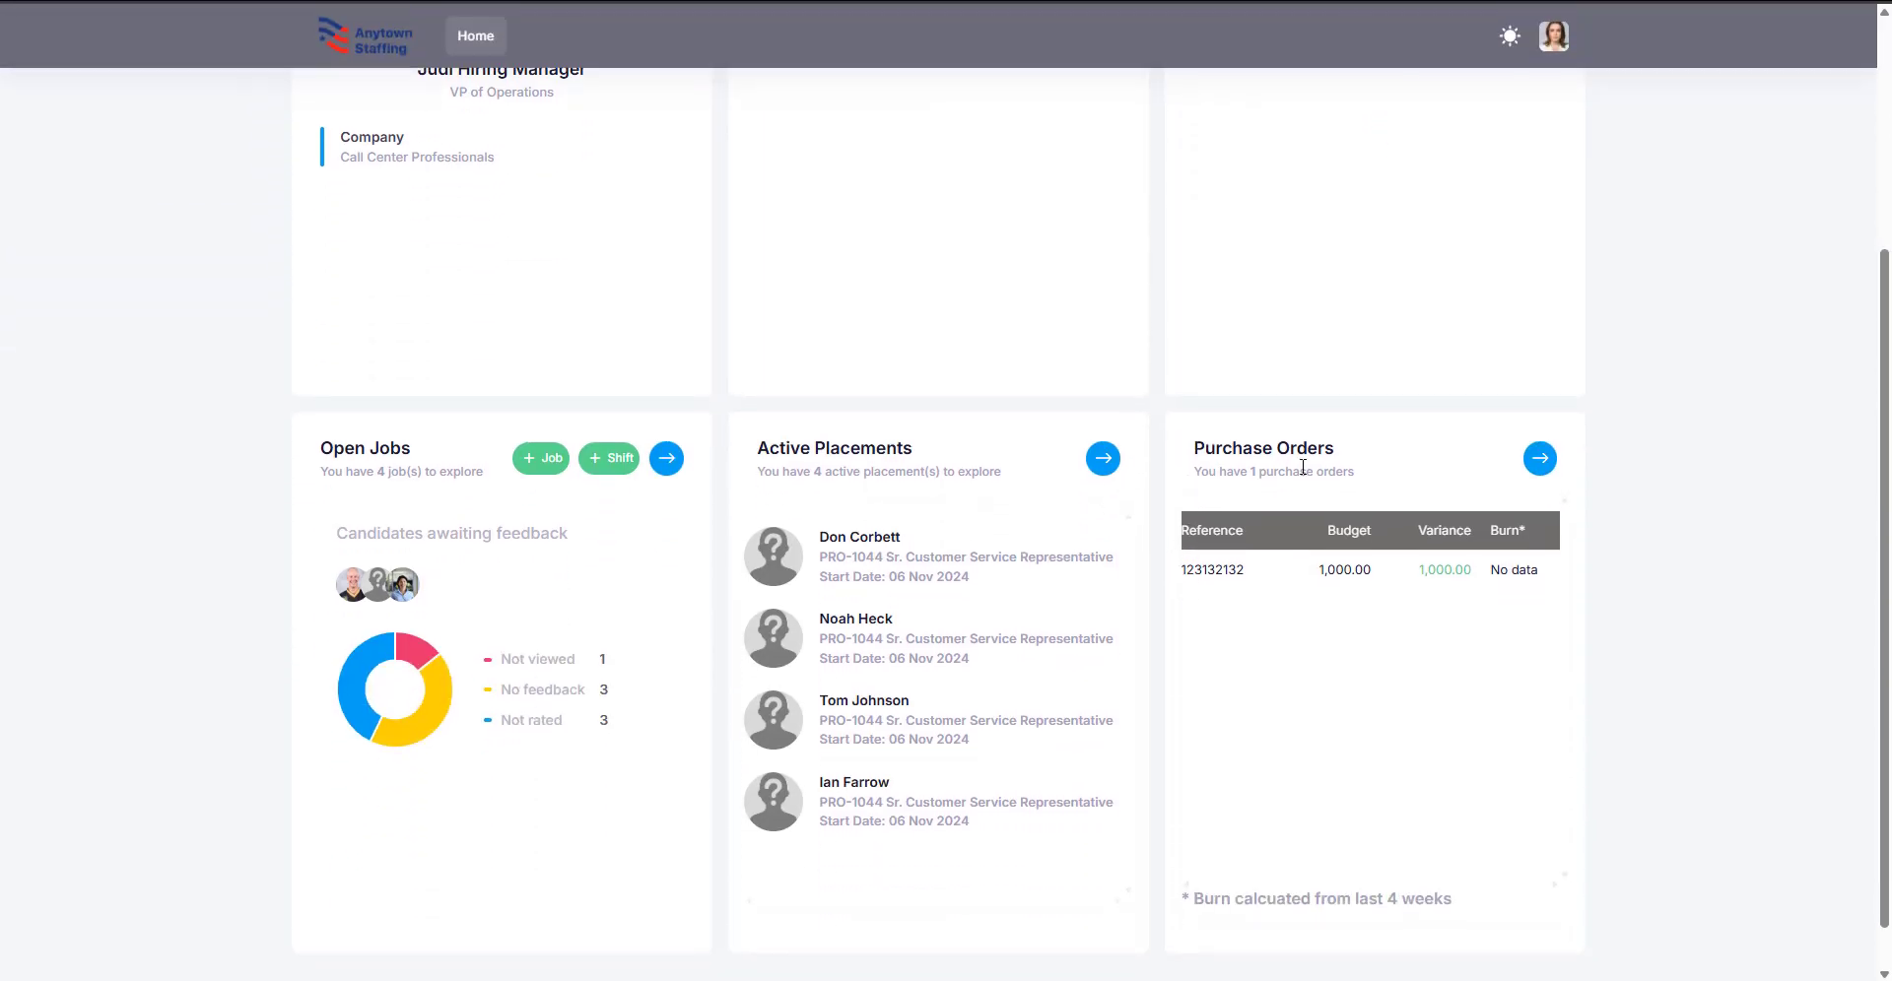